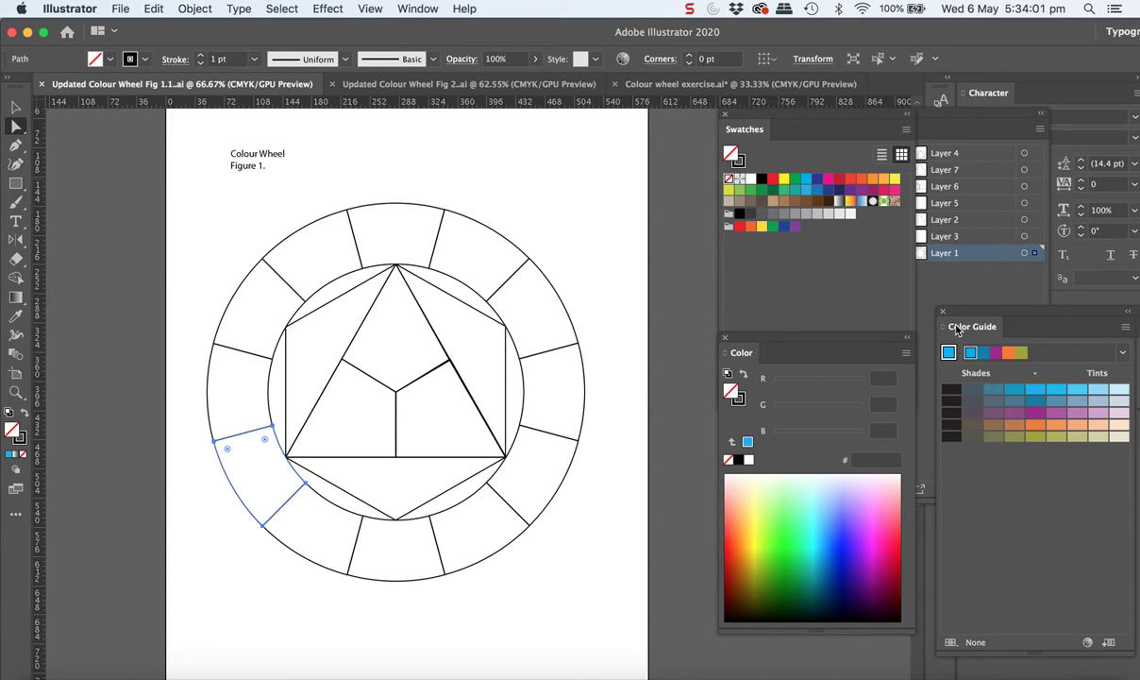
click(906, 357)
click(905, 359)
click(370, 326)
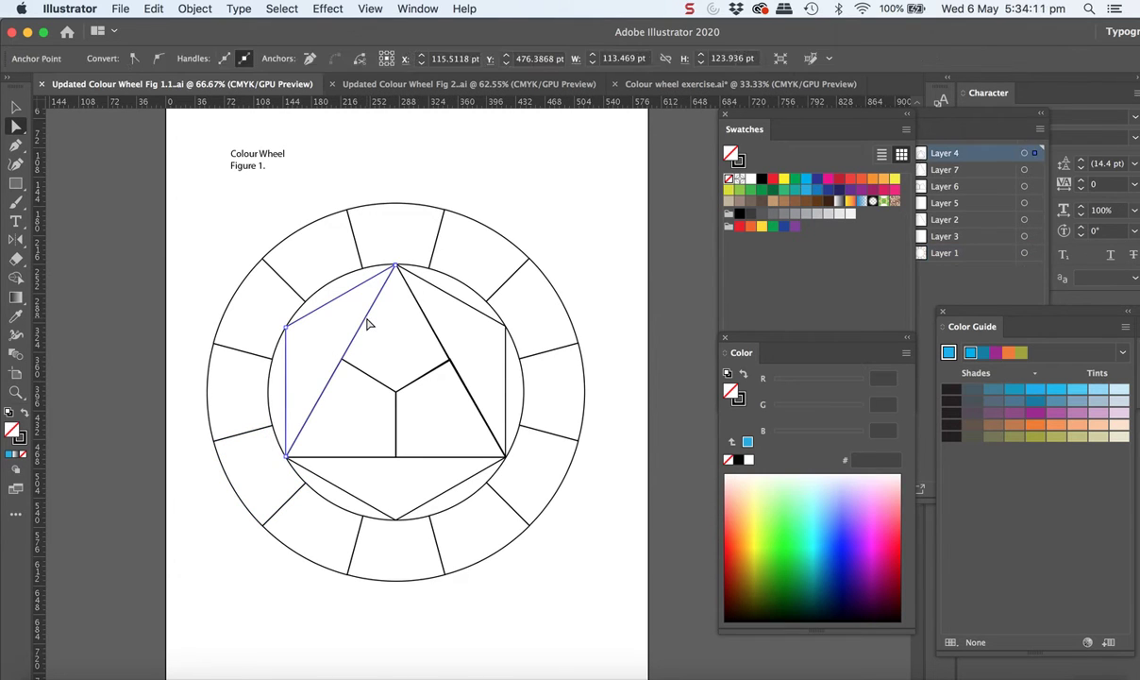
click(387, 321)
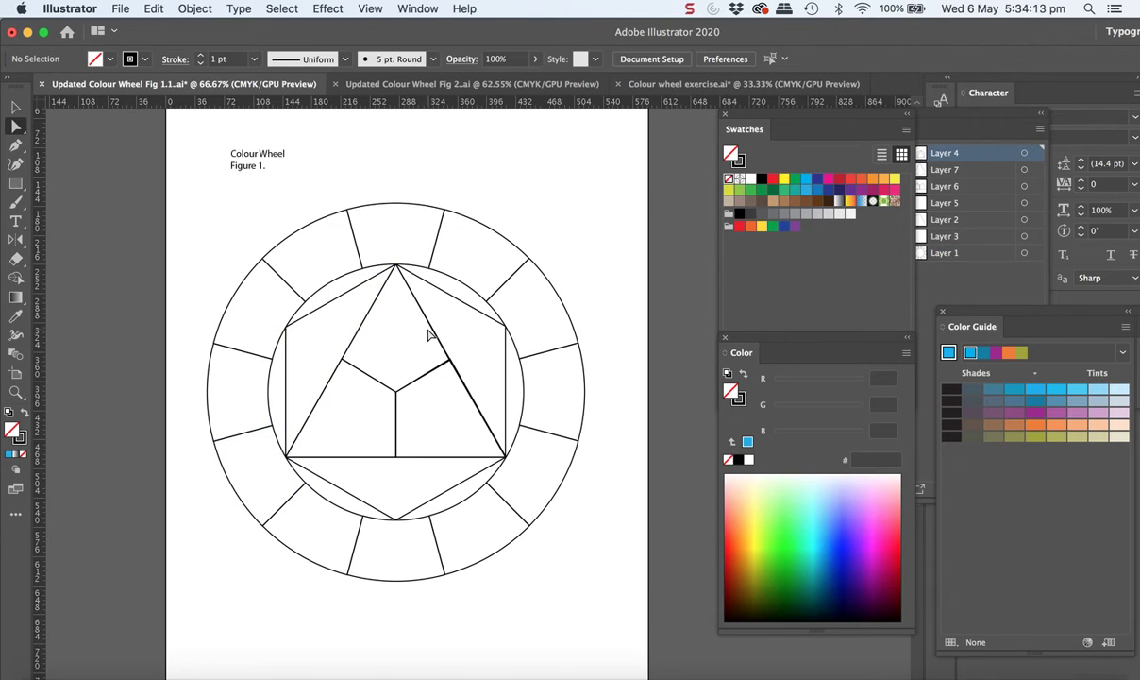
click(428, 323)
click(420, 382)
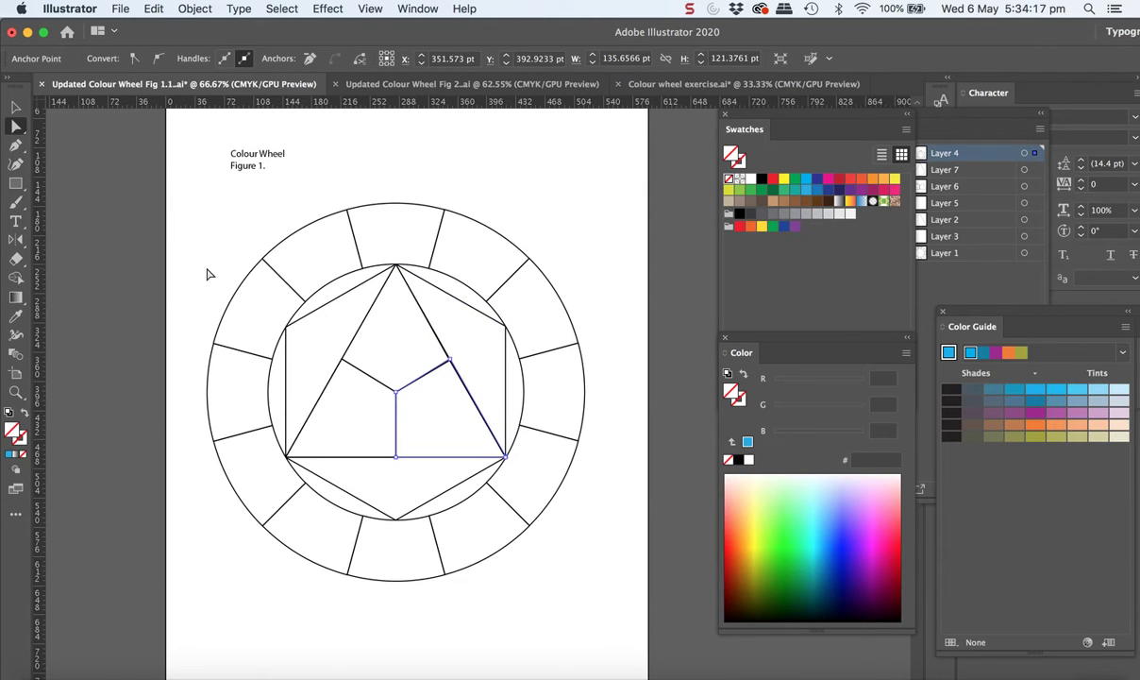
click(16, 111)
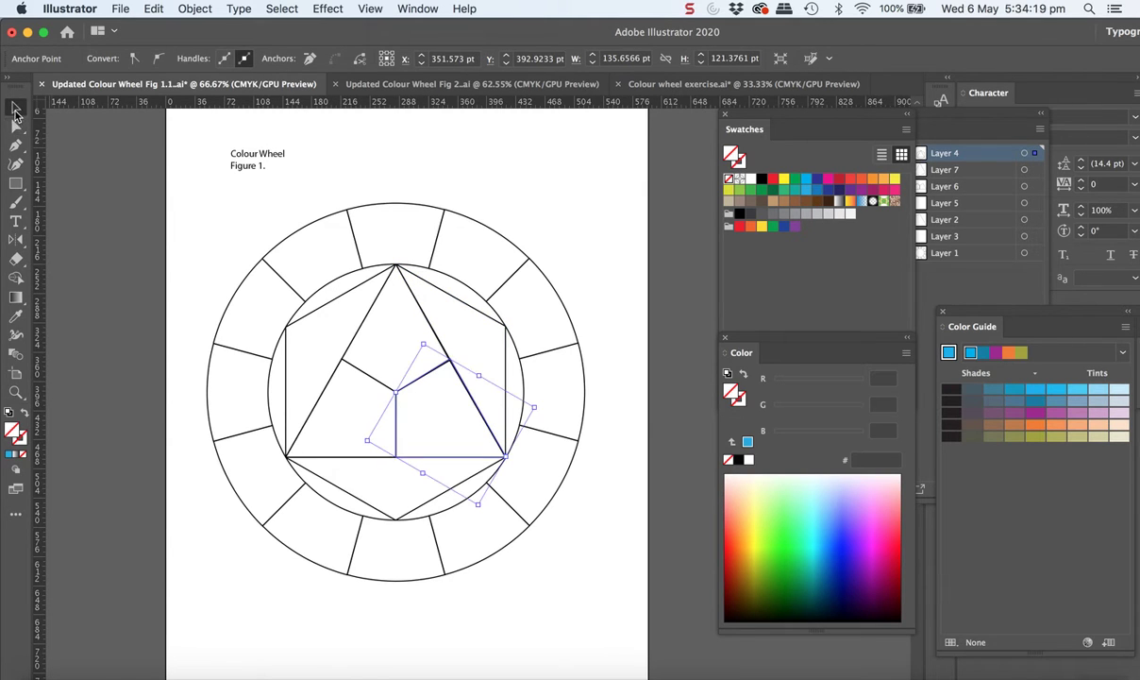
click(368, 338)
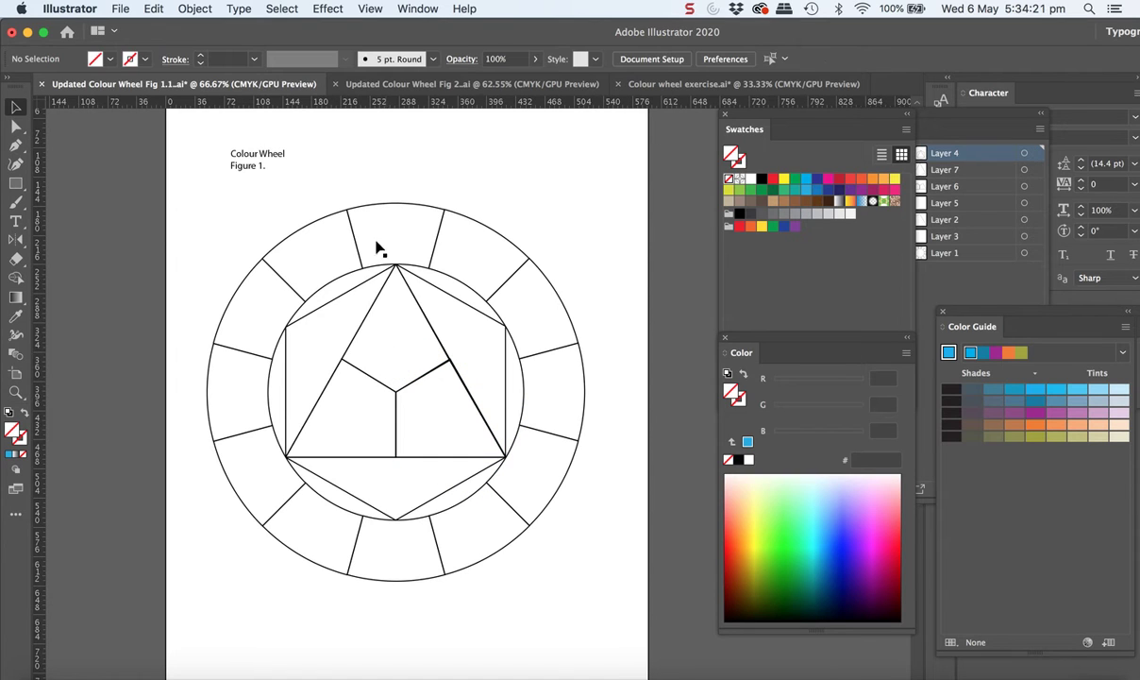
click(395, 395)
click(415, 387)
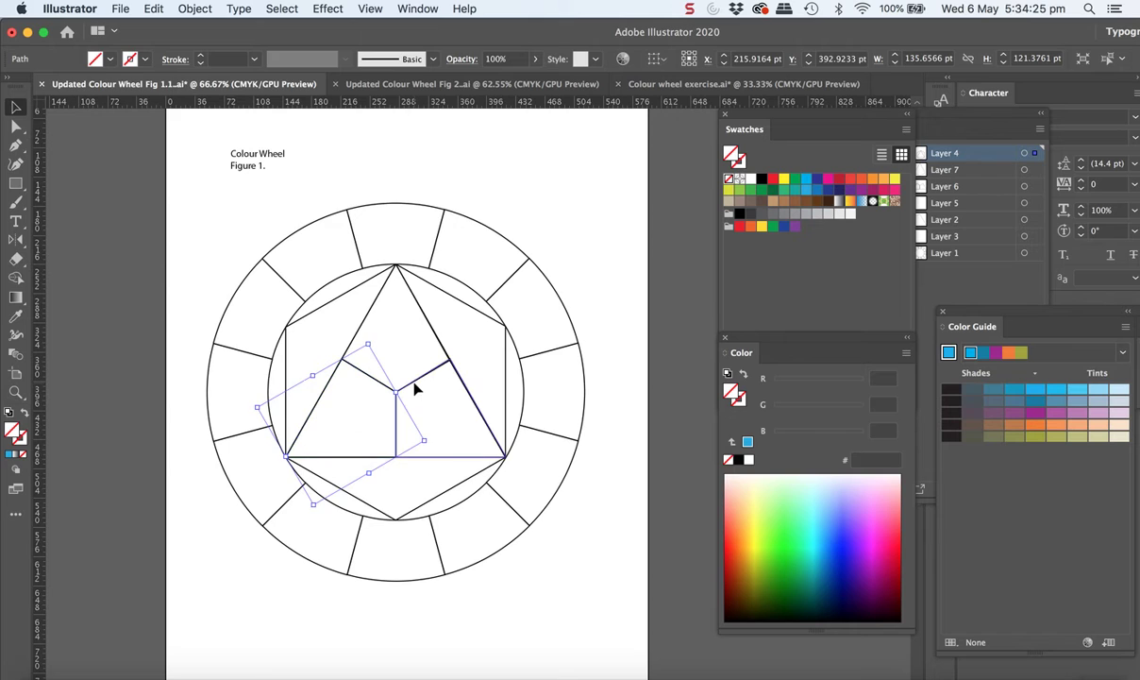
click(379, 309)
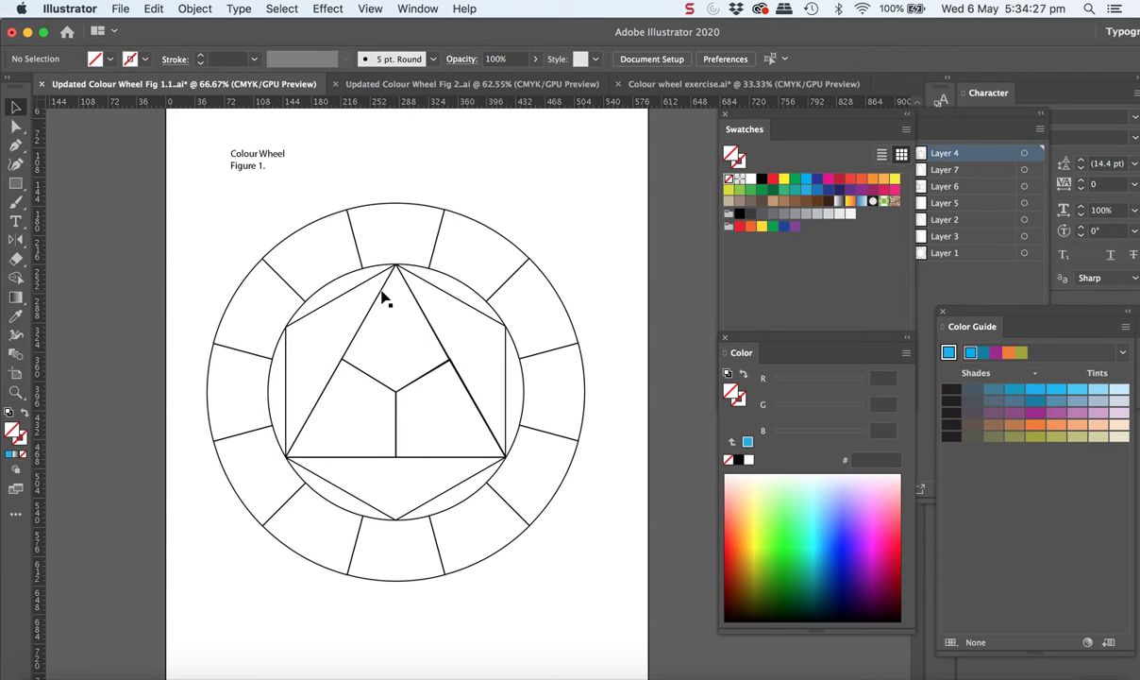
click(384, 298)
click(404, 298)
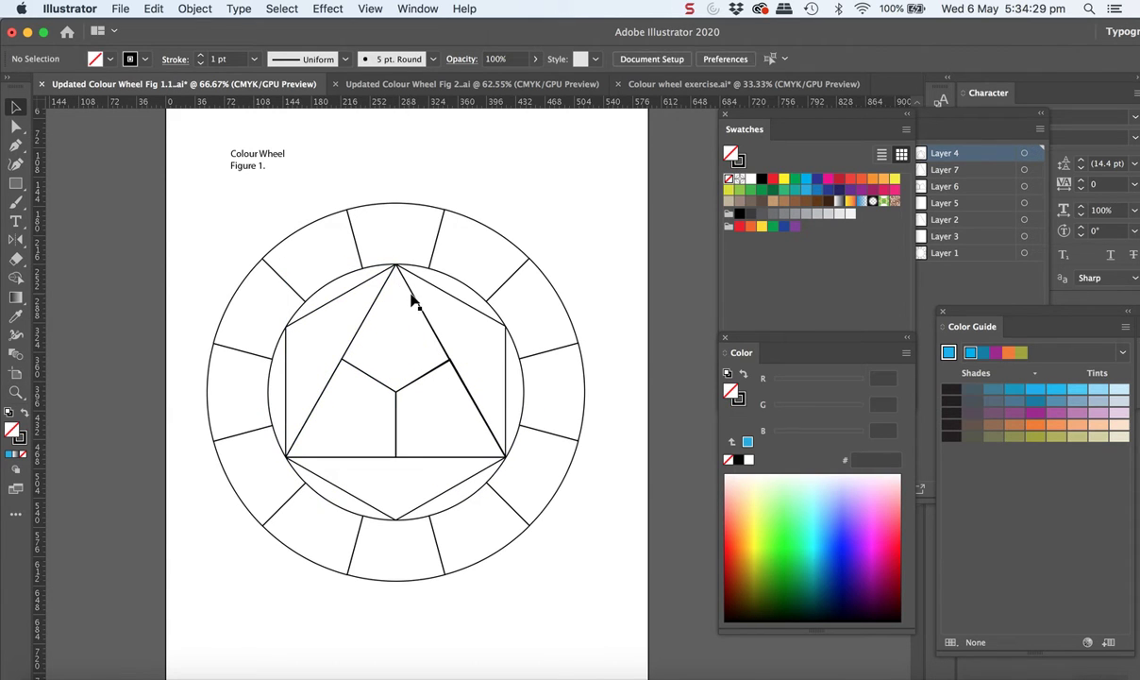
click(412, 300)
click(392, 359)
click(382, 388)
click(349, 322)
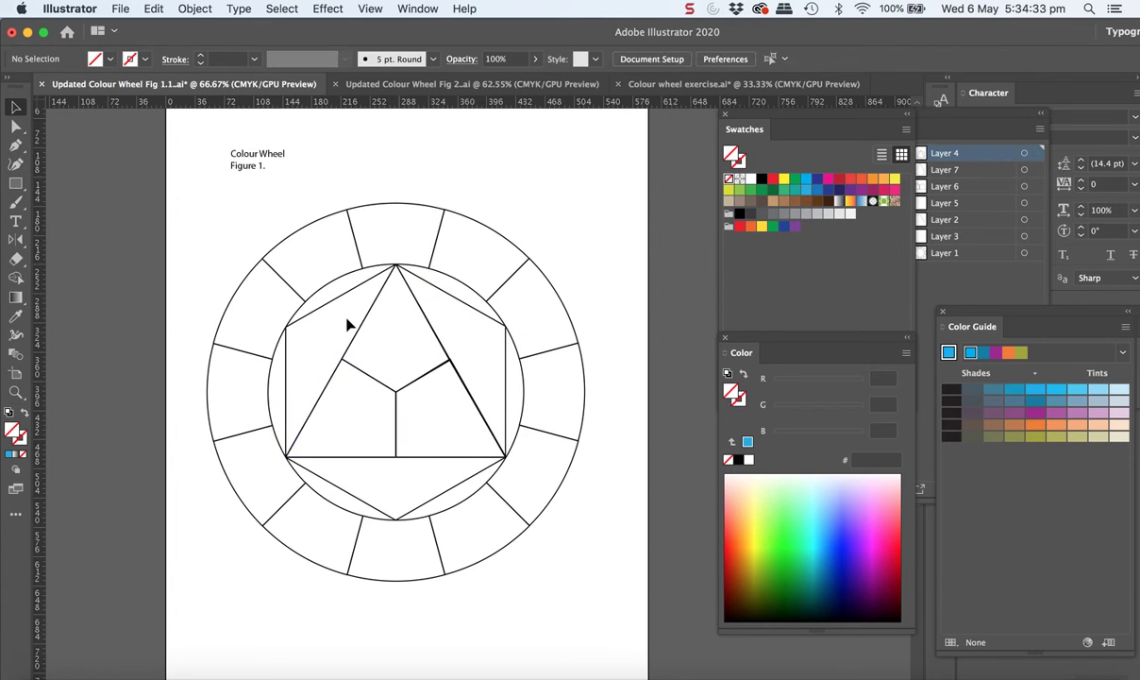
click(14, 126)
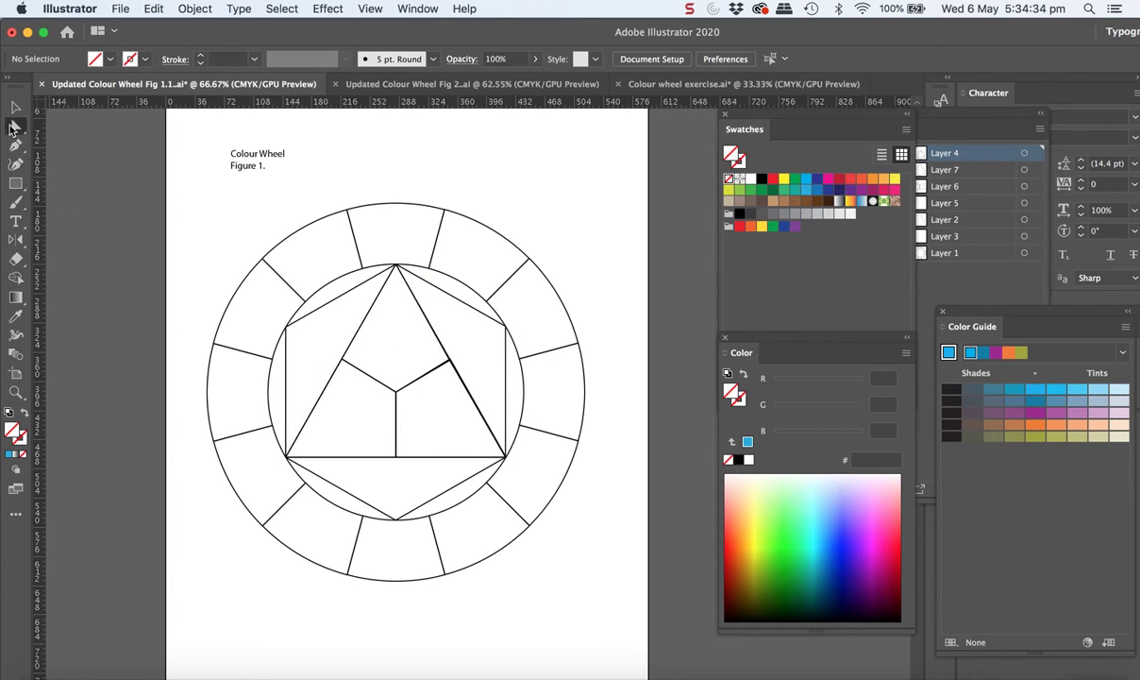
click(376, 321)
click(403, 336)
click(920, 212)
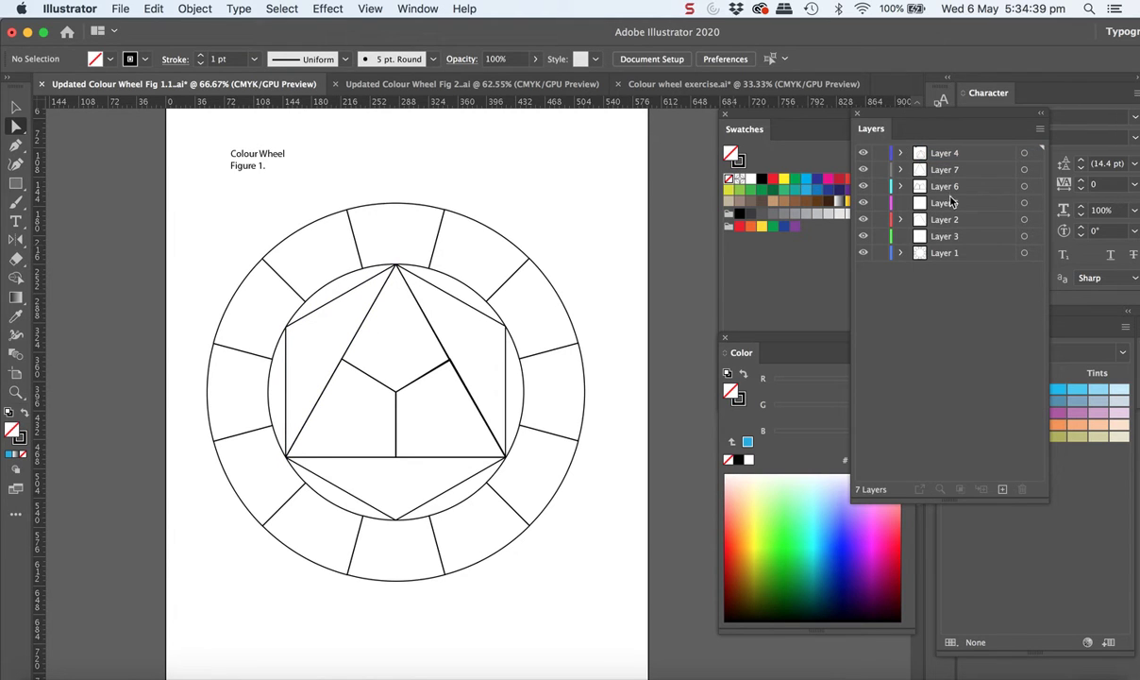
click(430, 328)
click(423, 330)
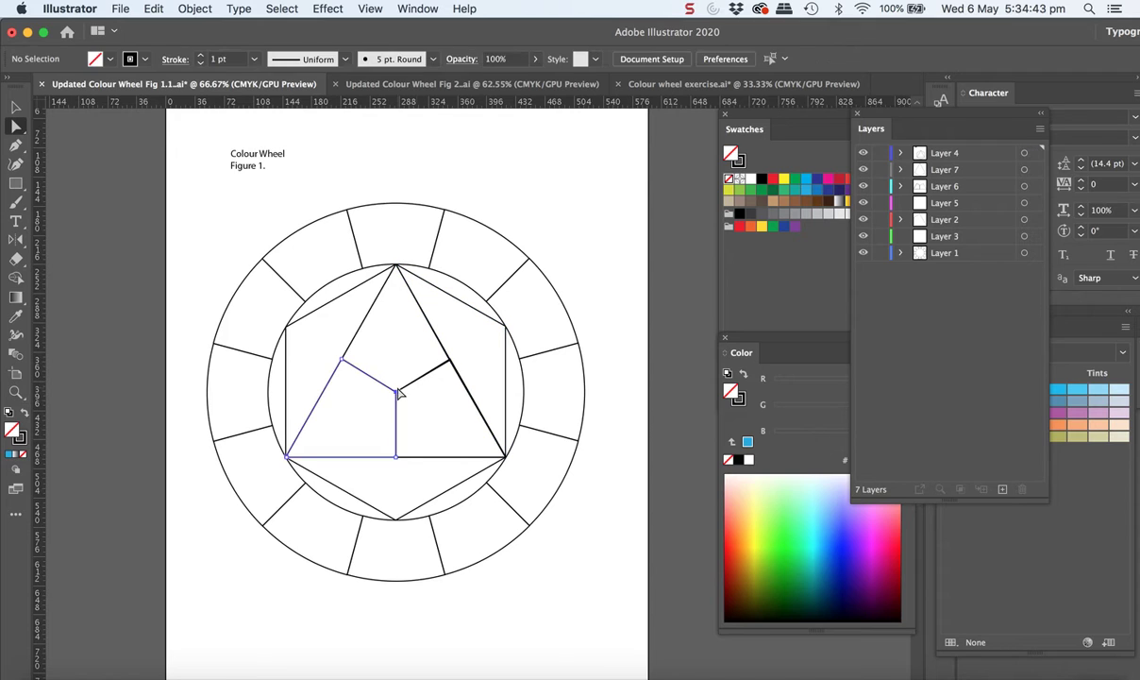
click(398, 394)
click(401, 387)
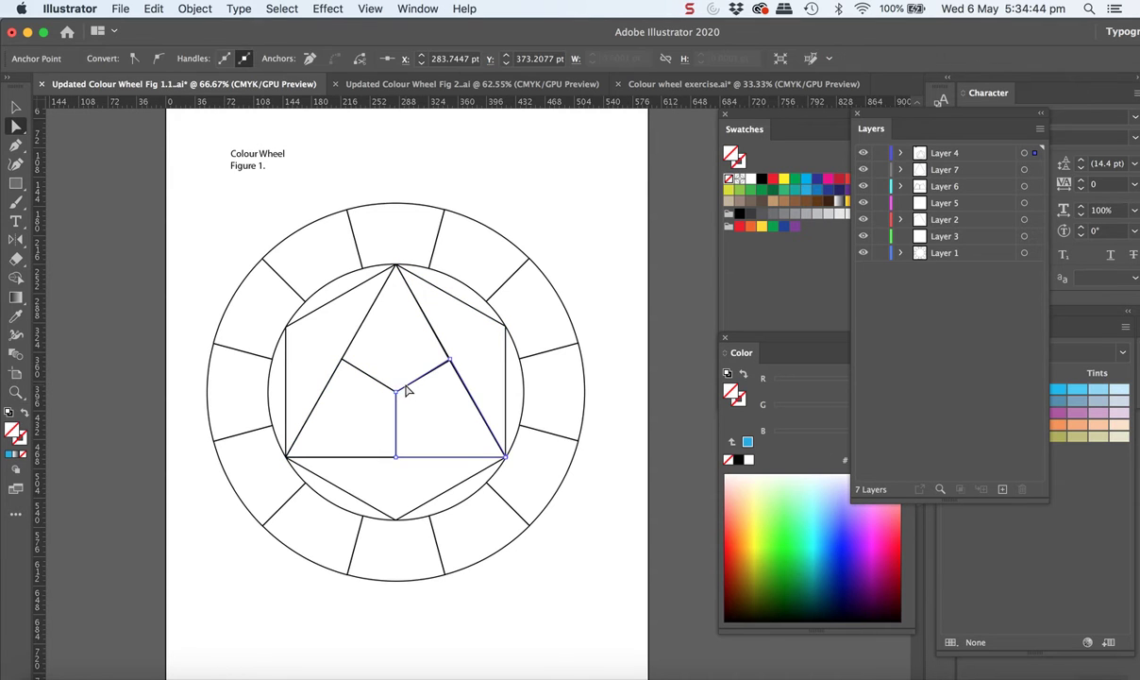
Fill the top section of the central triangle and the top segment of the outer ring with the yellow swatch.
click(16, 107)
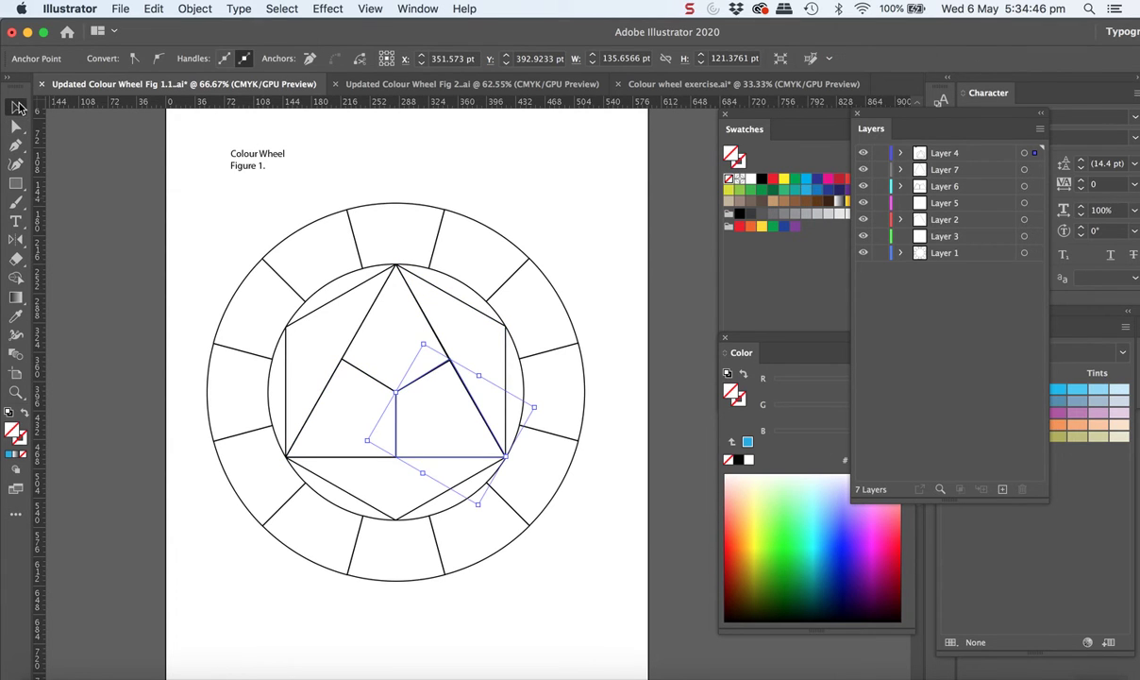
click(394, 286)
click(404, 290)
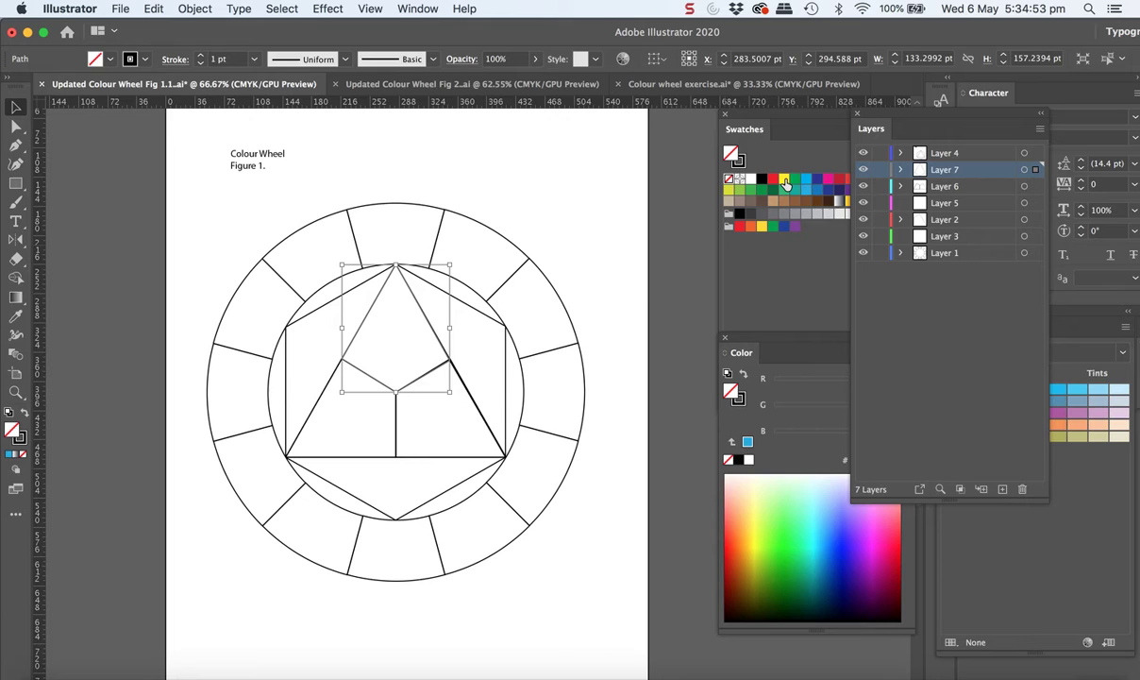
click(13, 112)
click(784, 180)
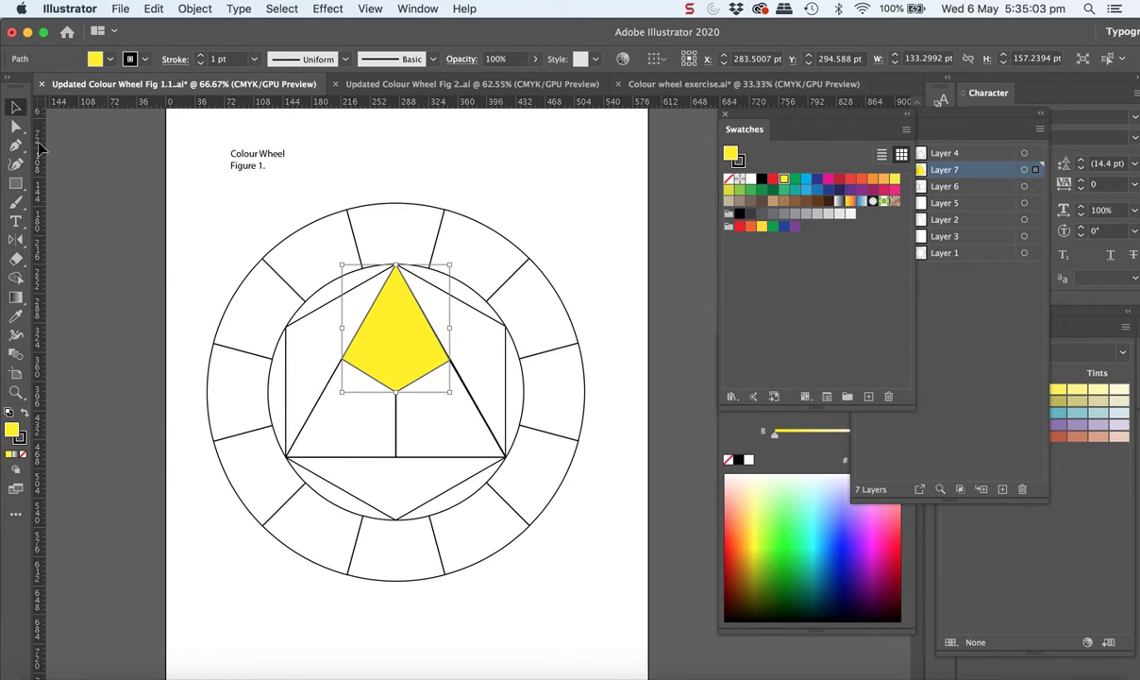
click(16, 125)
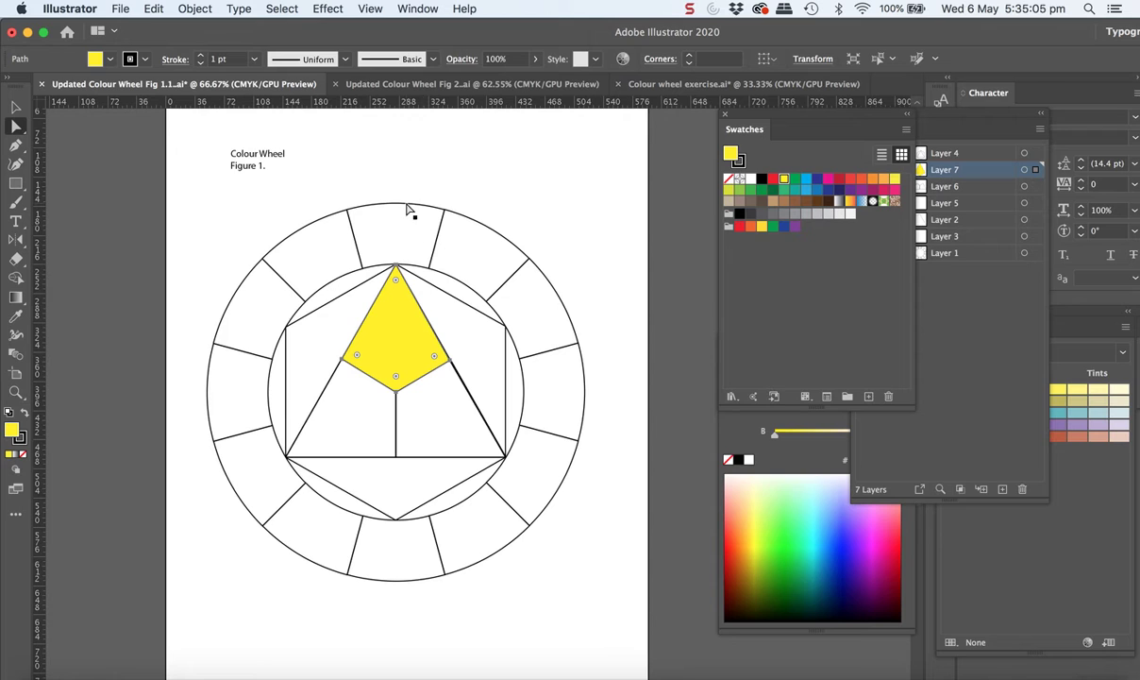
click(409, 203)
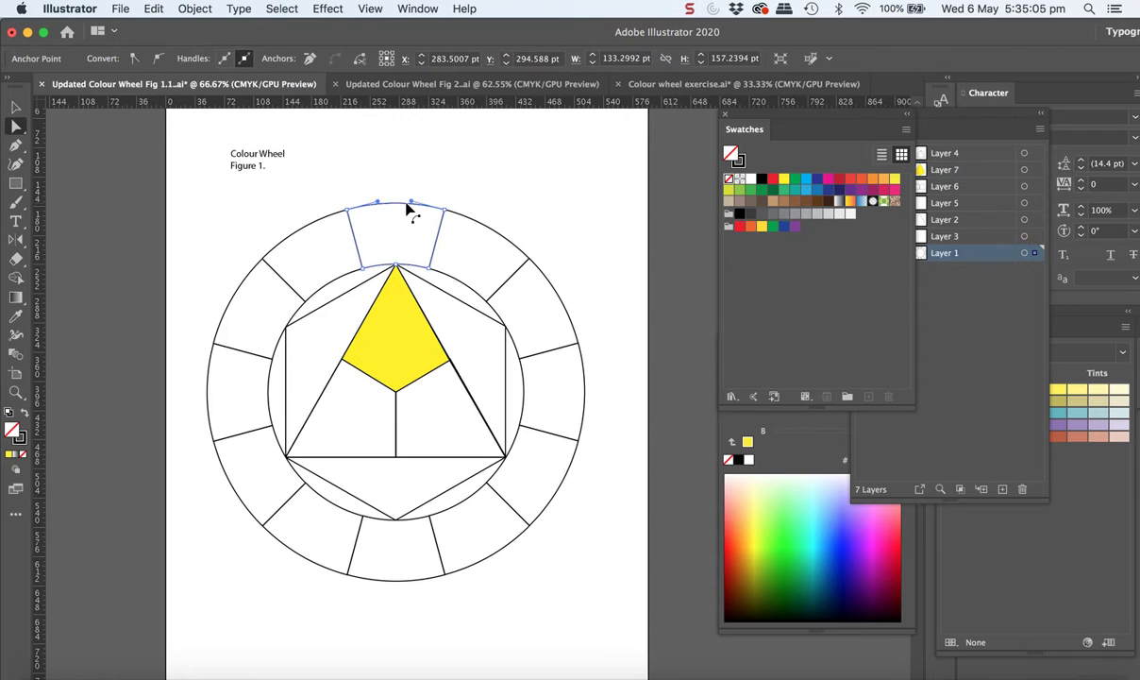
click(784, 179)
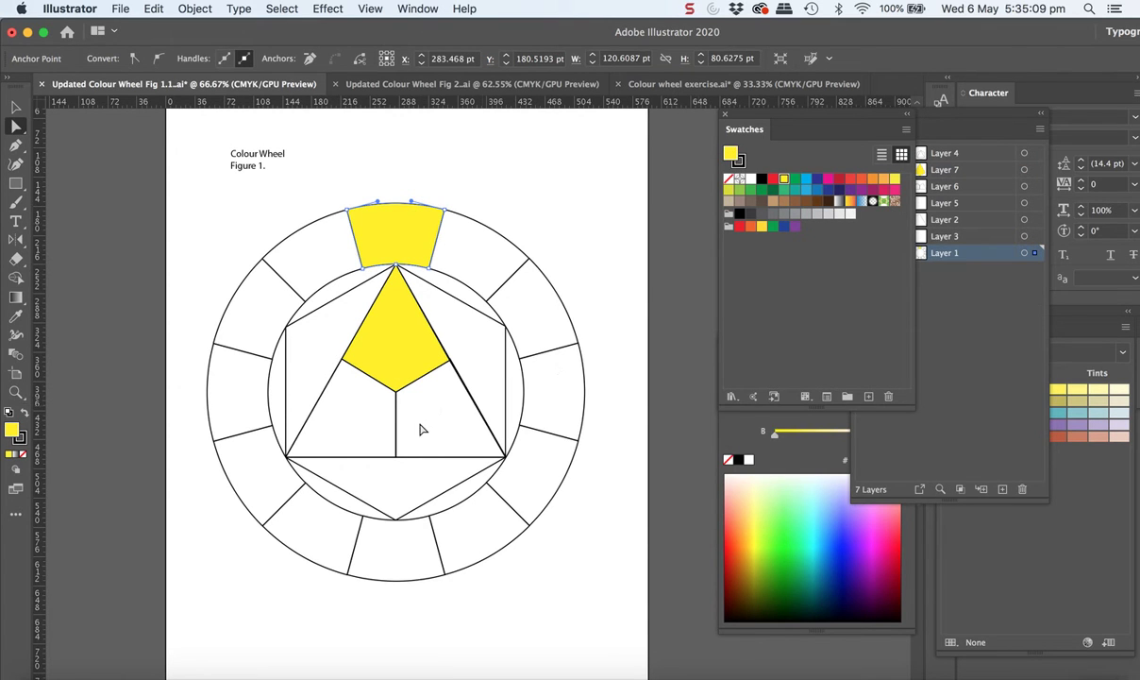
Fill the triangle's lower-left section and the outer ring segment beside that corner with the cyan blue swatch.
click(323, 407)
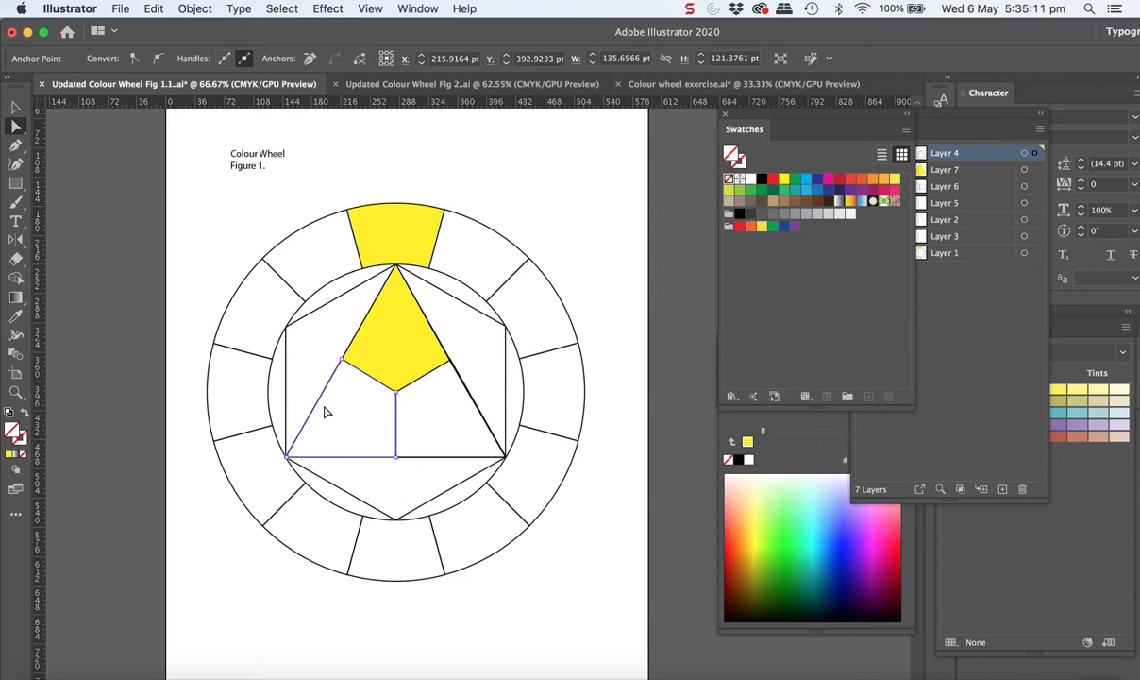
click(806, 180)
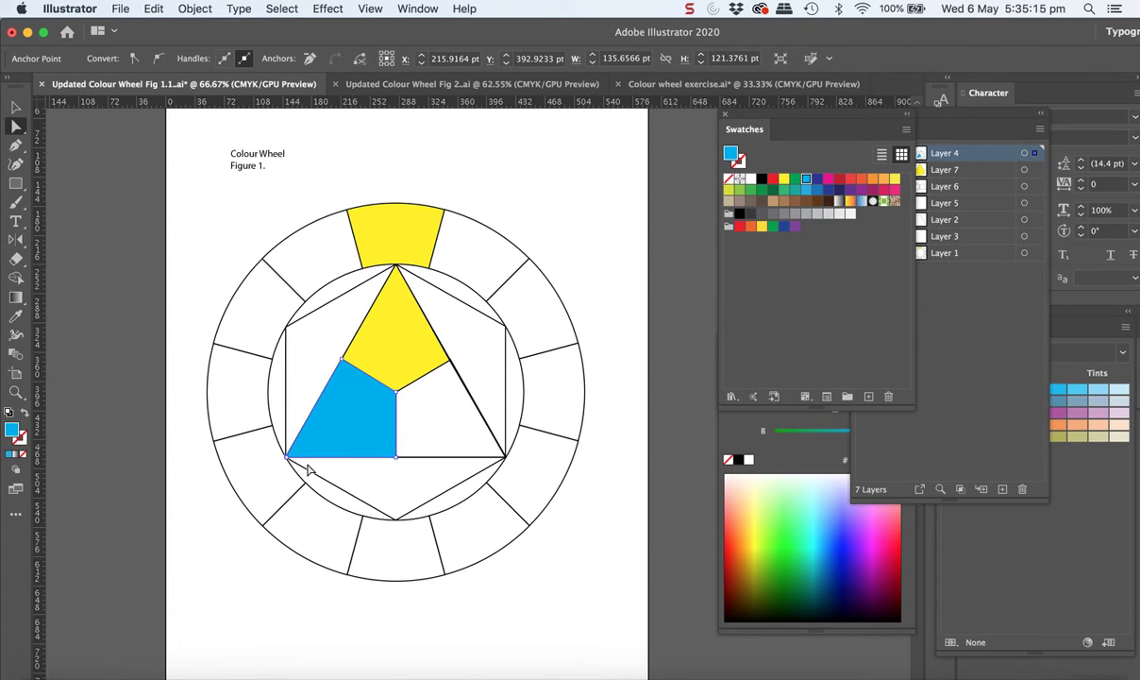
click(271, 453)
click(281, 456)
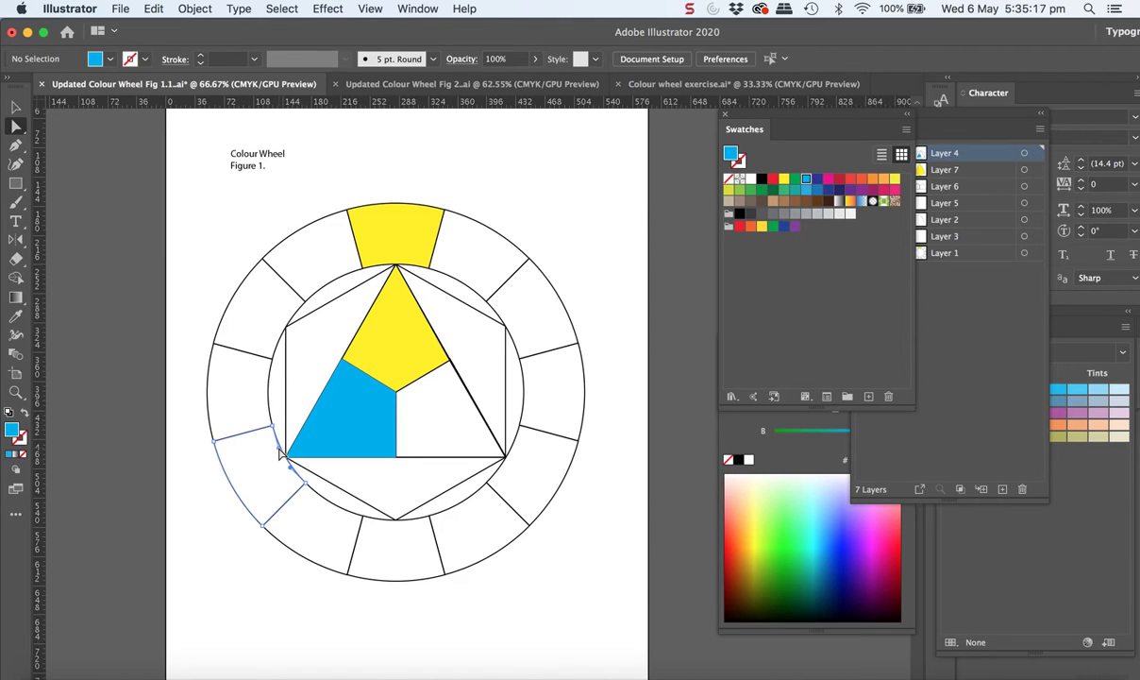
click(809, 181)
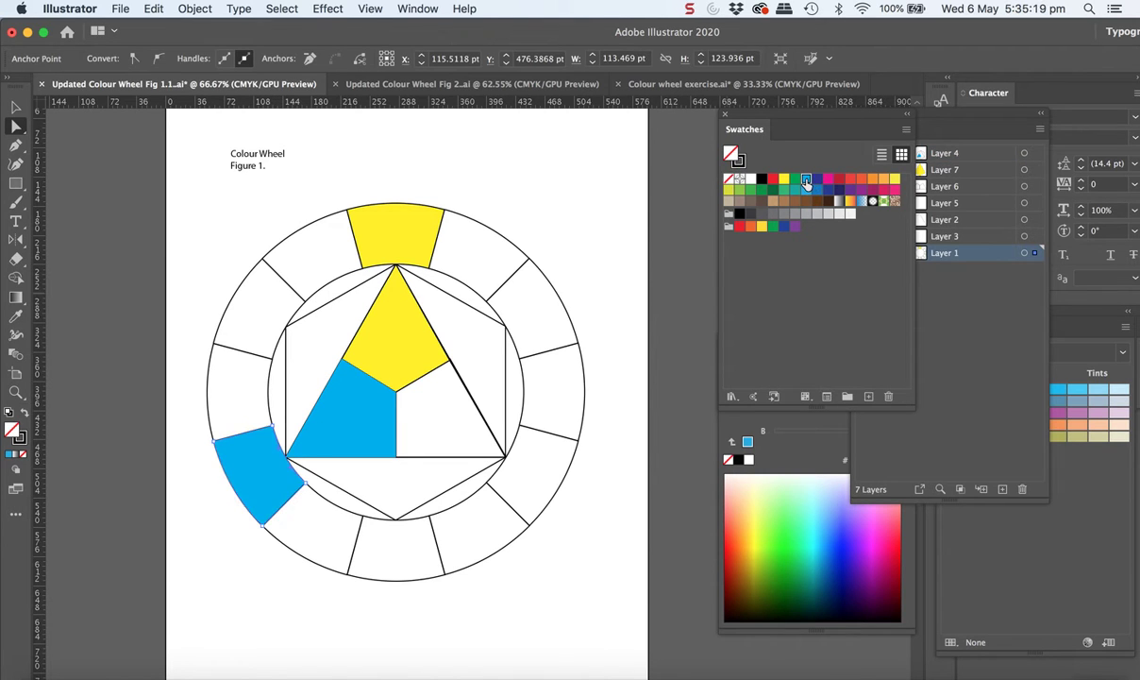
Fill the triangle's lower-right section and the outer ring segment beside that corner with the orange-tinted red swatch.
click(487, 430)
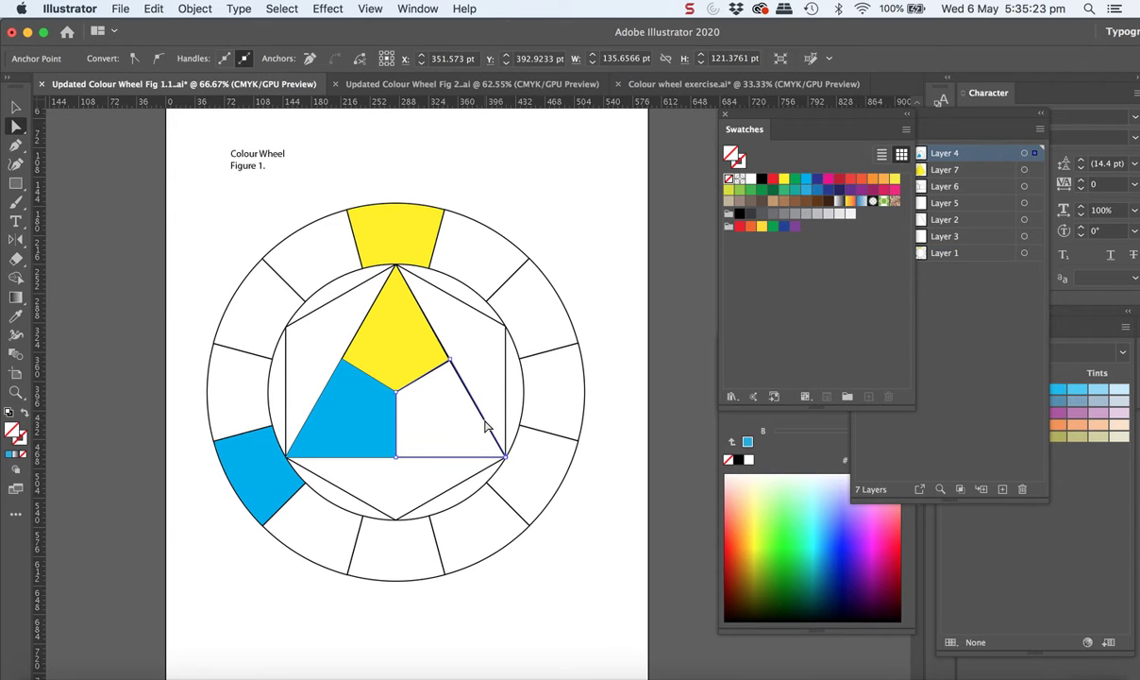
click(851, 178)
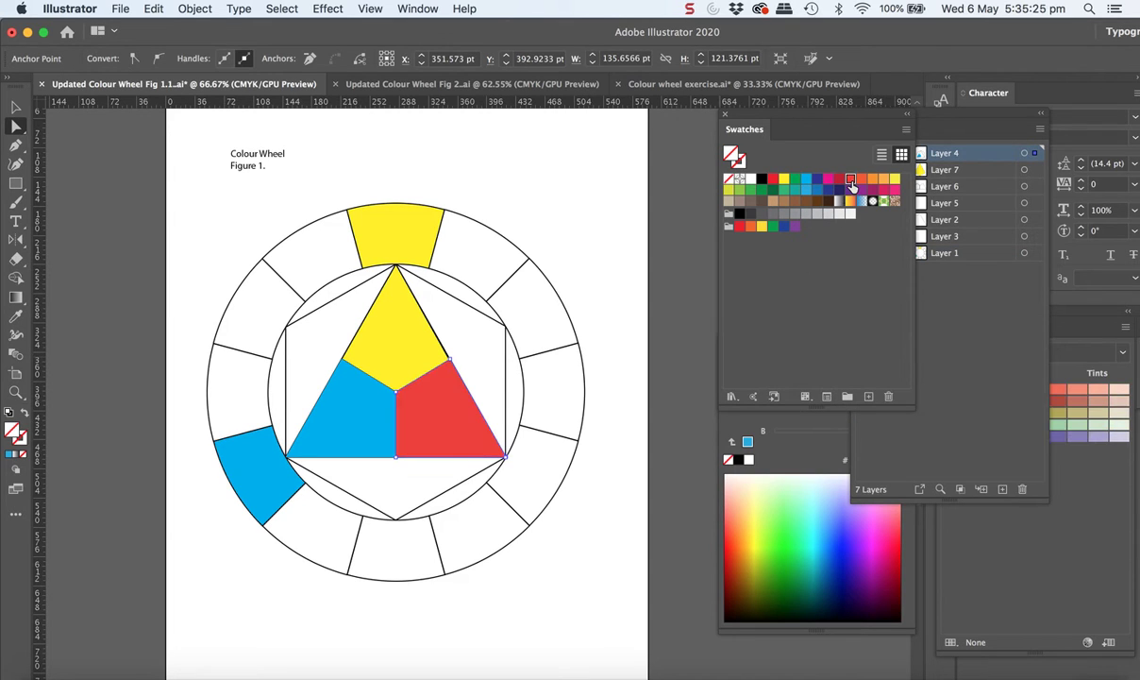
click(530, 472)
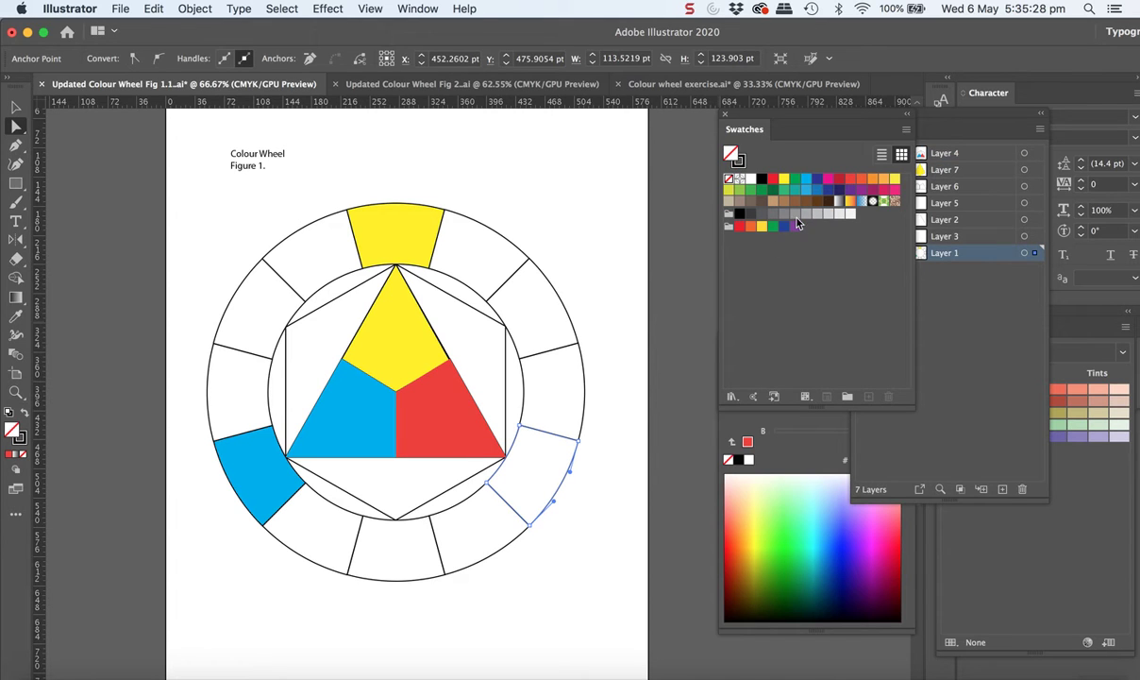
click(850, 179)
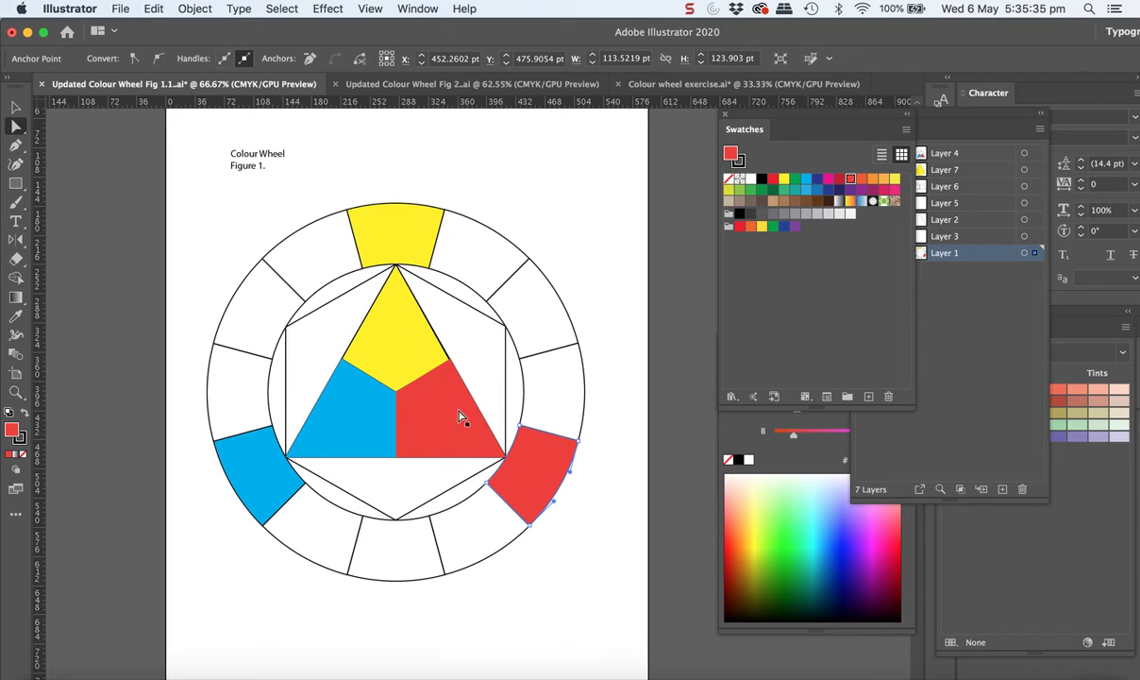
Fill the hexagon section between yellow and red, and the outer ring segment at its corner, with the orange swatch.
scroll(416, 345, up, 1)
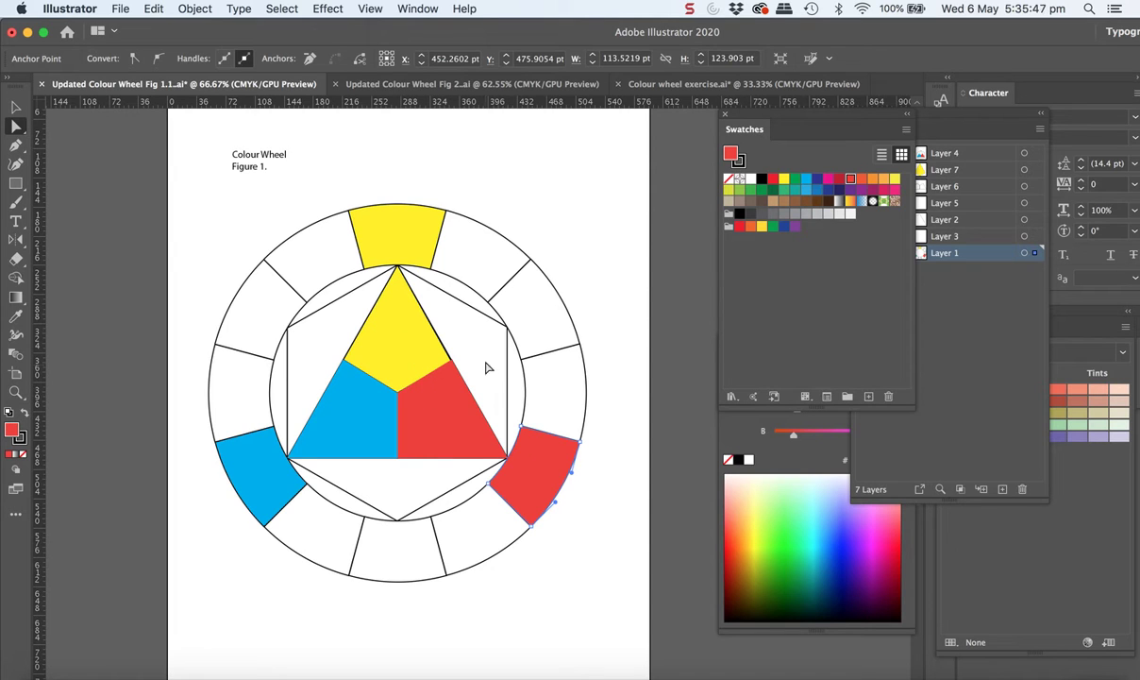
click(493, 320)
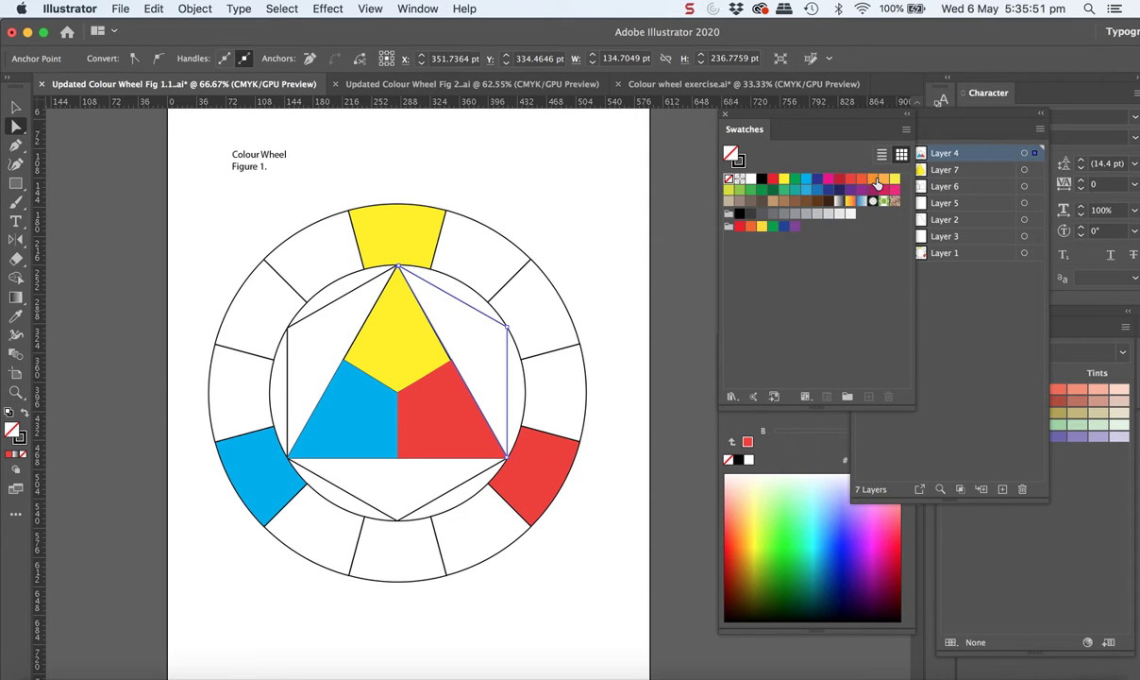
click(875, 180)
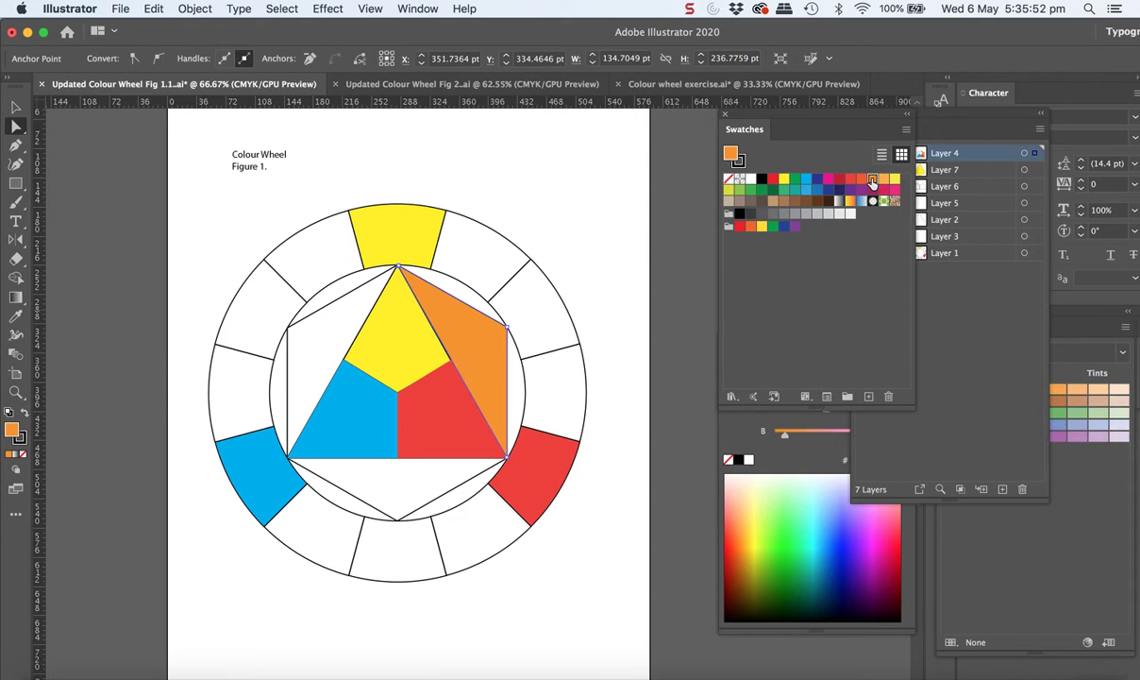
click(561, 304)
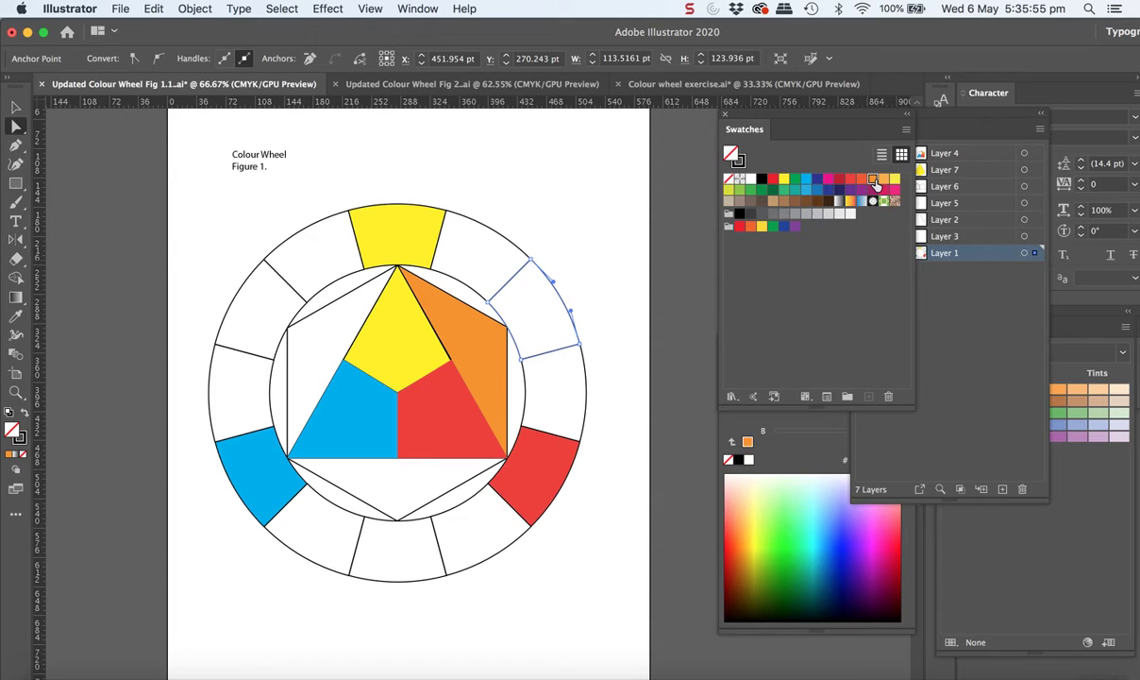
click(871, 179)
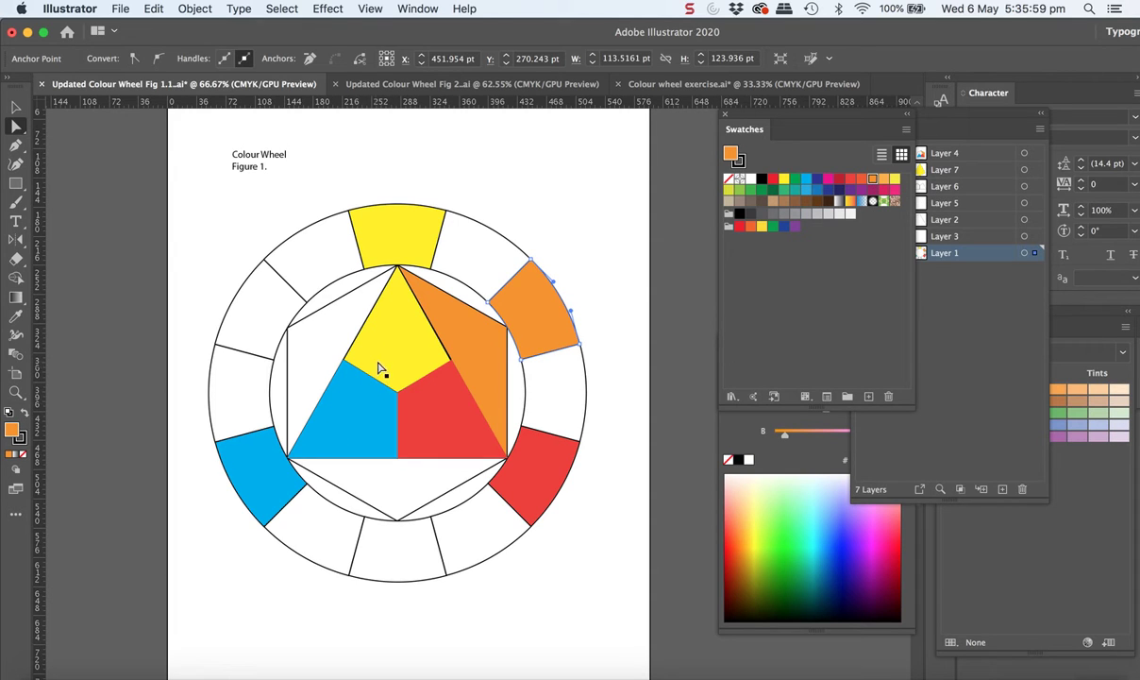
Fill the hexagon section between yellow and blue, and the outer ring segment at its corner, with the green swatch.
click(307, 297)
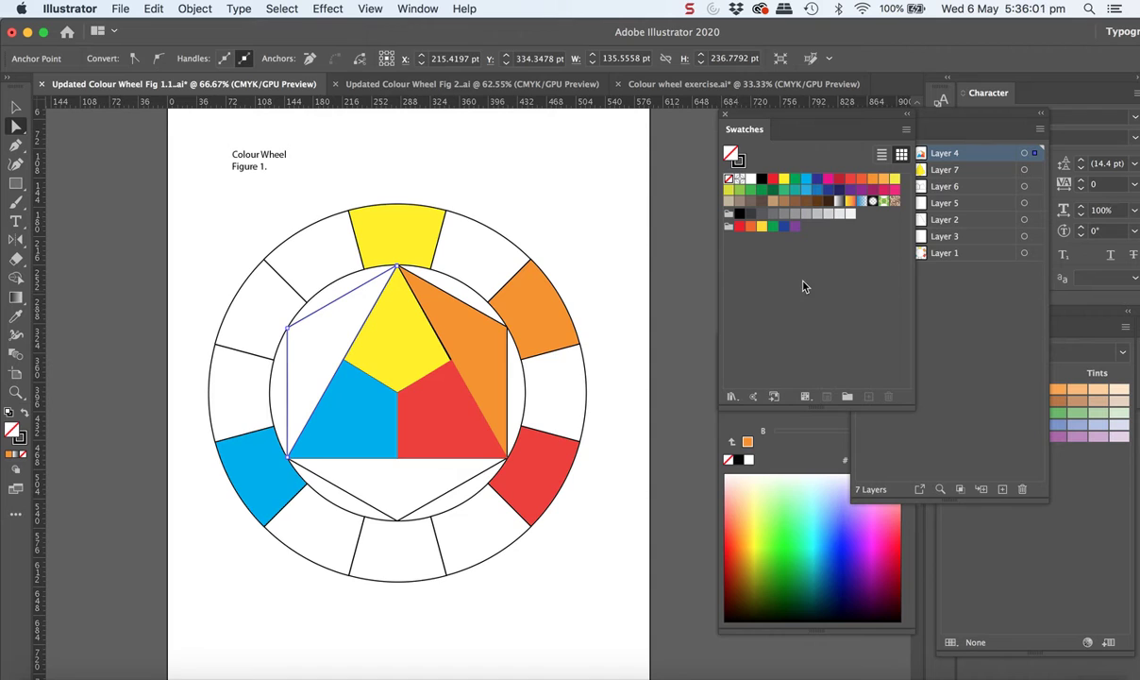
click(795, 179)
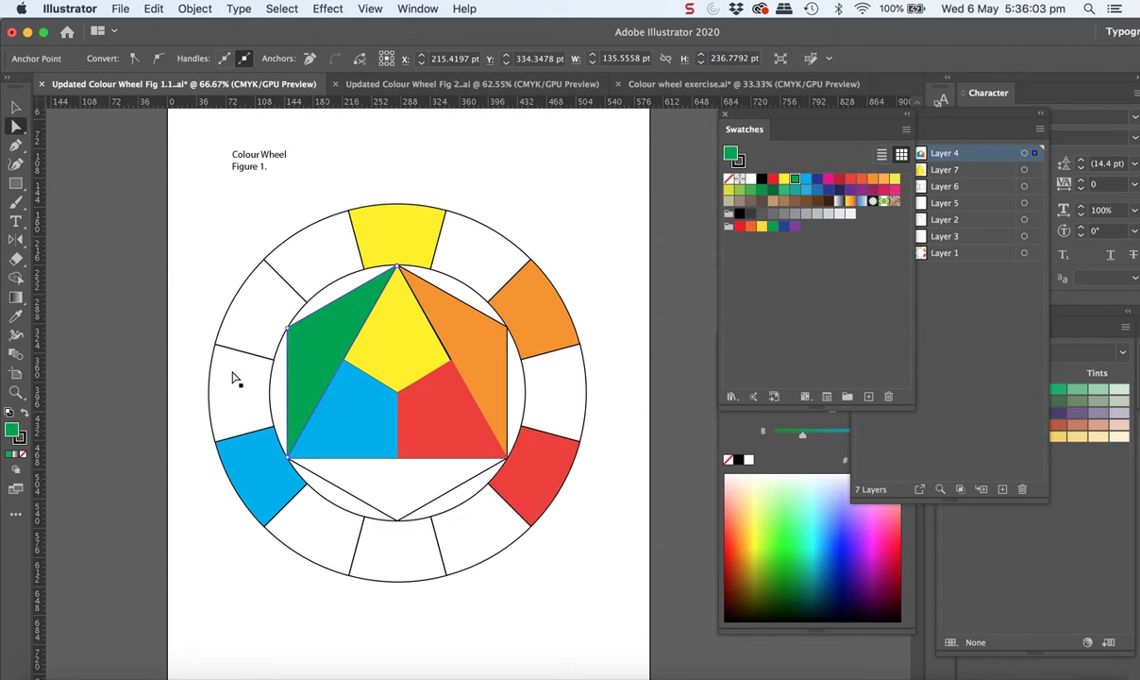
click(236, 309)
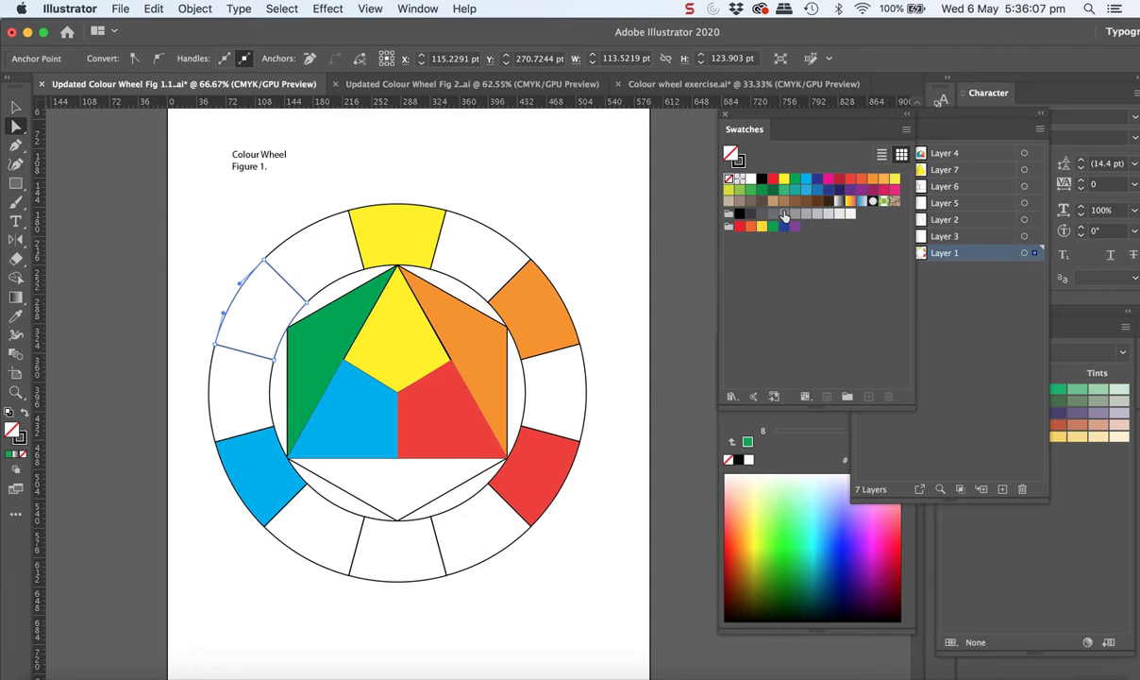
click(795, 179)
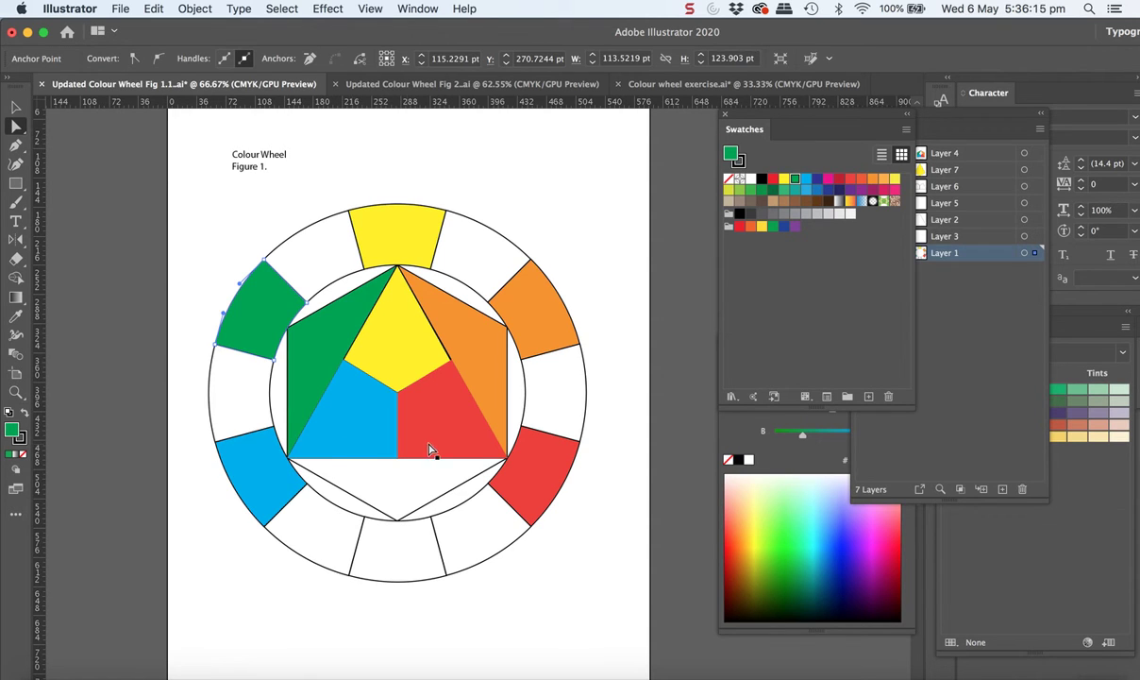
Fill the hexagon's bottom section and the bottom segment of the outer ring with the purple swatch.
click(437, 501)
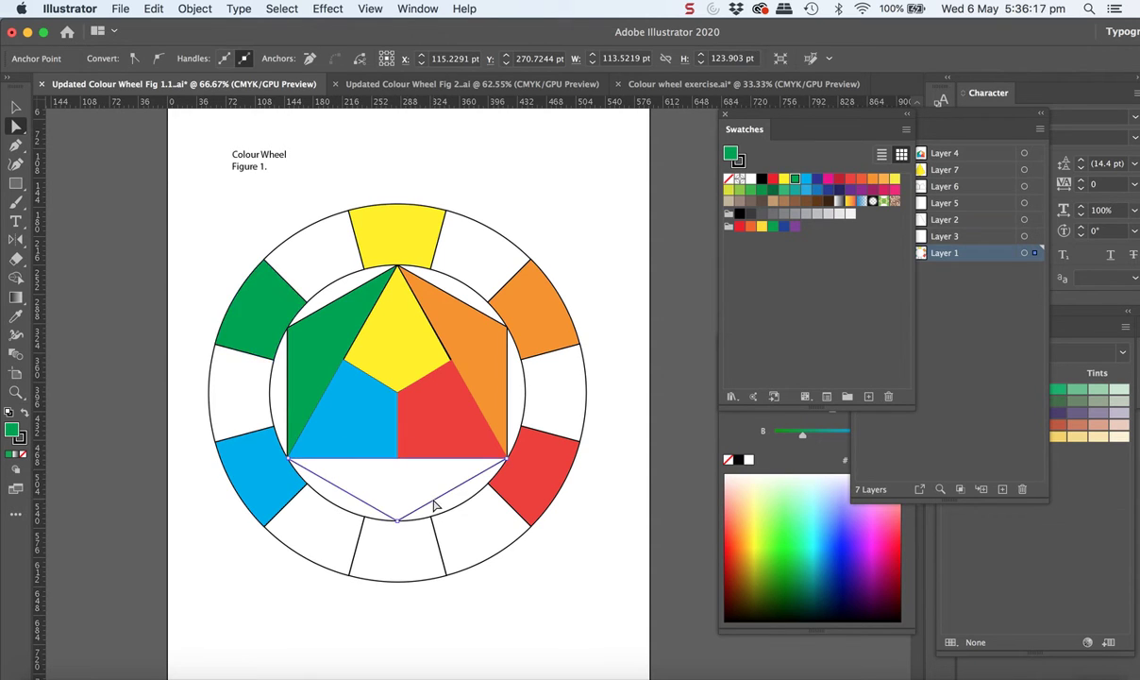
click(851, 192)
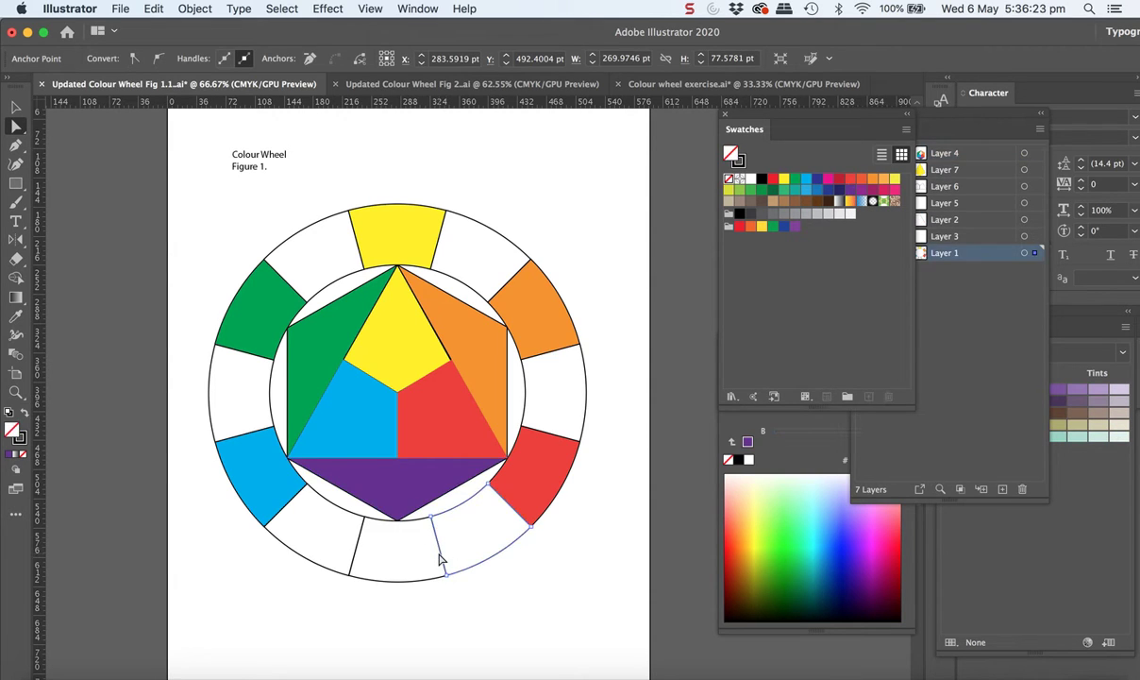
click(401, 589)
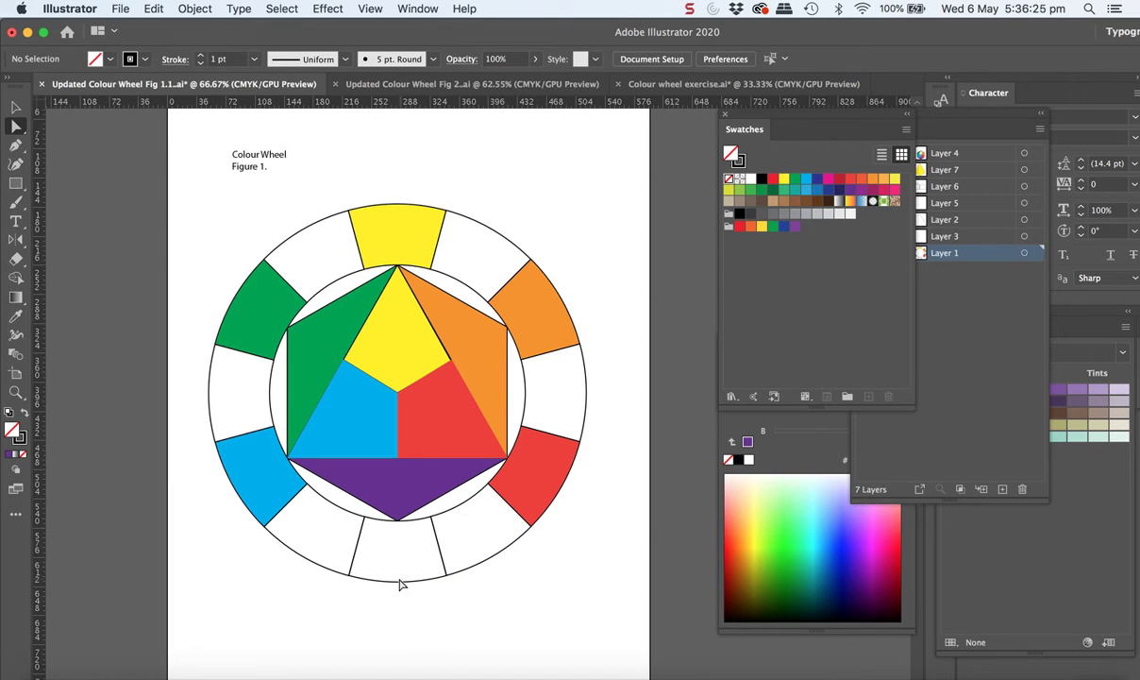
click(388, 525)
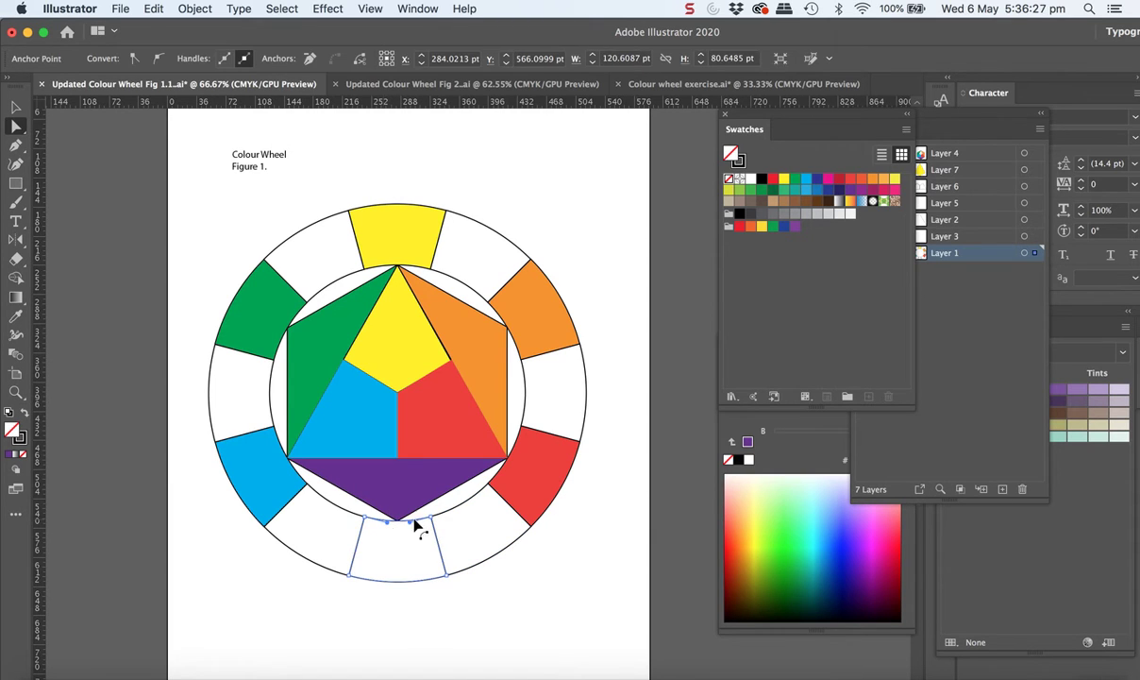
click(851, 189)
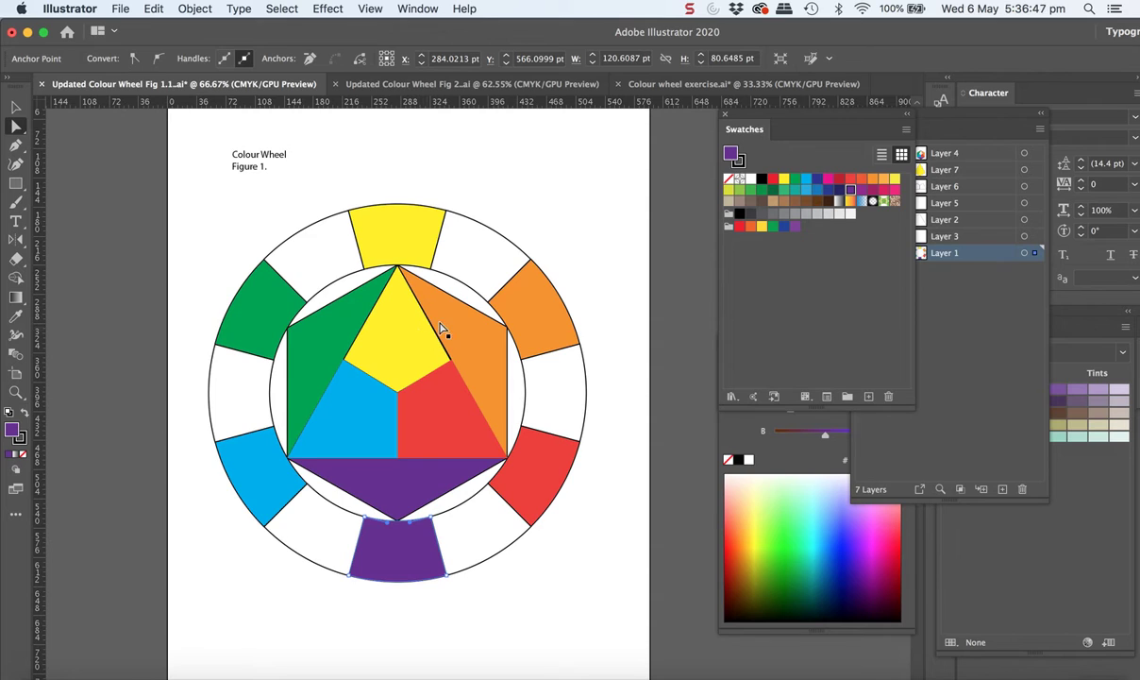
Fill the outer ring segment between yellow and orange with a yellow-orange of R 255, G 199, B 37.
click(500, 240)
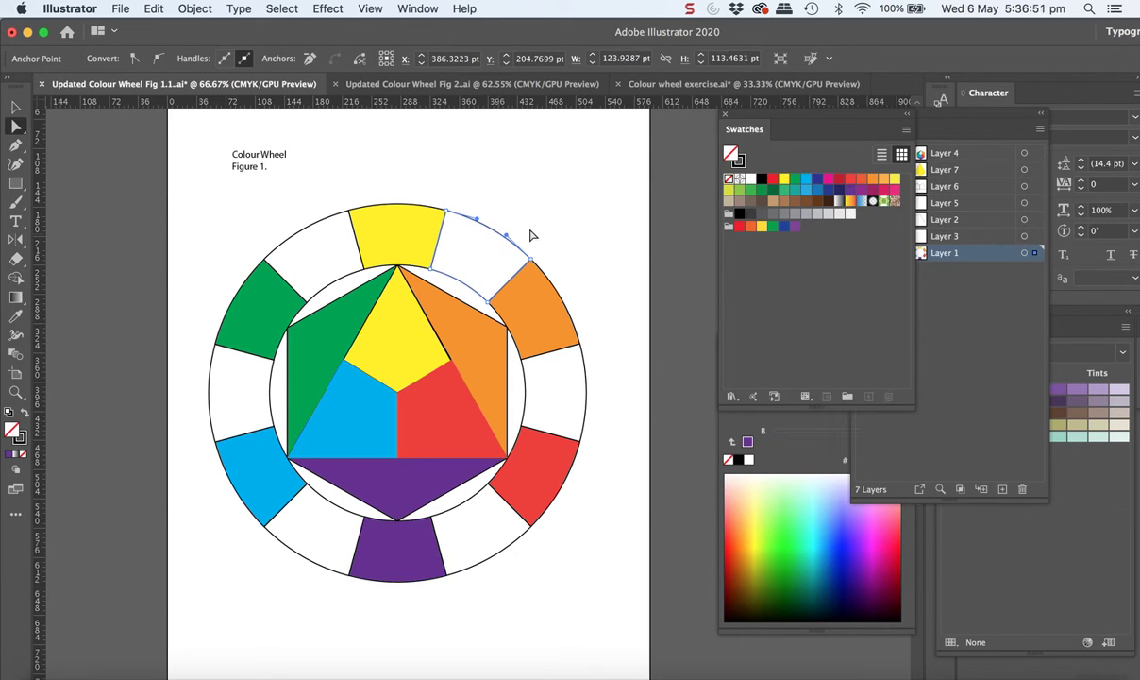
click(751, 533)
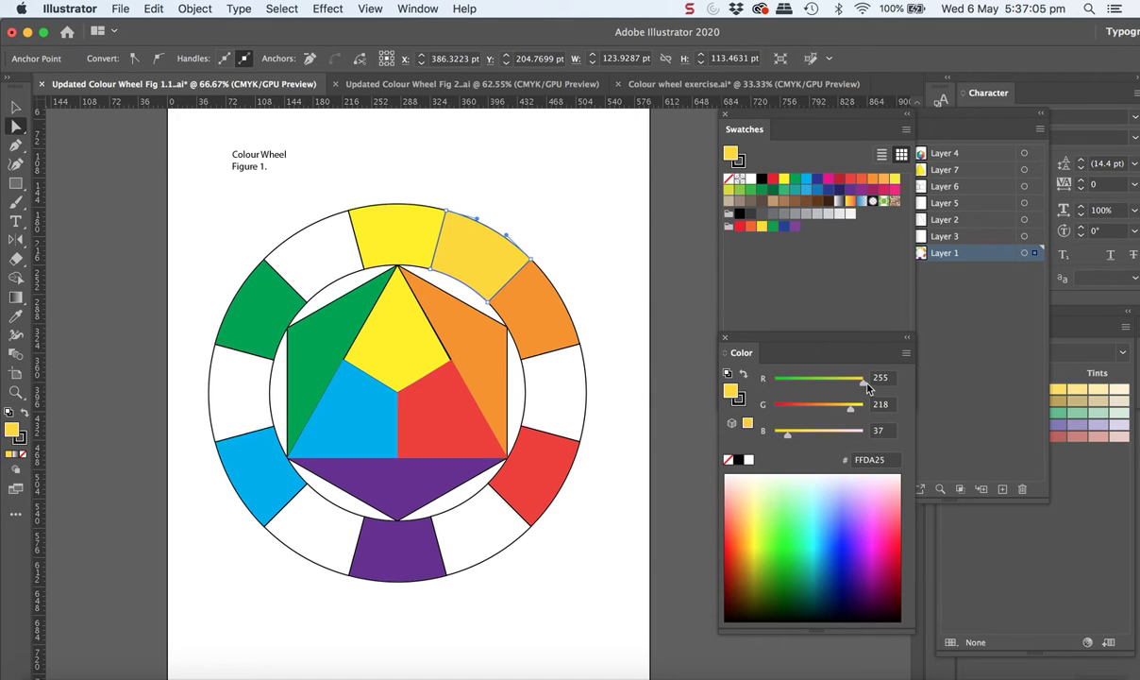
click(907, 354)
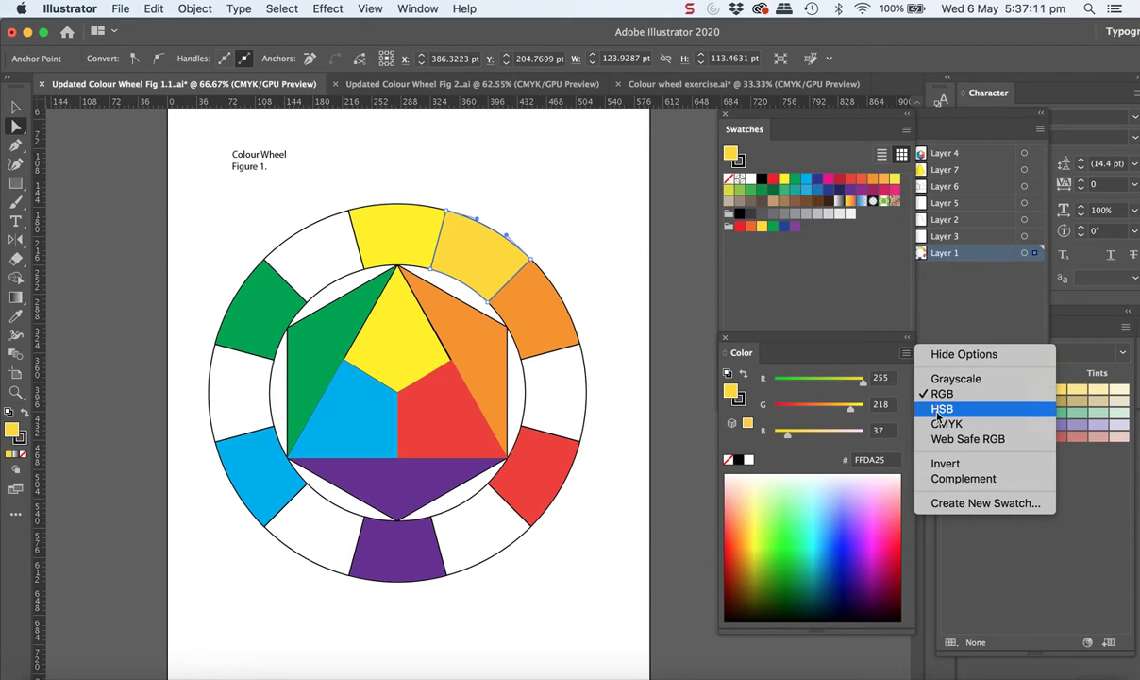
click(940, 394)
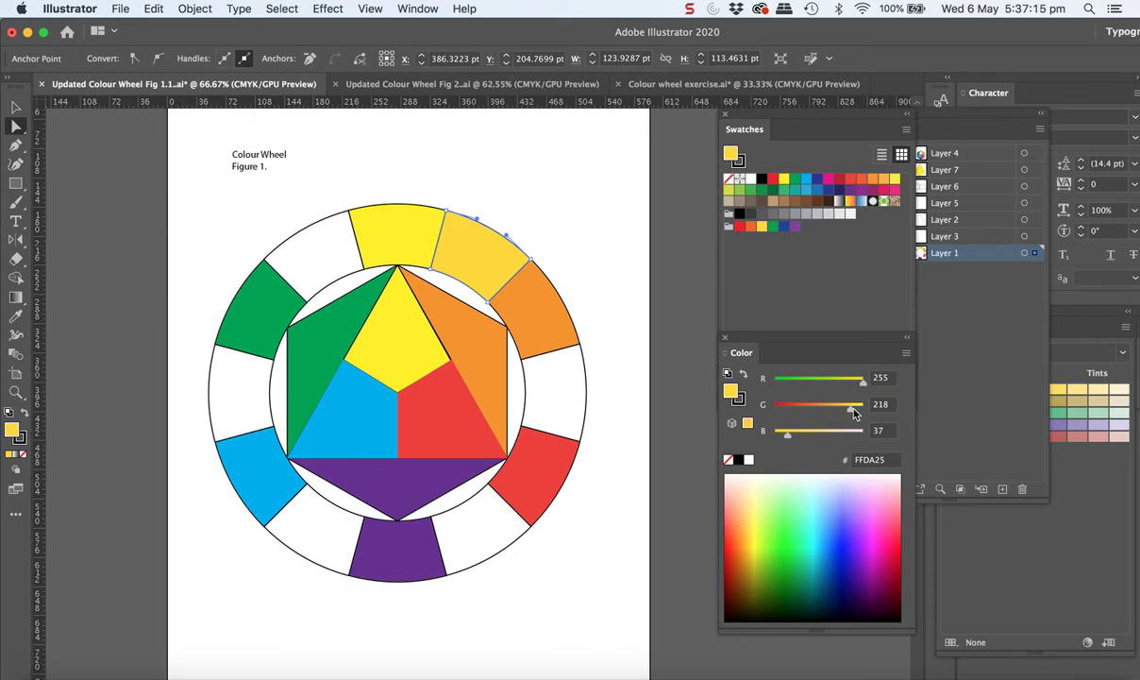
mouse_move(848, 410)
mouse_down()
mouse_move(817, 409)
mouse_move(867, 412)
mouse_move(784, 409)
mouse_move(843, 413)
mouse_up()
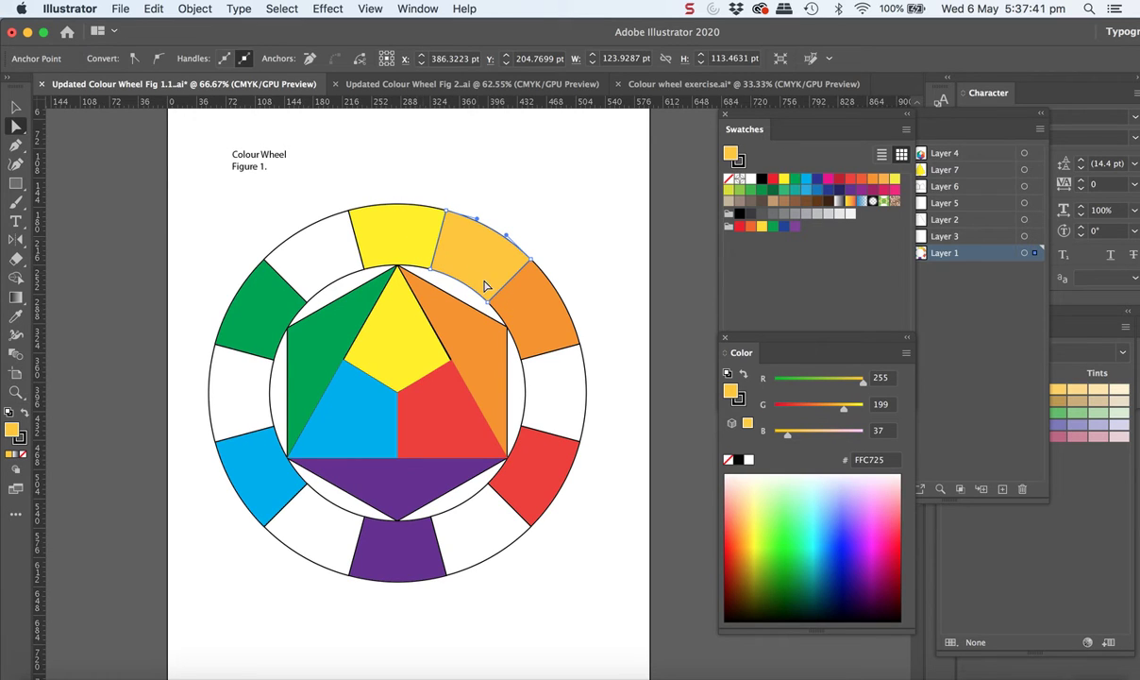
click(488, 373)
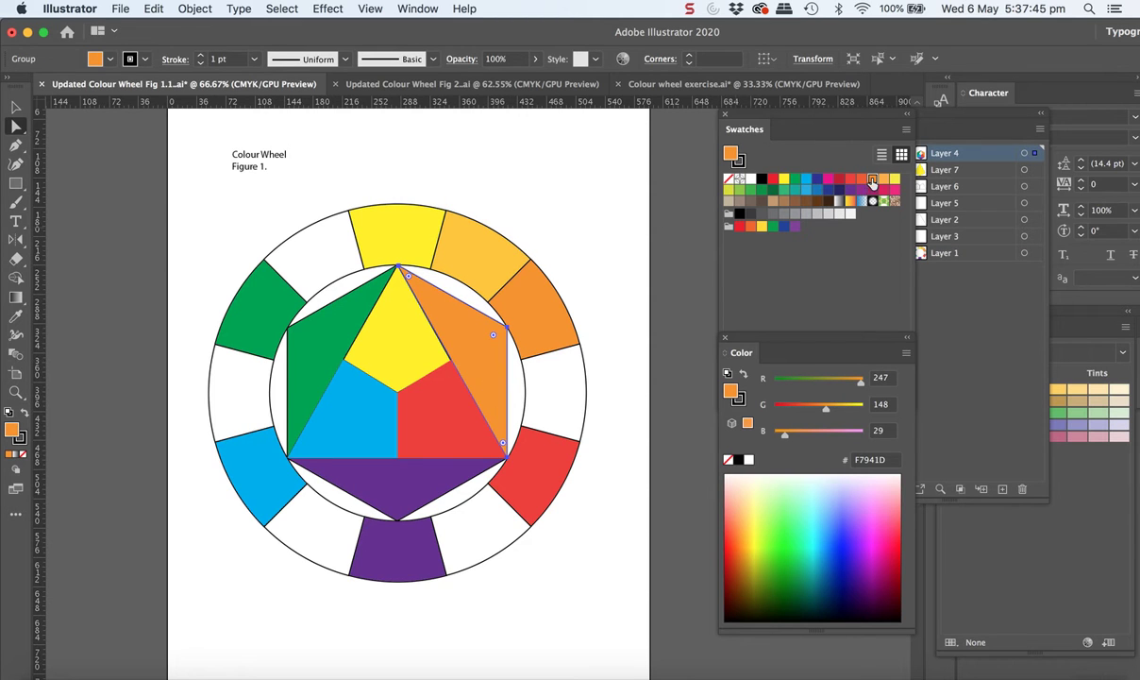
click(862, 179)
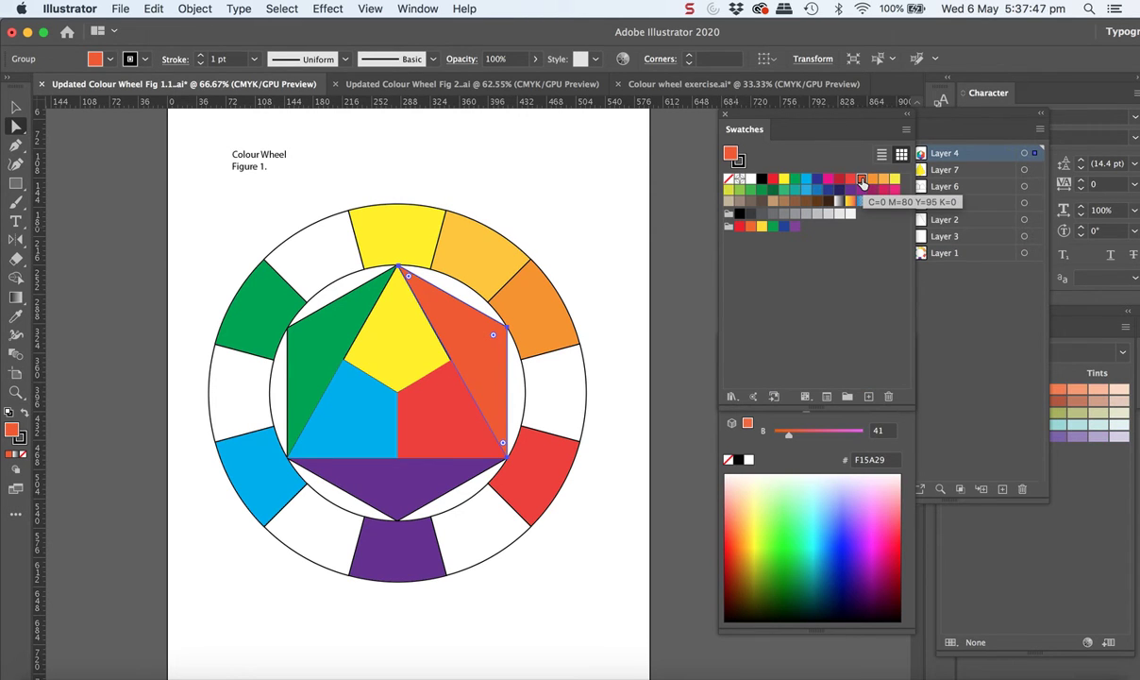
click(872, 179)
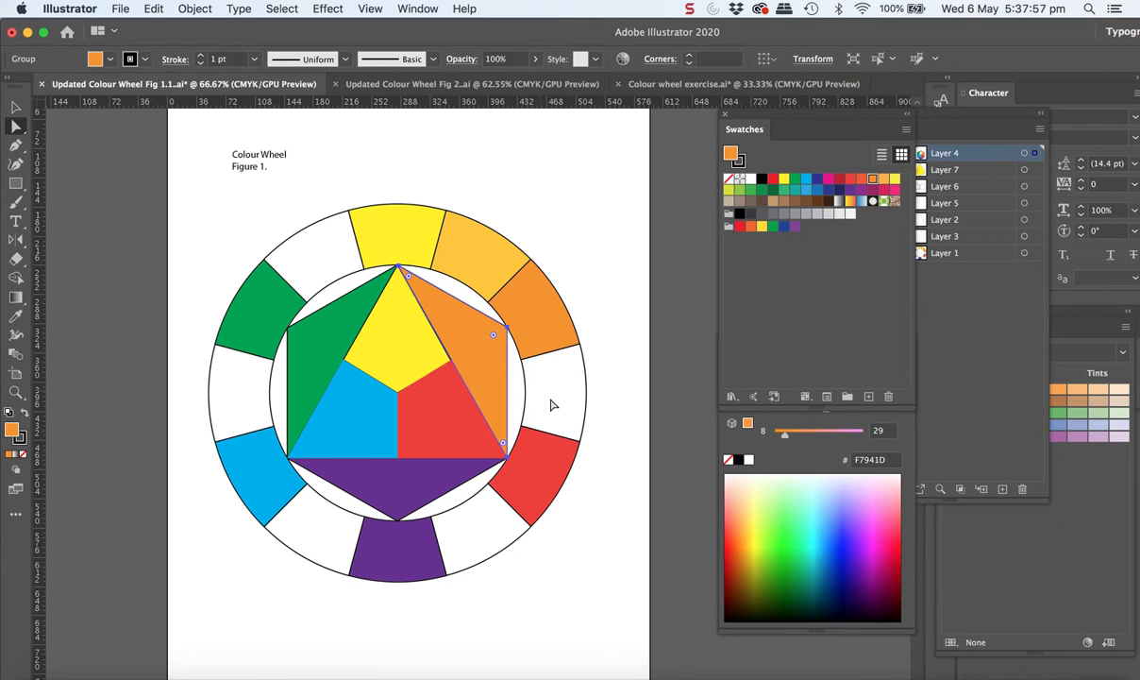
Fill the outer ring segment between orange and red with a red-orange of about R 244, G 116, B 0.
click(587, 414)
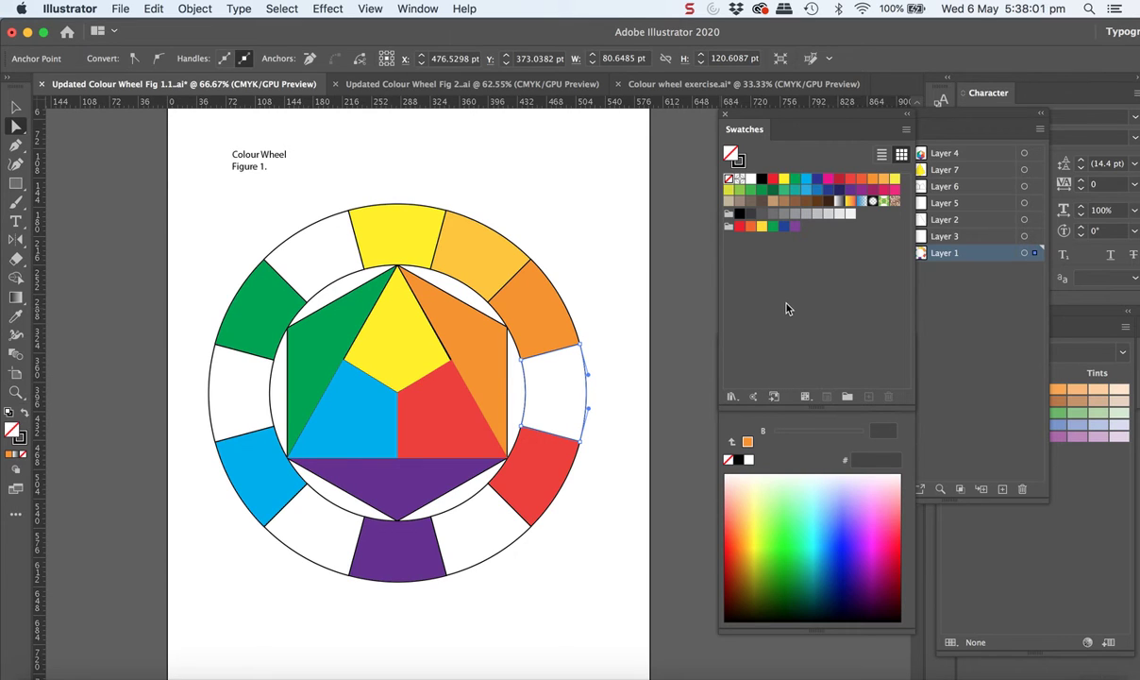
click(749, 548)
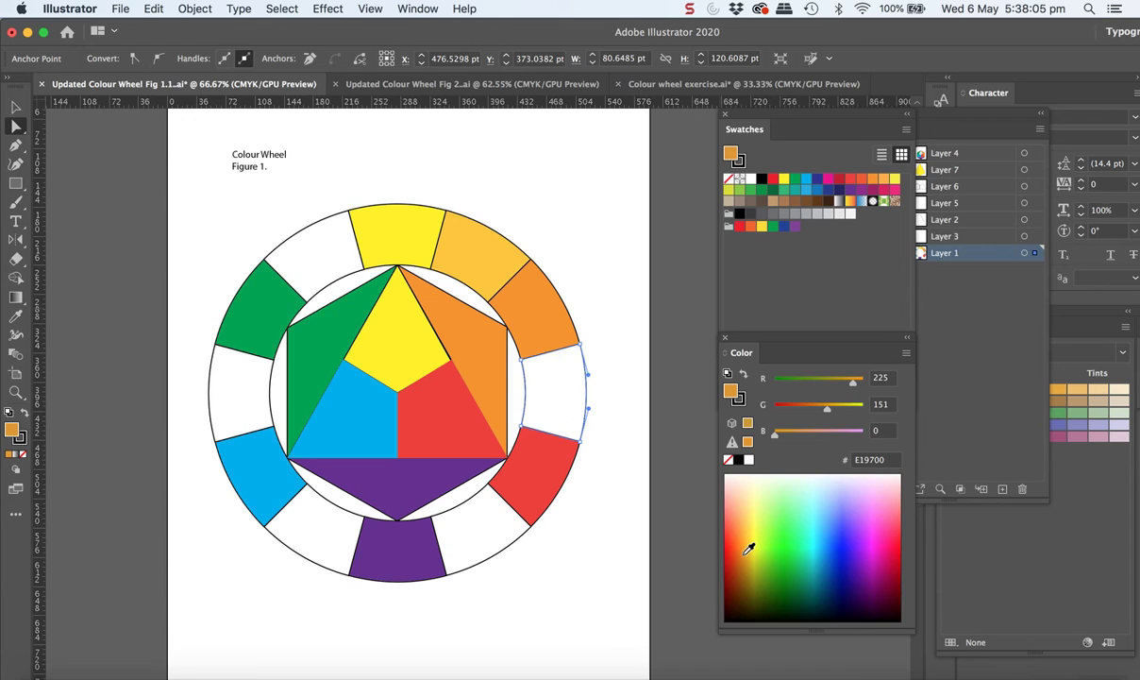
click(748, 539)
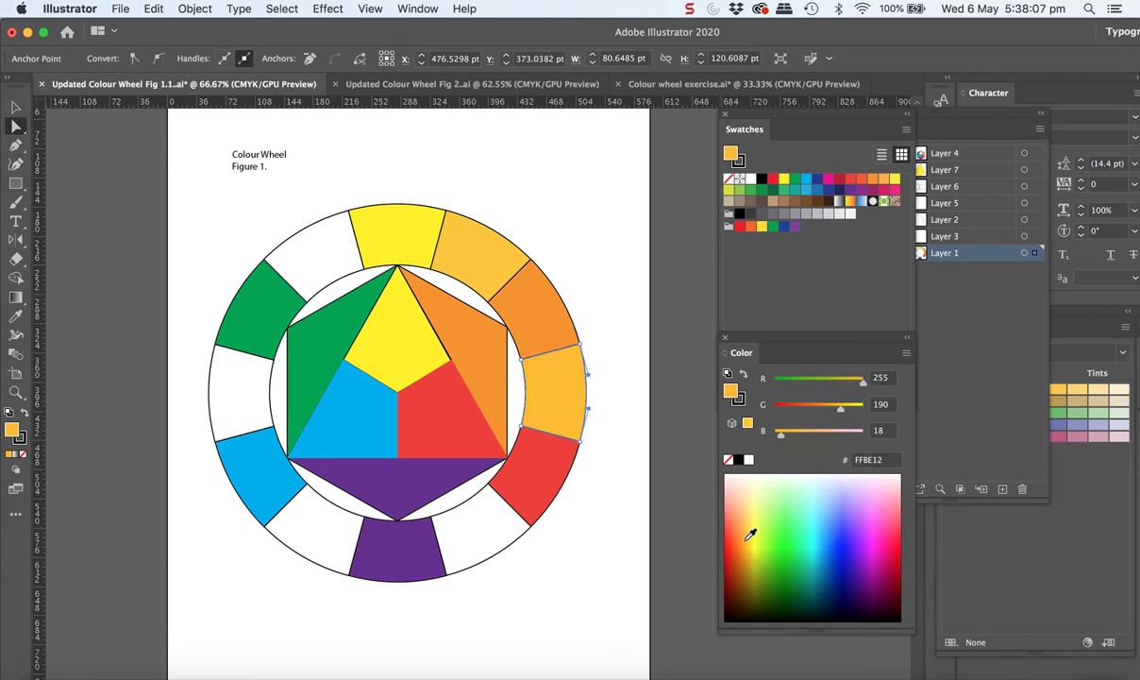
click(753, 534)
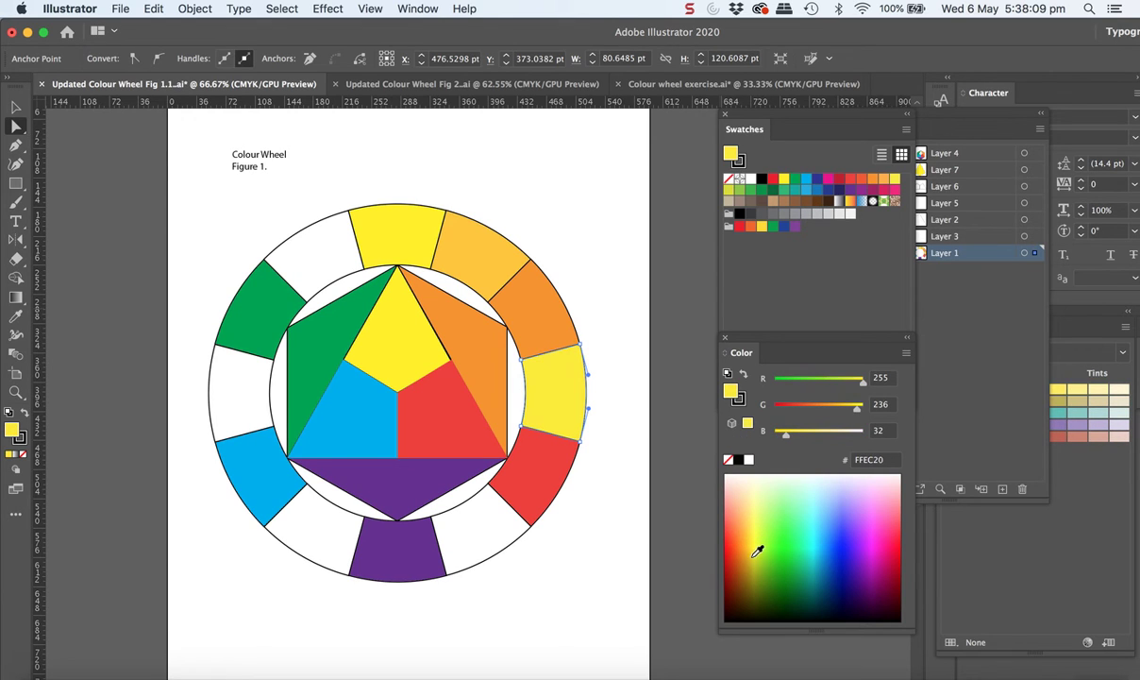
click(741, 546)
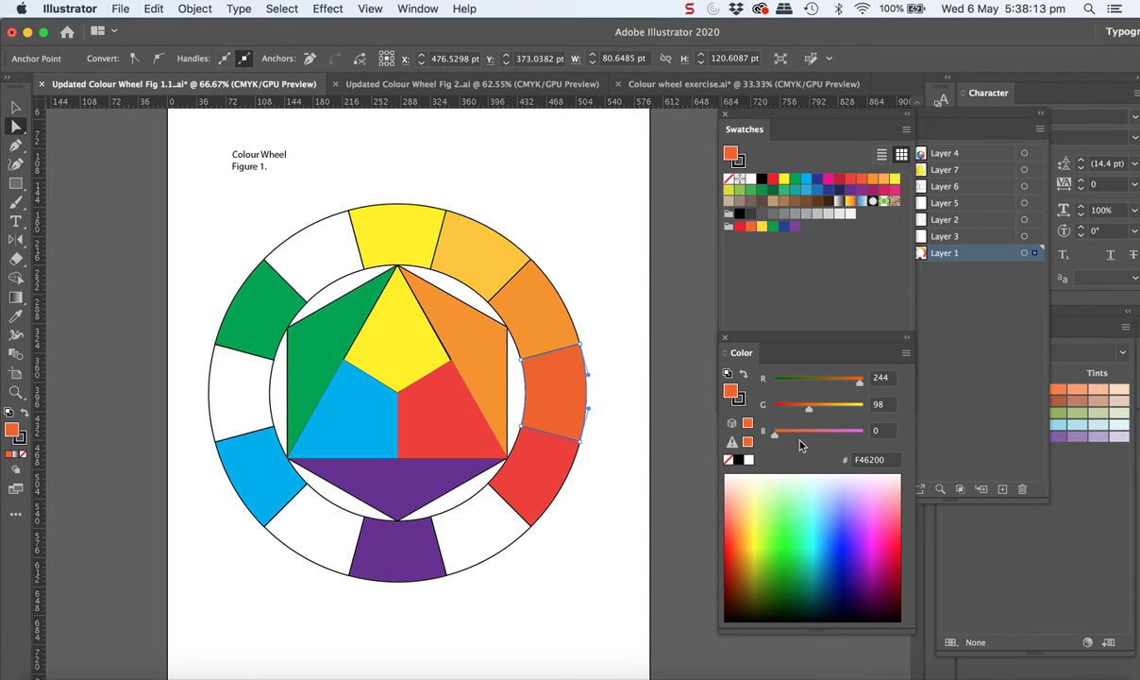
drag(808, 410, 815, 412)
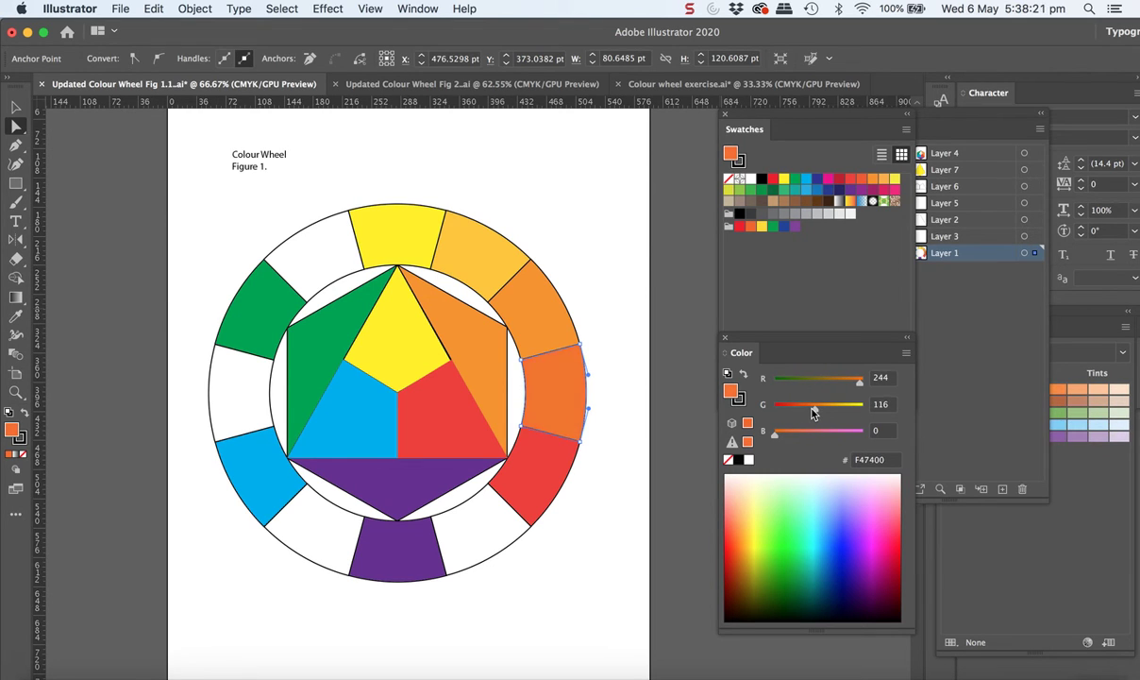
drag(812, 410, 813, 415)
Fill the outer ring segment between red and purple with a red-violet from the colour spectrum, A50081.
click(462, 510)
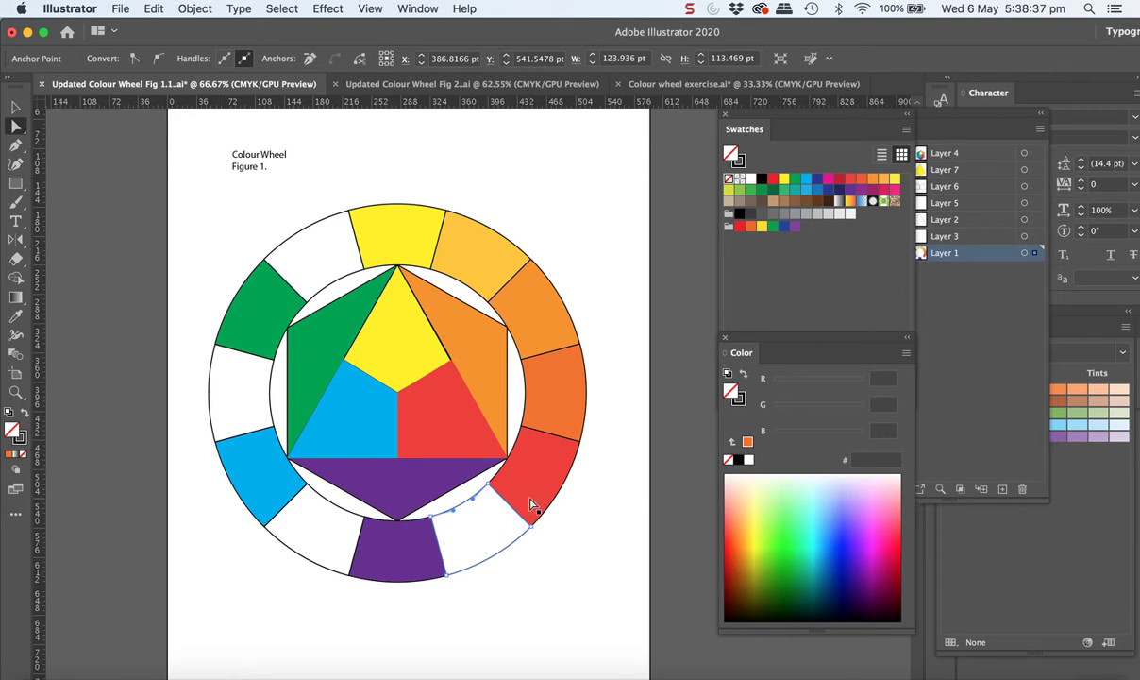
click(883, 565)
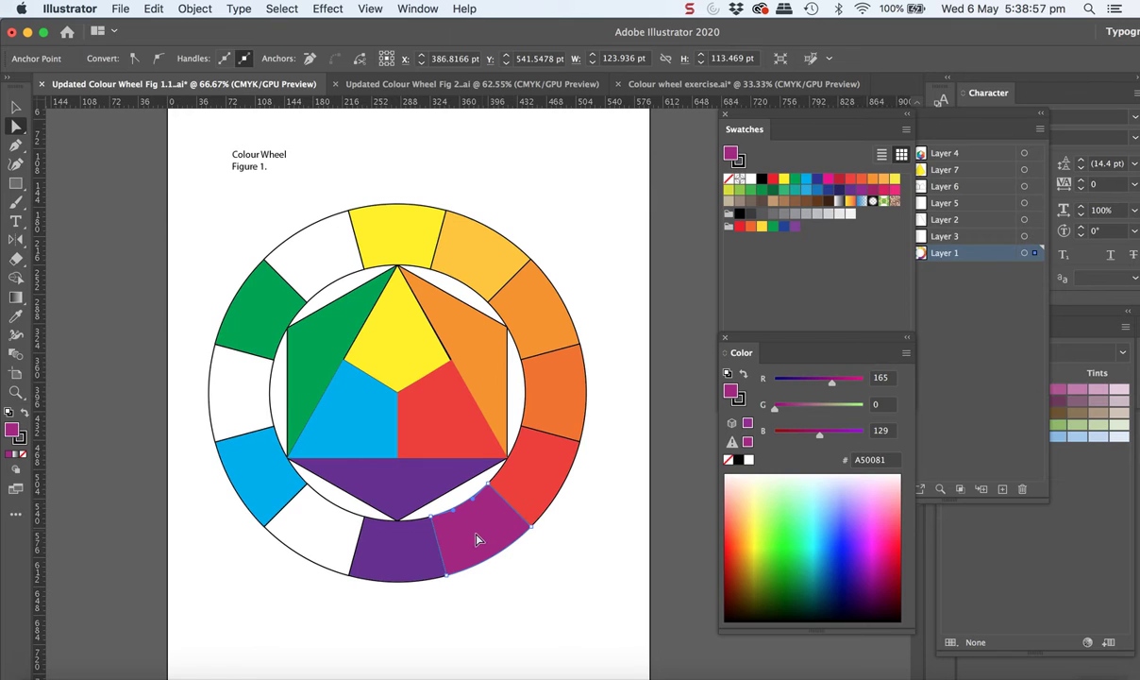
Fill the outer ring segment between purple and blue with a blue-violet of R 111, G 113, B 255.
click(326, 507)
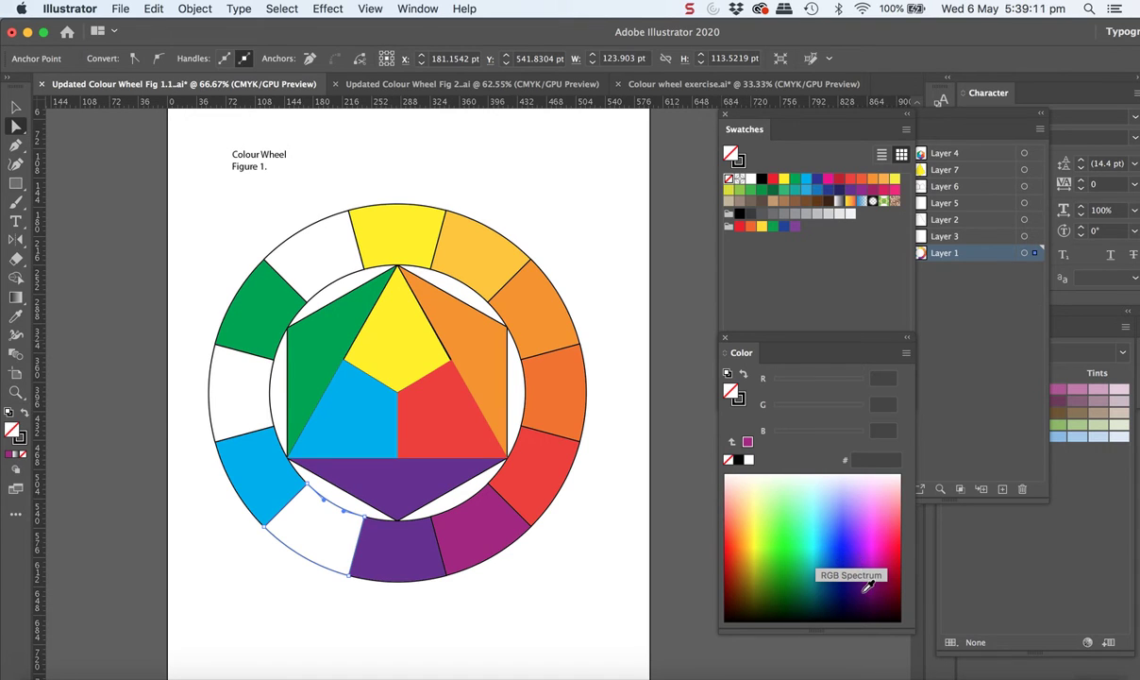
click(859, 537)
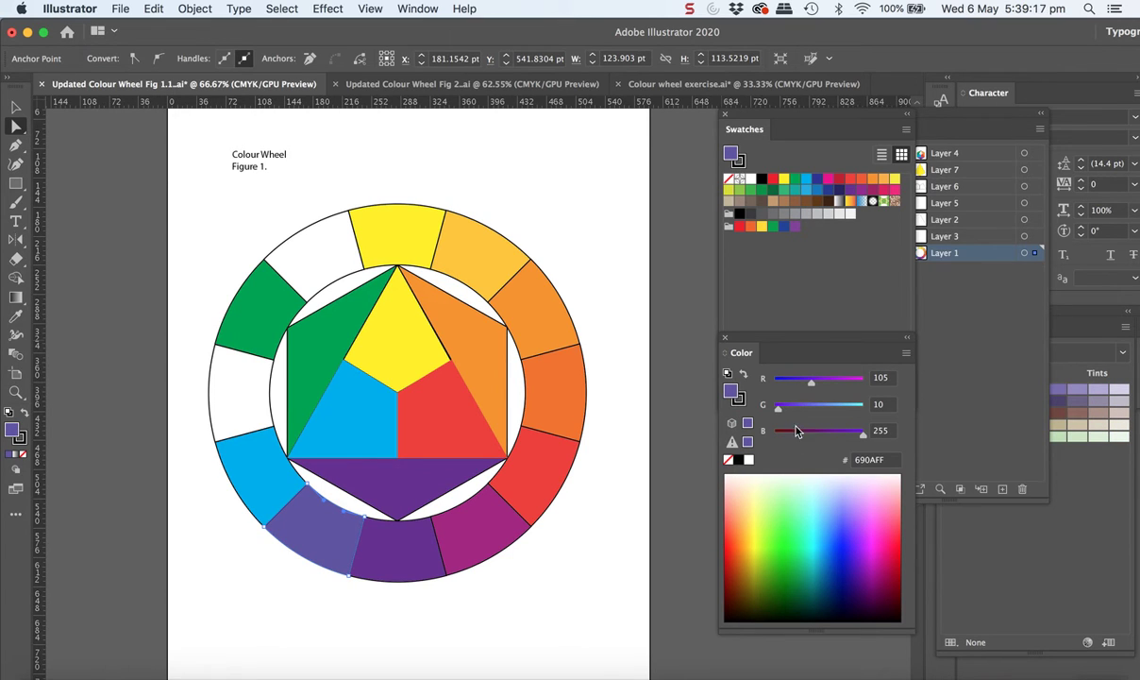
drag(780, 413, 814, 413)
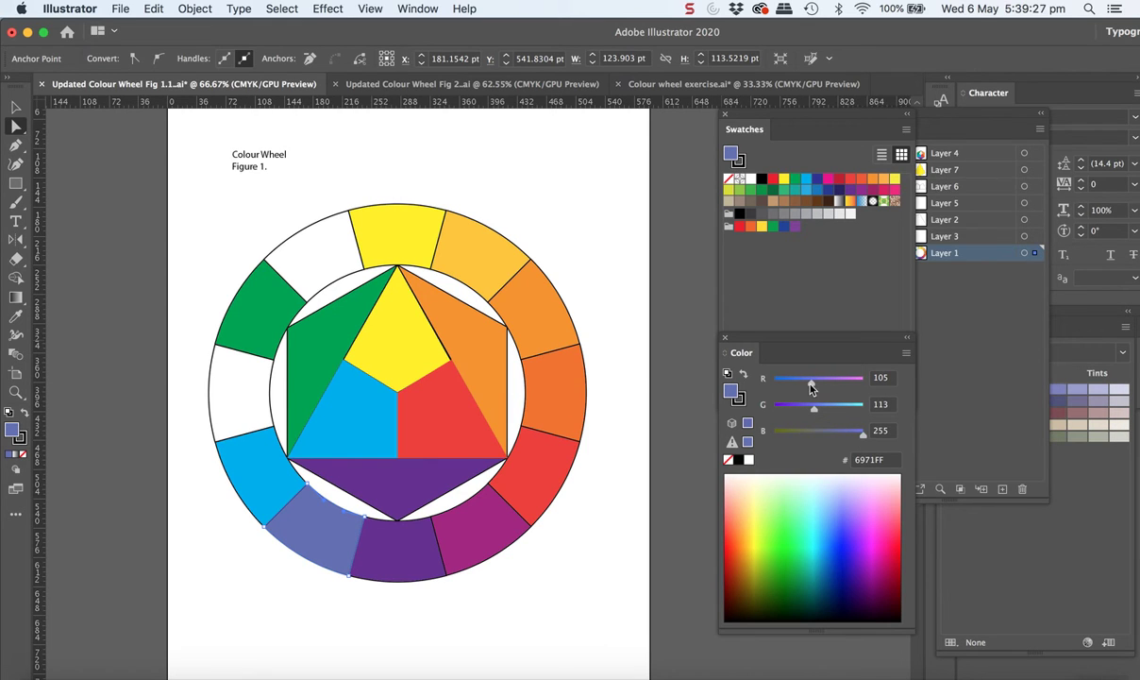
mouse_move(812, 387)
mouse_down()
mouse_move(803, 387)
mouse_move(817, 386)
mouse_up()
Adjust the blue-violet segment's fill in CMYK to C 78, M 71, and return the colour sliders to RGB.
click(905, 355)
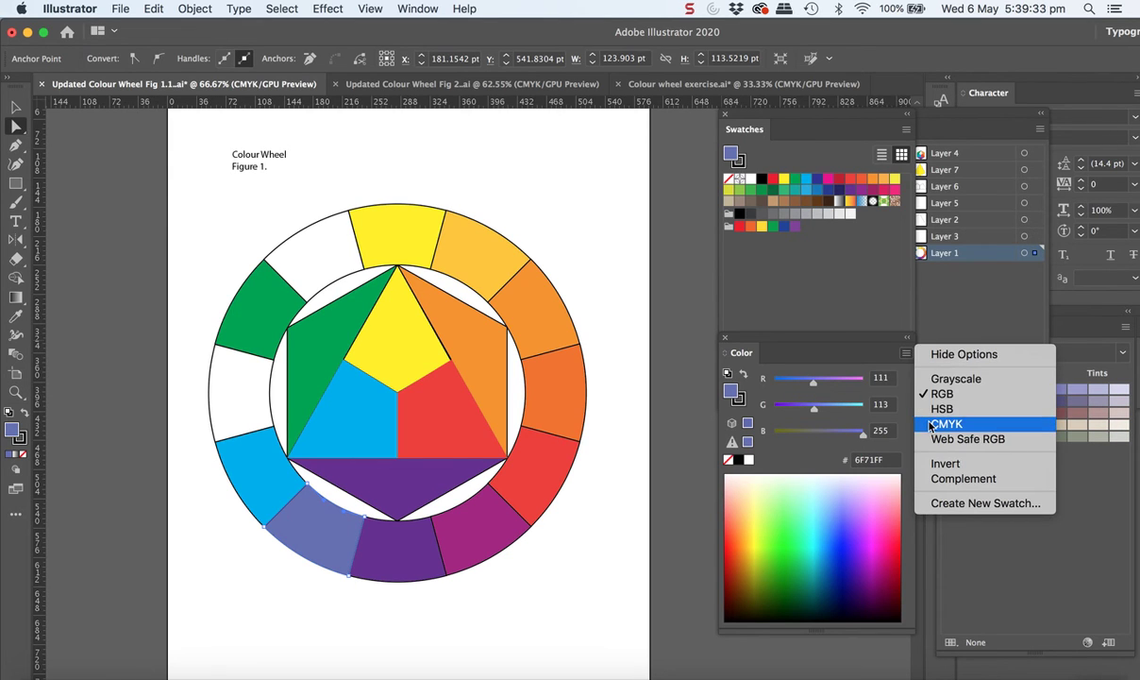
key(Escape)
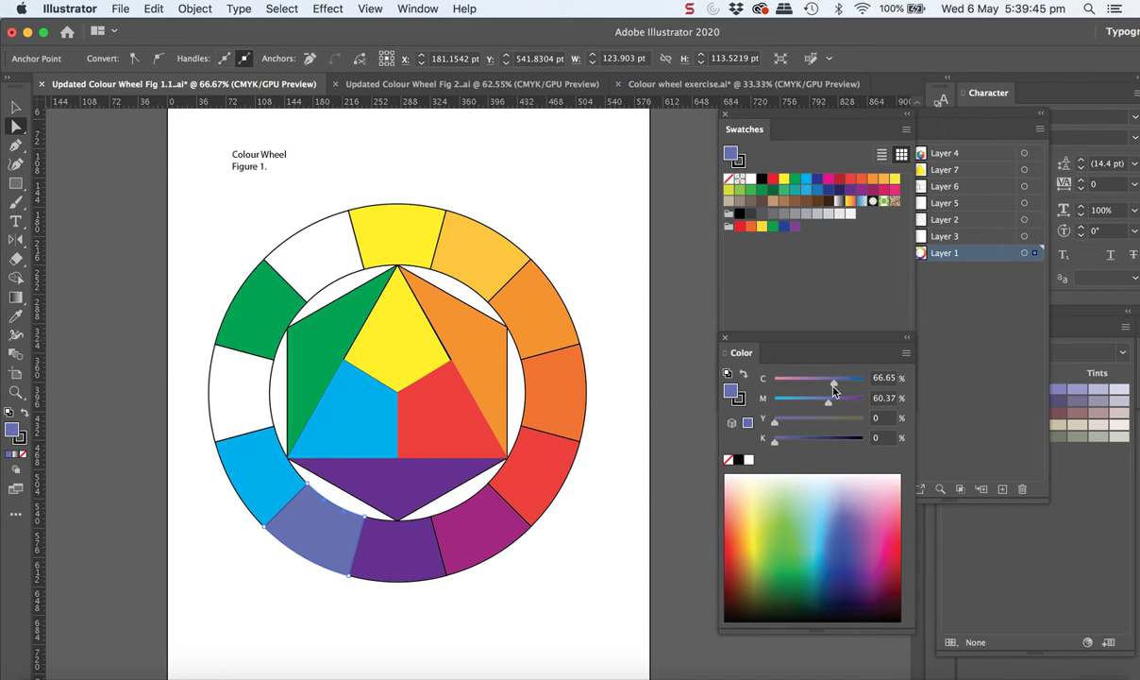
mouse_move(833, 386)
mouse_down()
mouse_move(843, 386)
mouse_move(828, 400)
mouse_move(842, 403)
mouse_up()
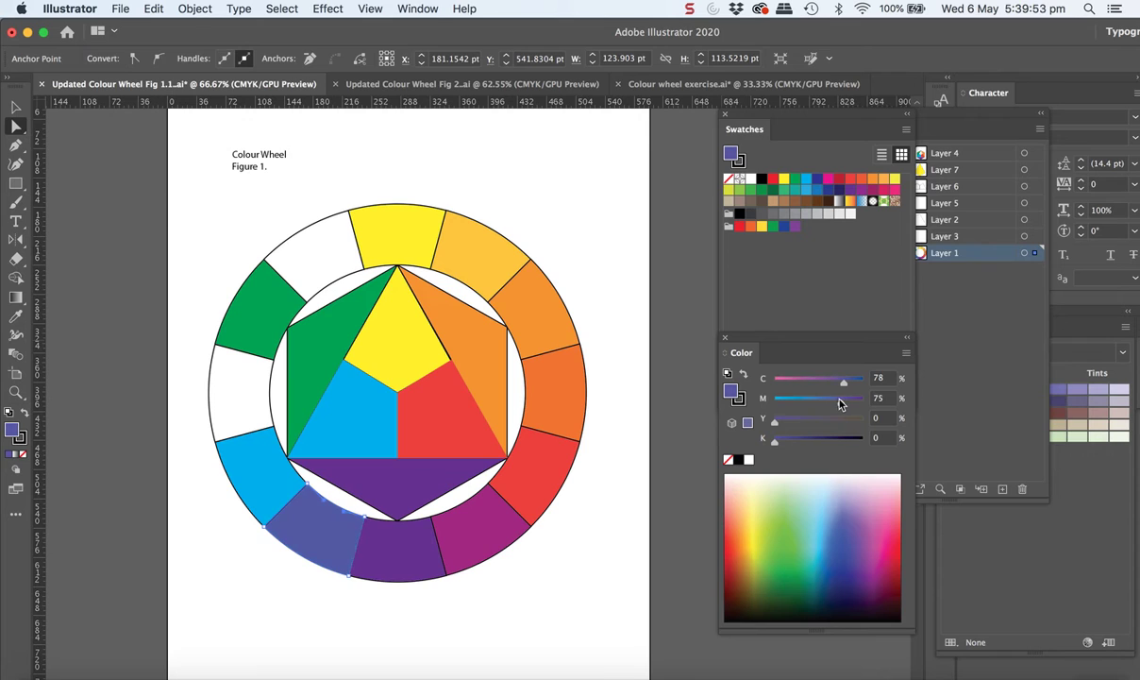
click(907, 352)
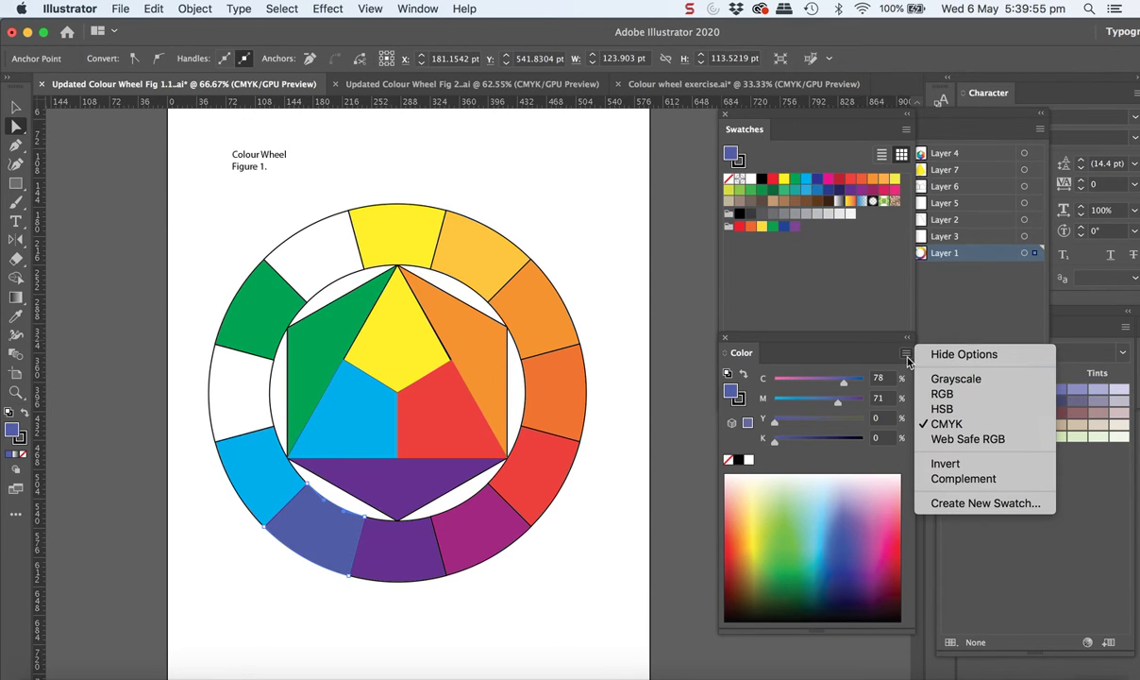
click(926, 395)
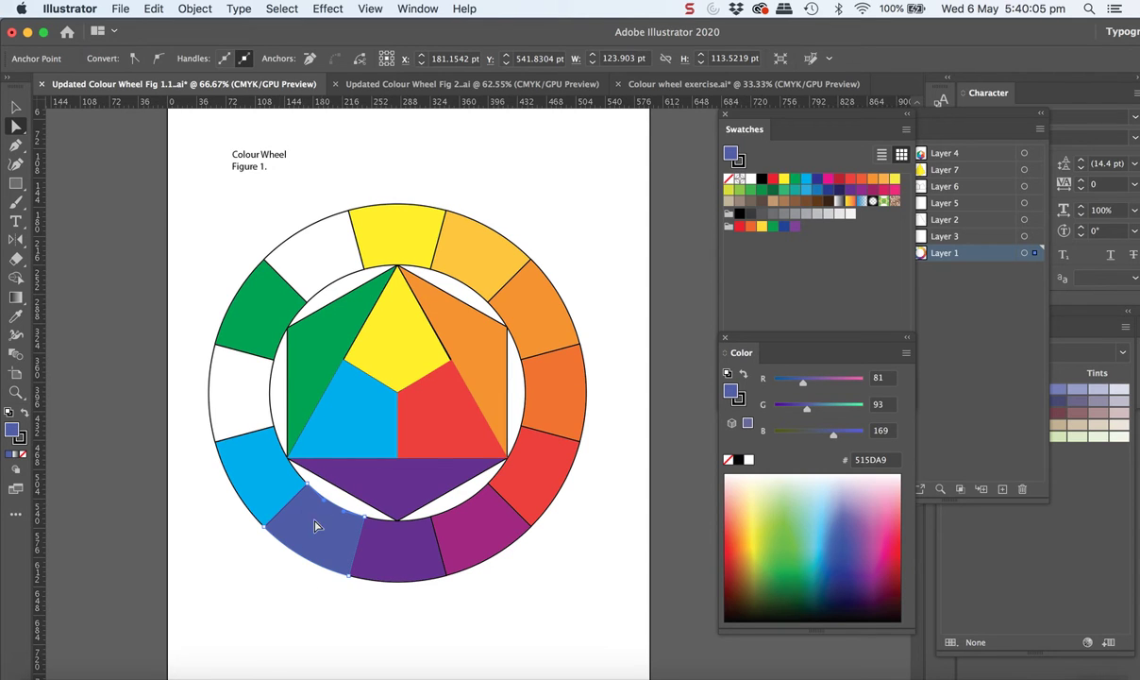
Recolour the outer ring segment between purple and blue to a lighter violet of R 147, G 121, B 255.
click(833, 542)
click(834, 537)
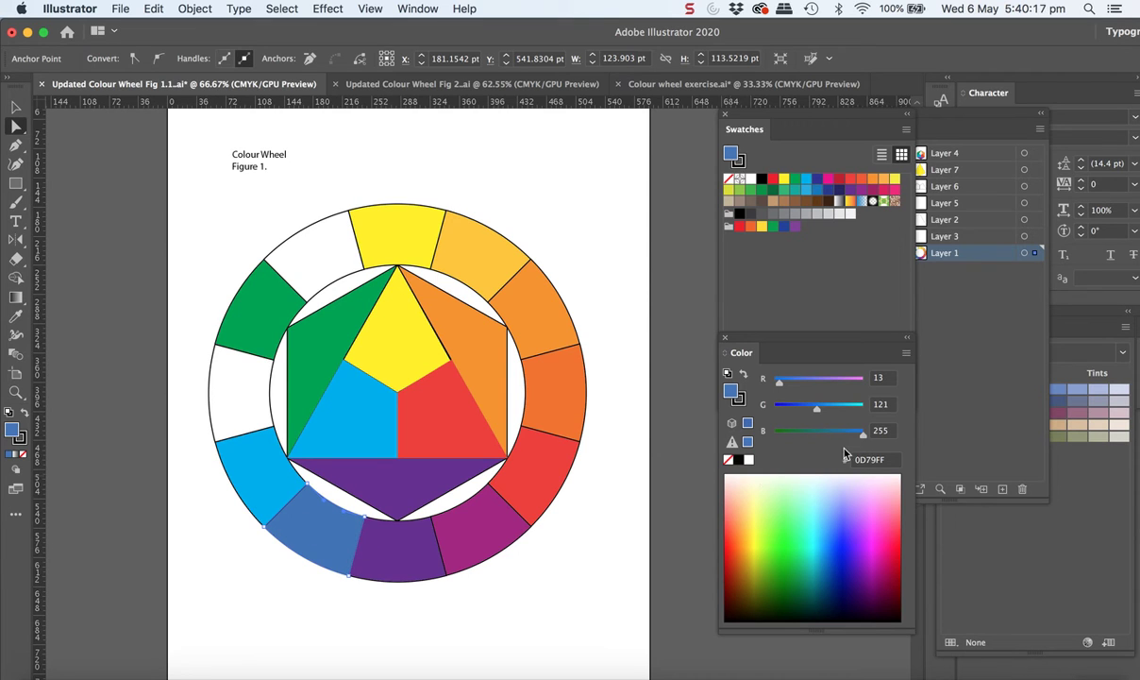
drag(781, 389, 827, 390)
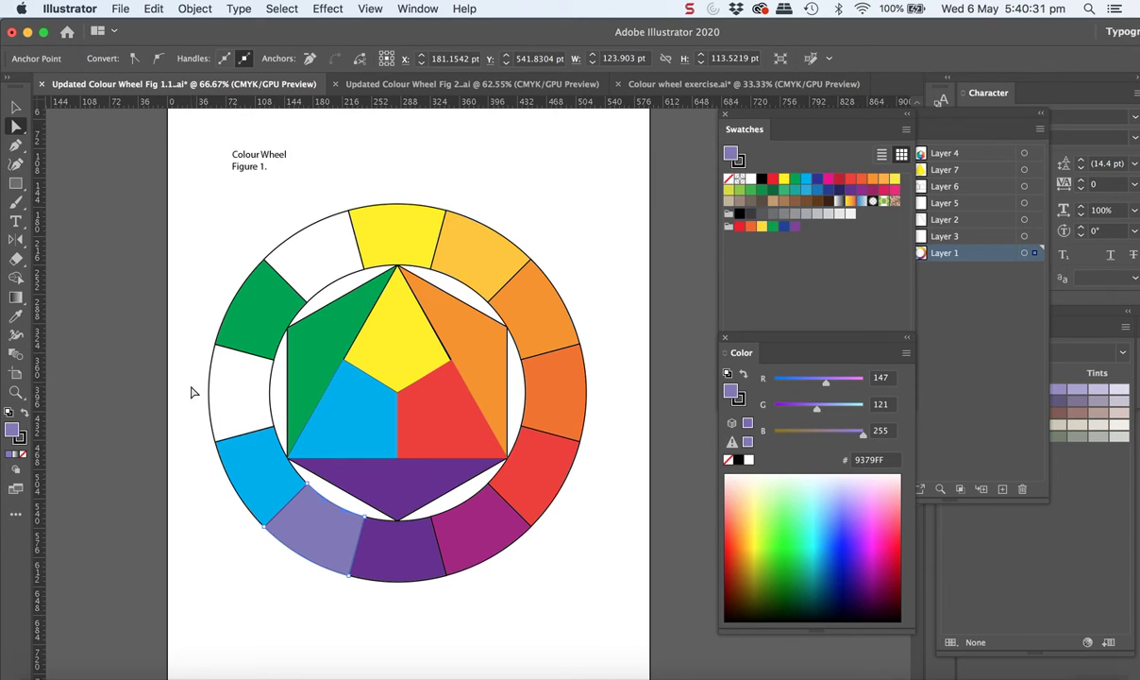
click(271, 382)
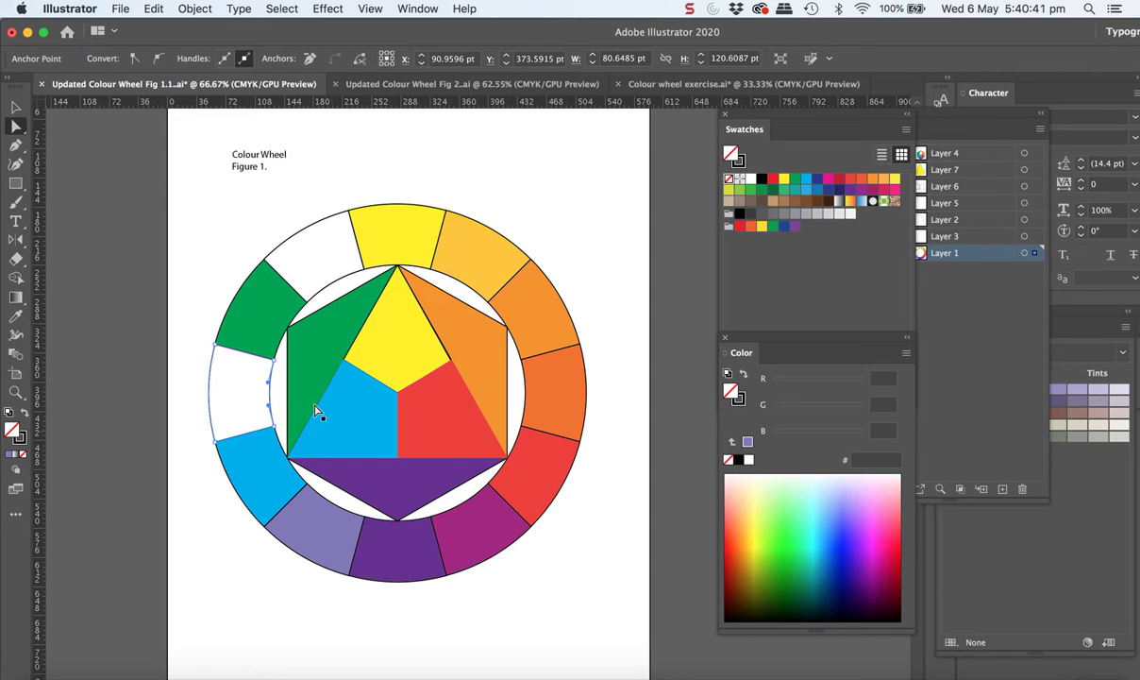
click(326, 440)
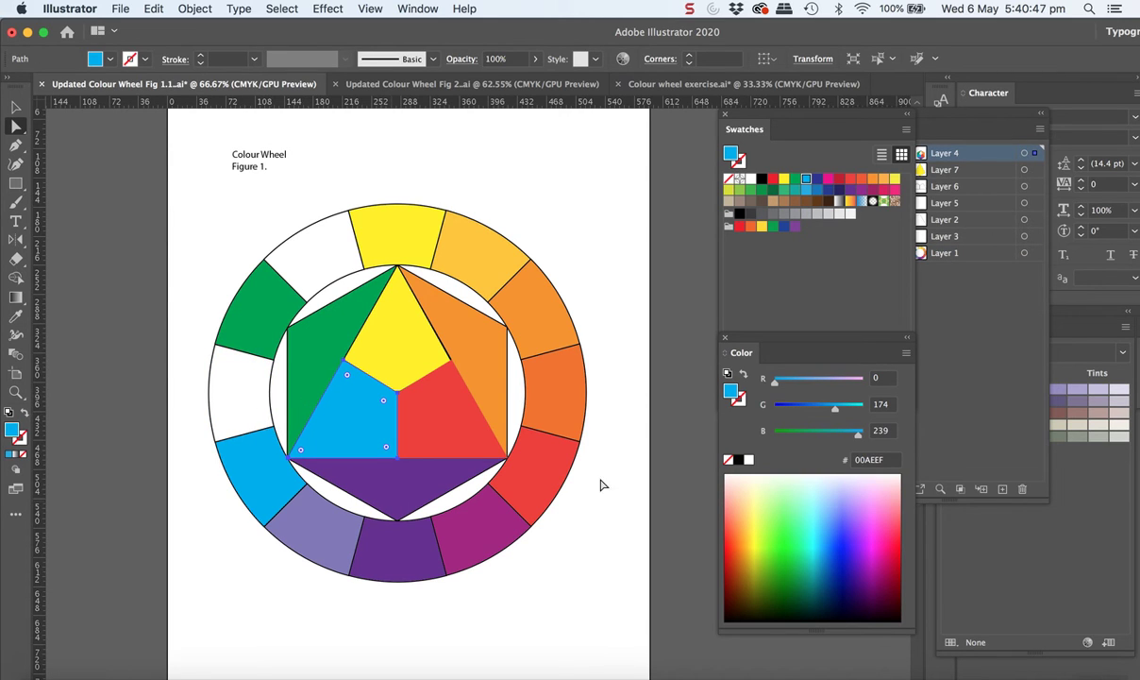
click(814, 550)
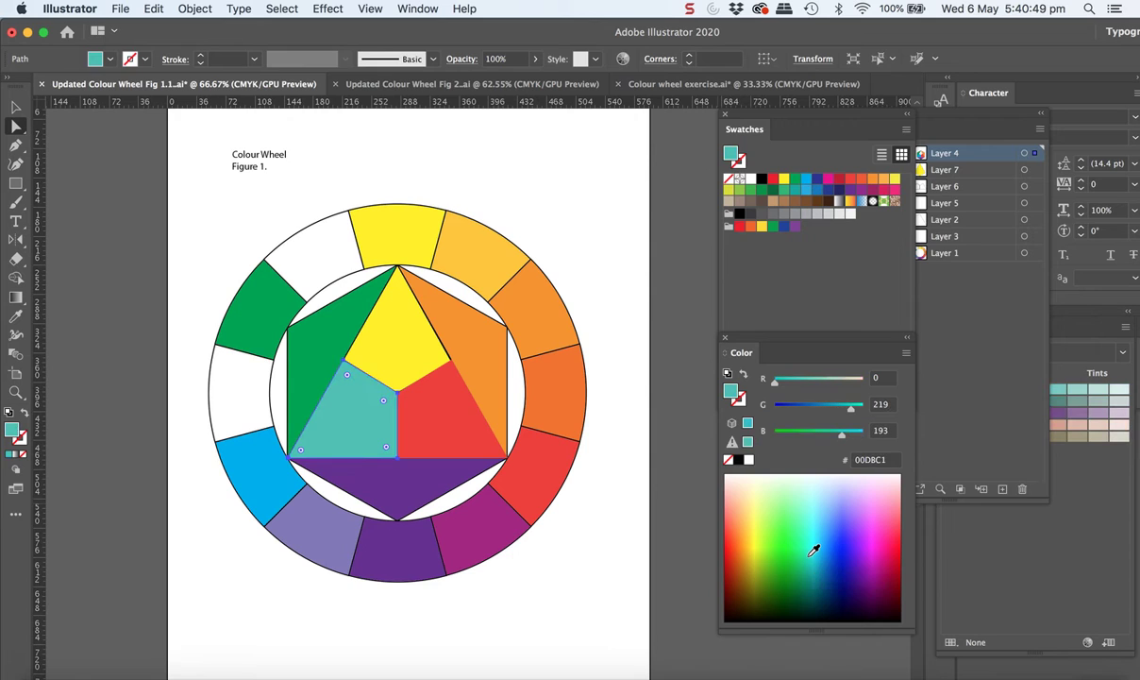
key(super+z)
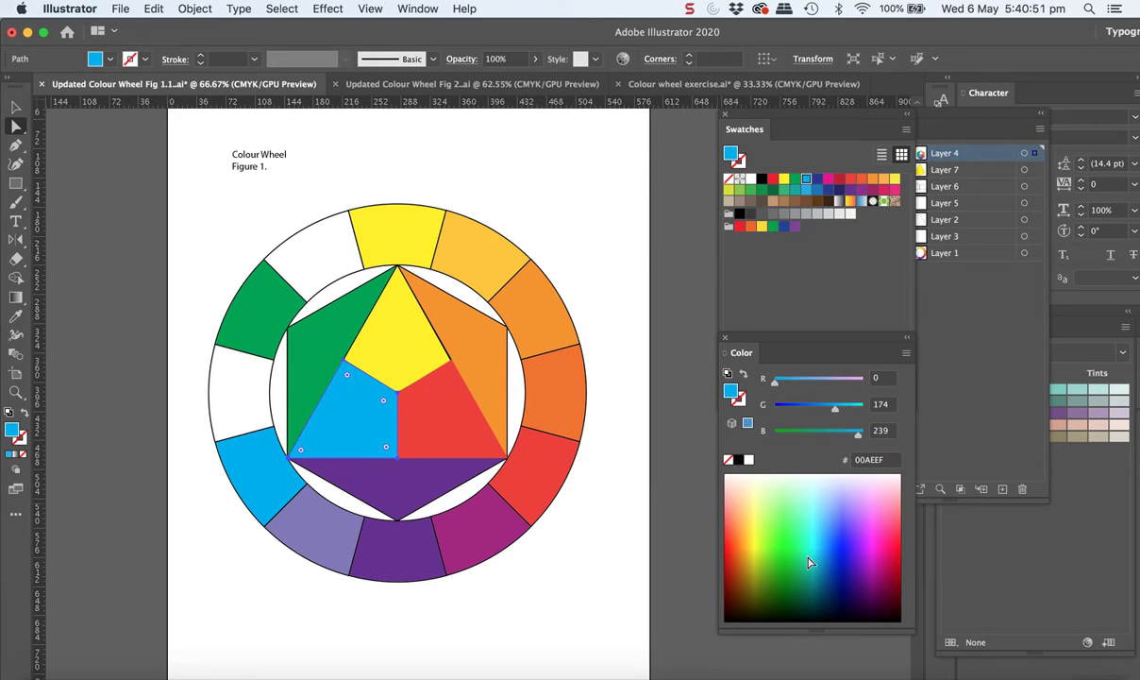
Fill the outer ring segment between blue and green with a blue-green of R 0, G 241, B 172.
click(212, 416)
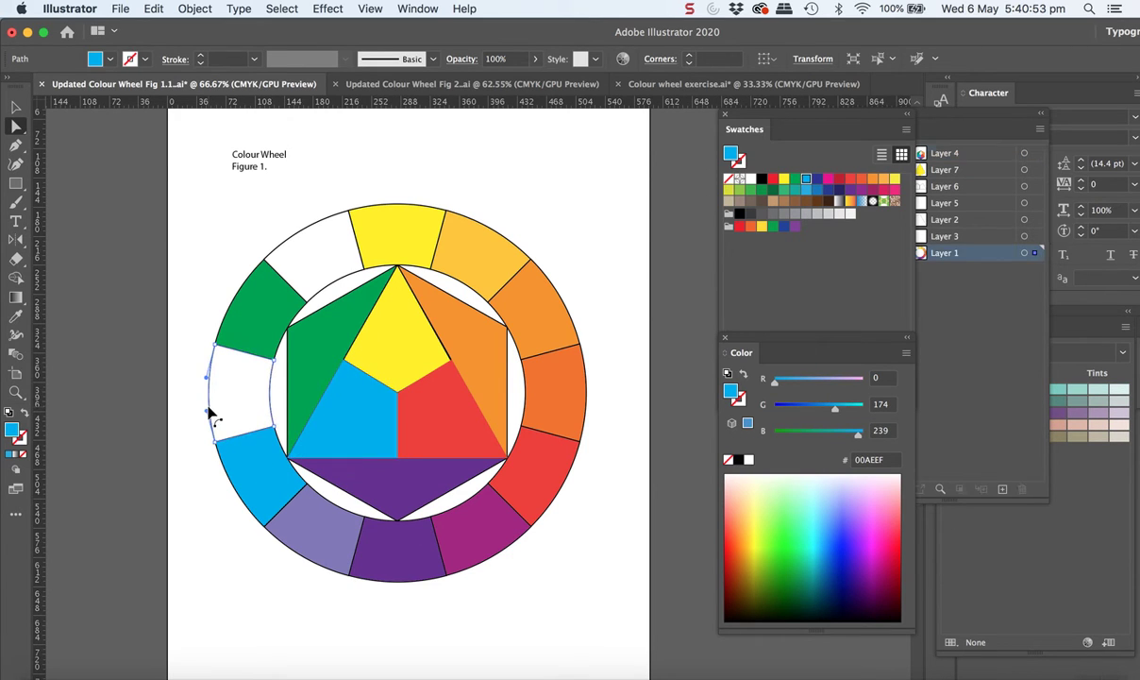
click(815, 546)
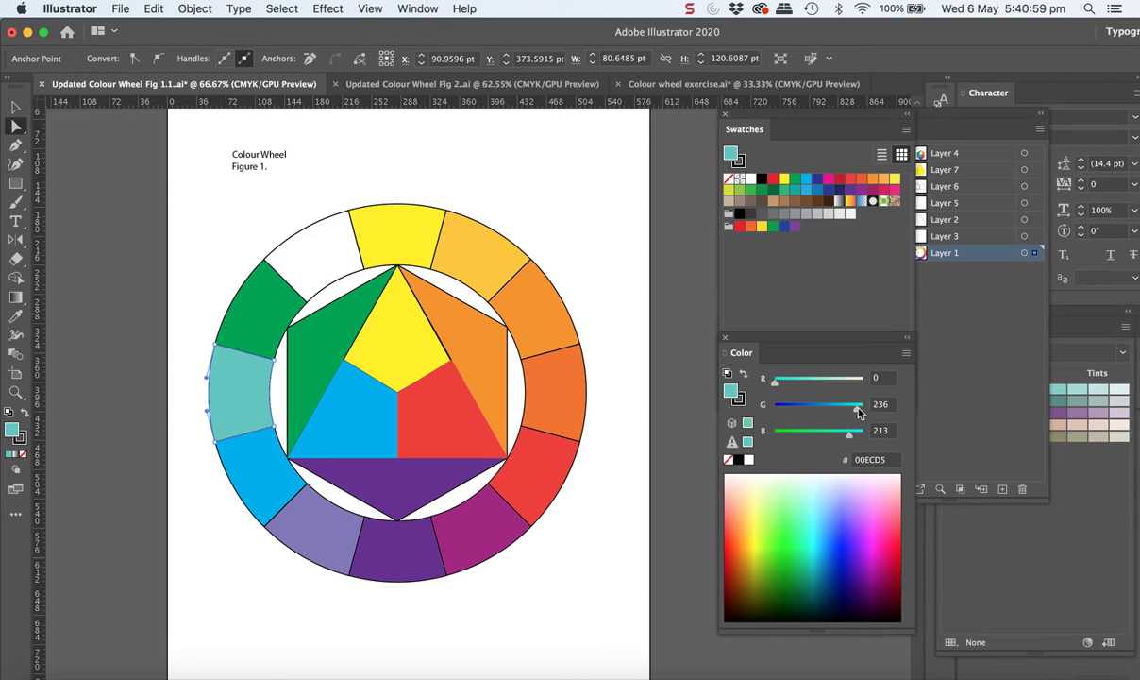
drag(860, 410, 828, 433)
click(846, 432)
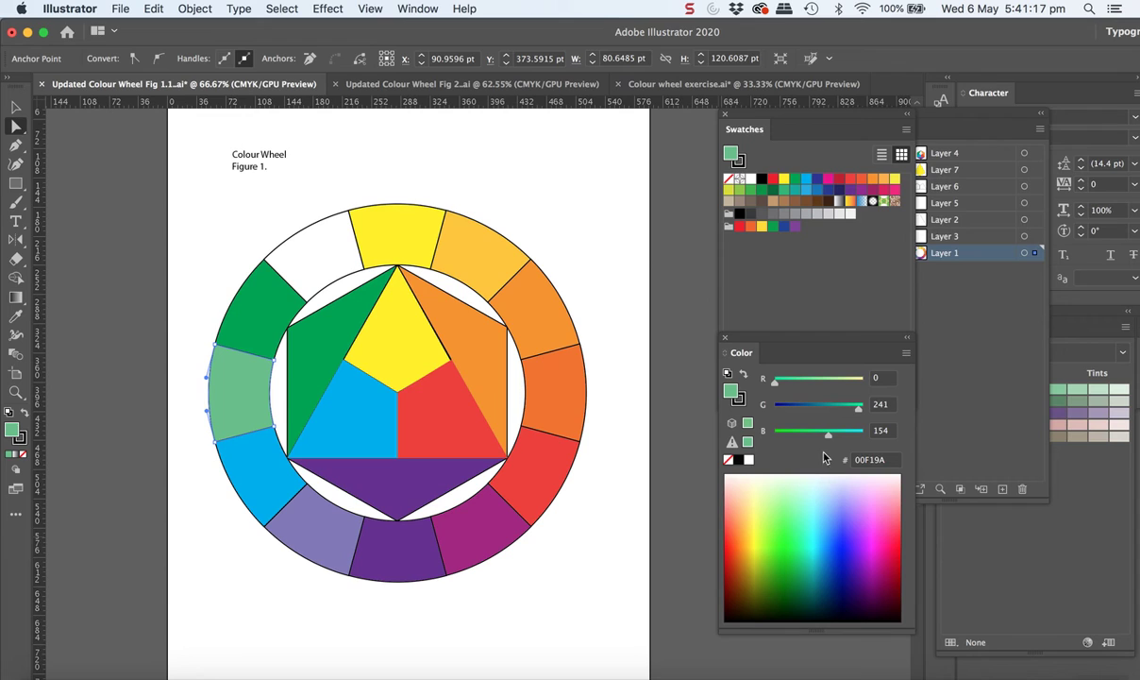
mouse_move(828, 438)
mouse_down()
mouse_move(872, 440)
mouse_move(837, 437)
mouse_up()
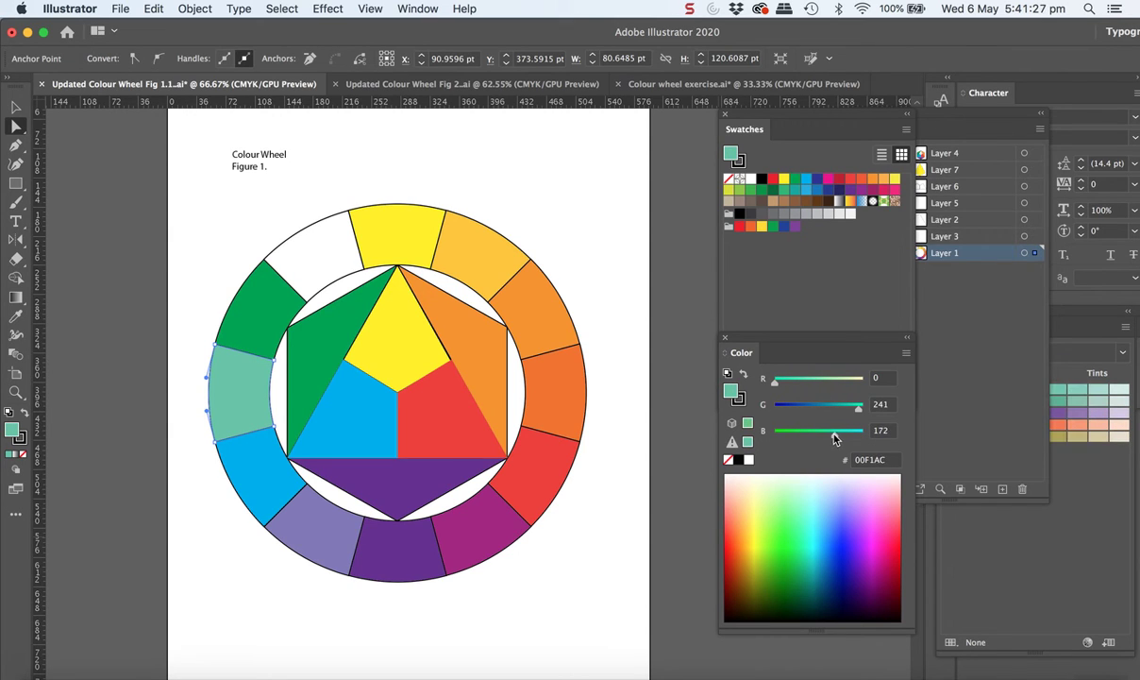
Fill the outer ring segment between green and yellow with a yellow-green of R 175, G 255, B 29.
click(304, 238)
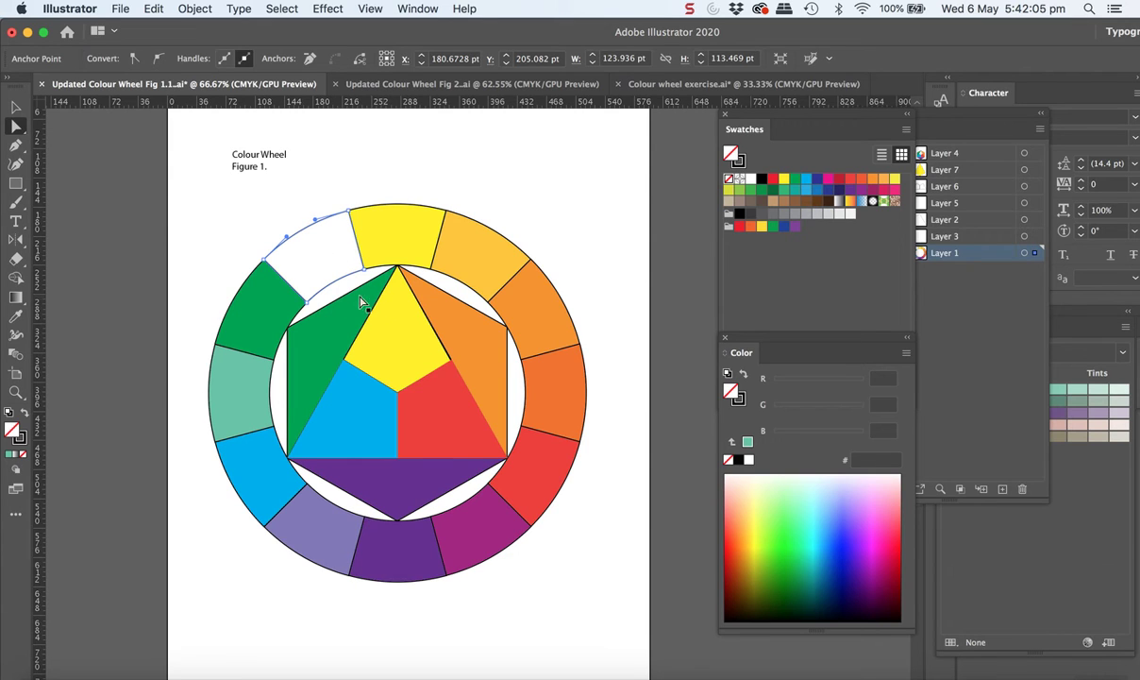
click(769, 524)
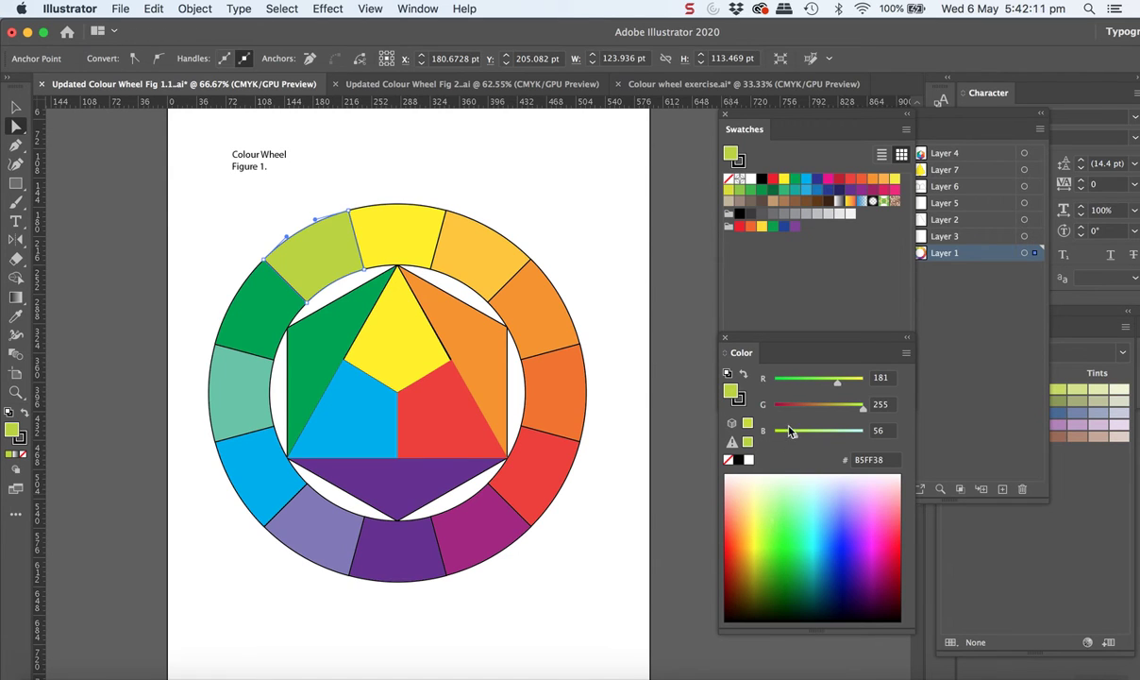
click(842, 383)
drag(843, 386, 835, 384)
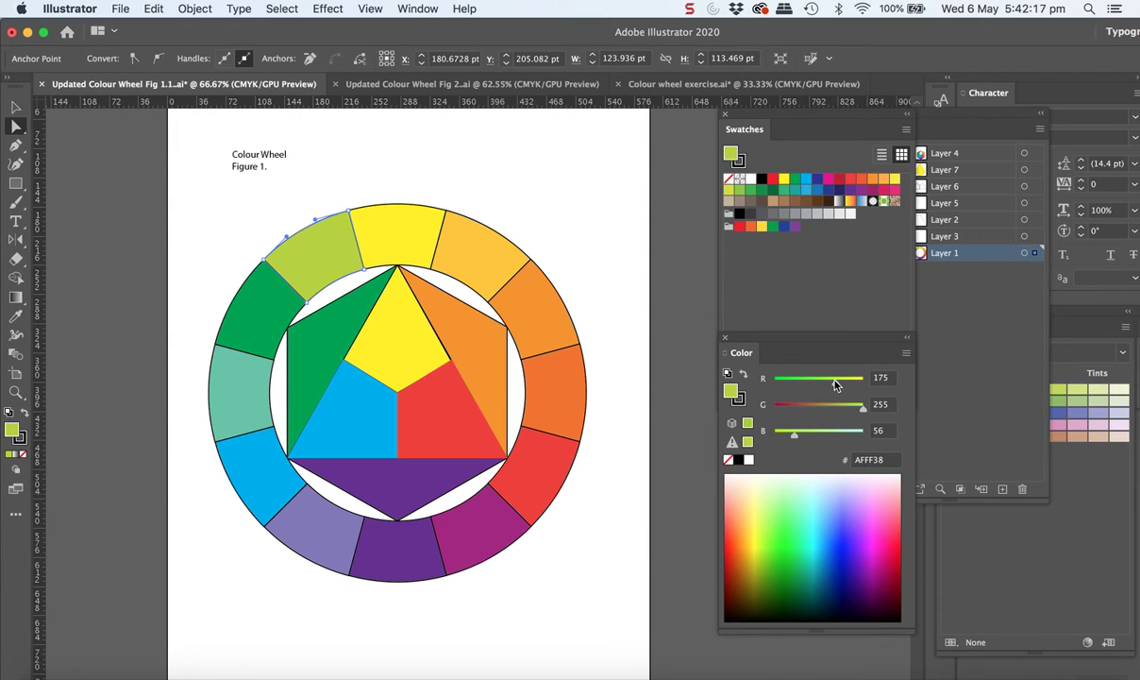
drag(795, 438, 787, 437)
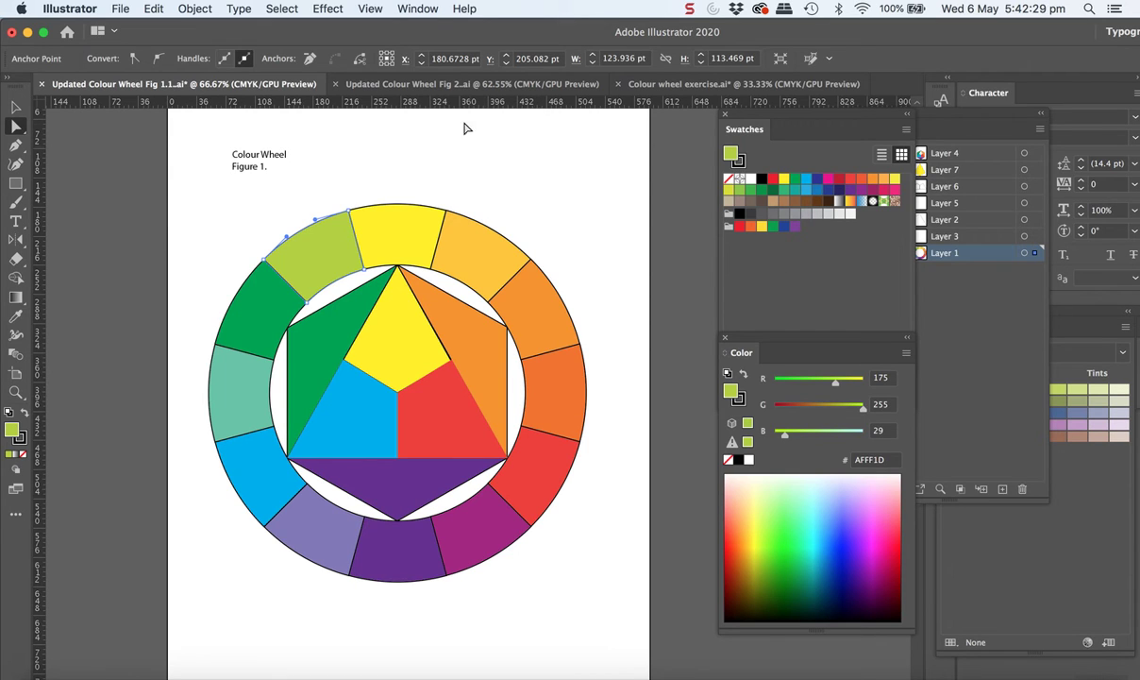
Switch to the Colour Wheel Fig 2 document and fill the topmost outer ring segment with the yellow swatch, FFF200.
click(458, 86)
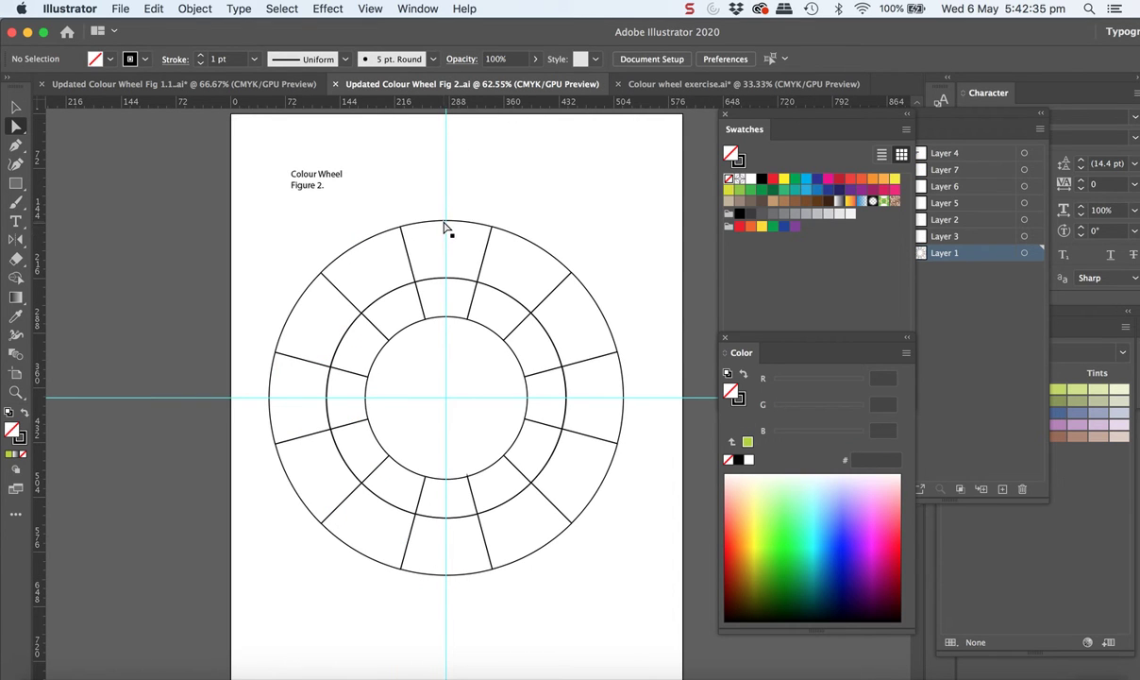
click(447, 230)
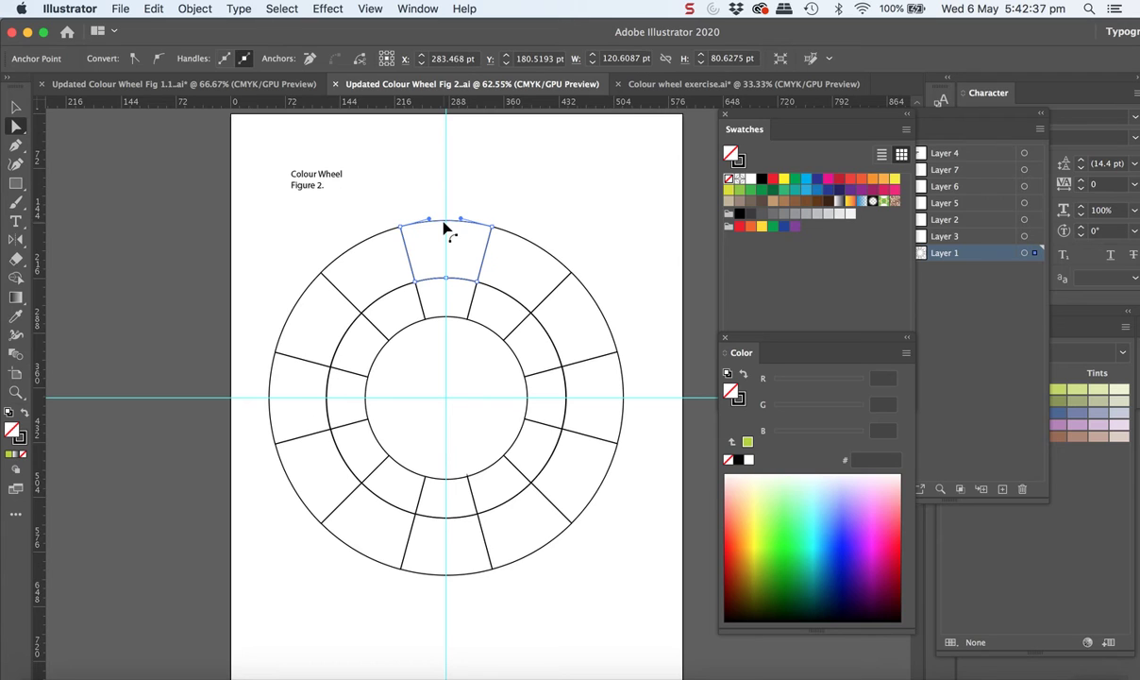
click(783, 180)
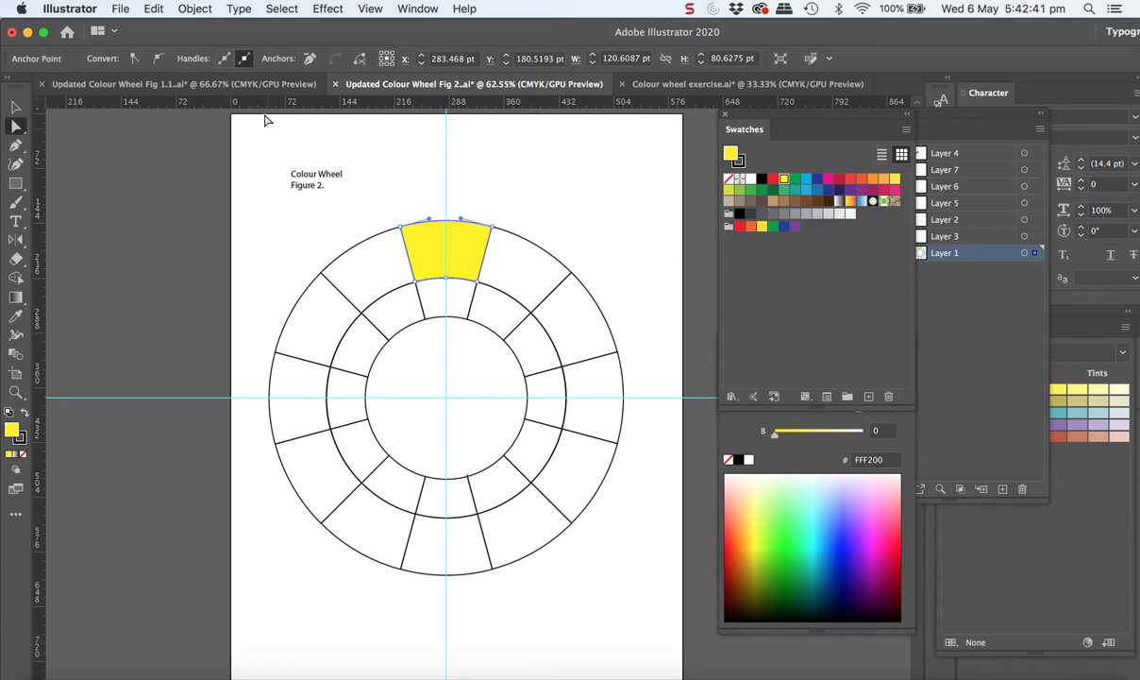
Return to the Fig 1.1 document and sample the blue-green segment's fill onto the selected yellow-green segment with the Eyedropper.
click(241, 85)
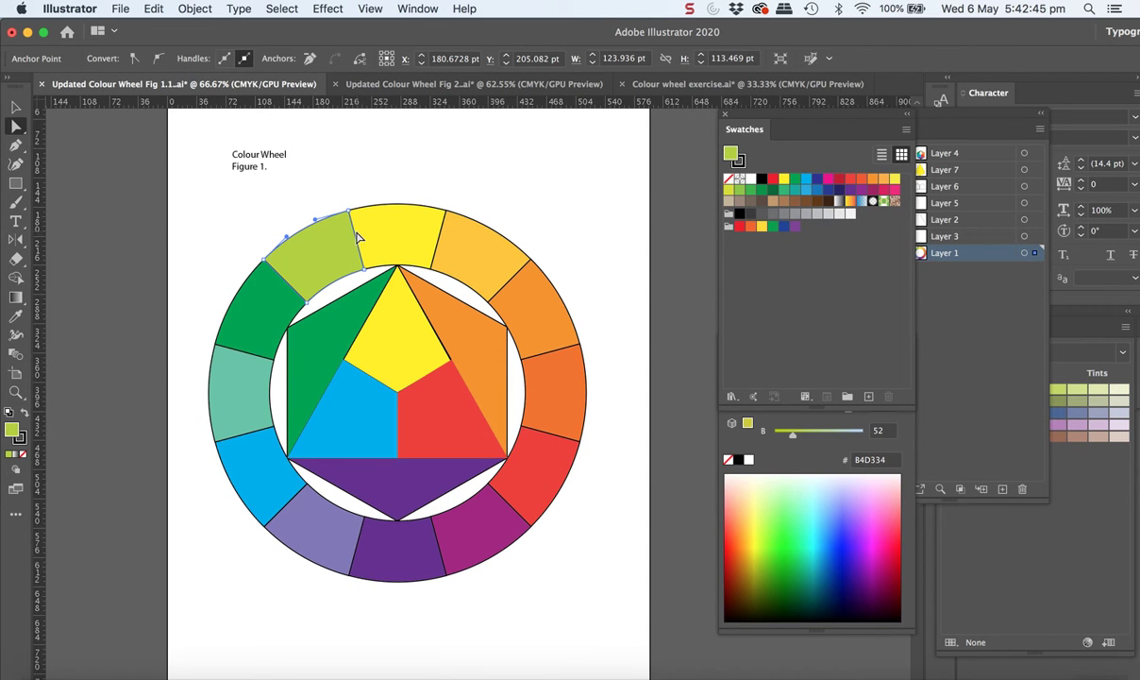
click(16, 315)
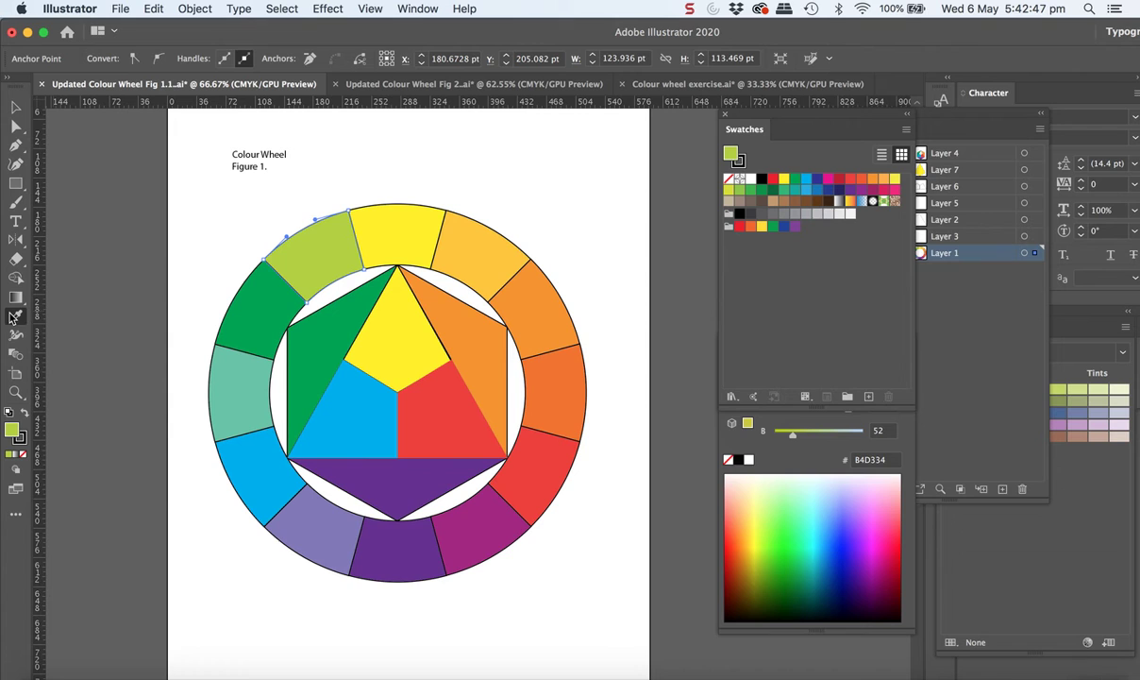
click(244, 361)
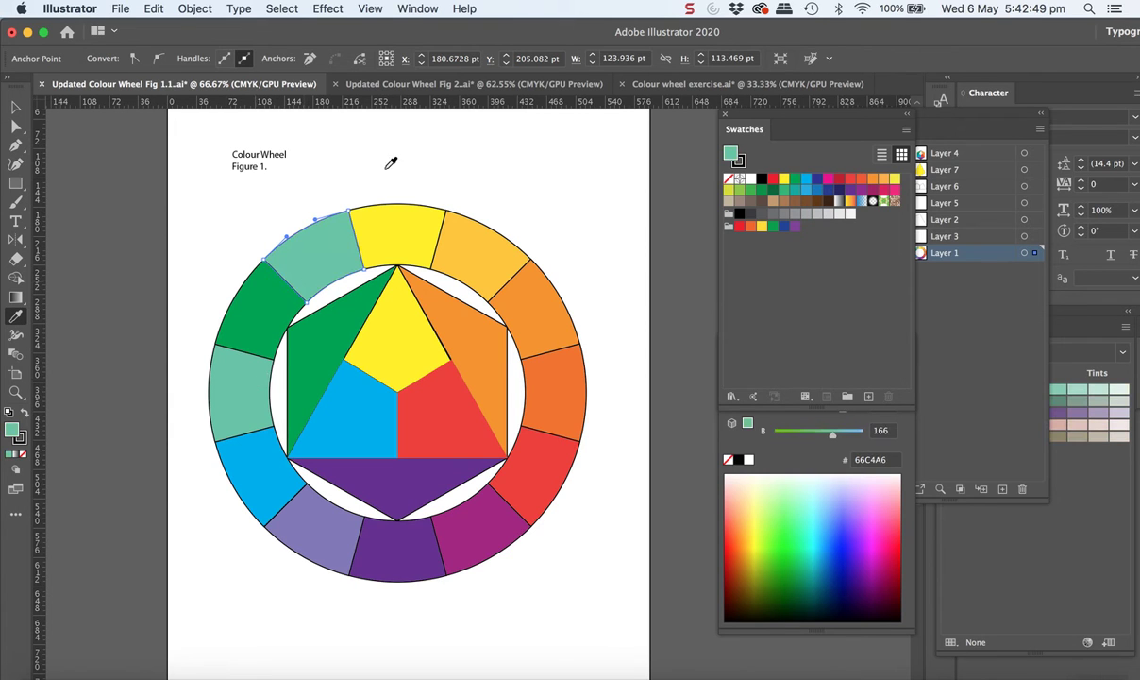
In the Fig 2 document, fill the inner ring segment directly beneath the yellow one with a darker yellow shade from the Color Guide.
click(411, 85)
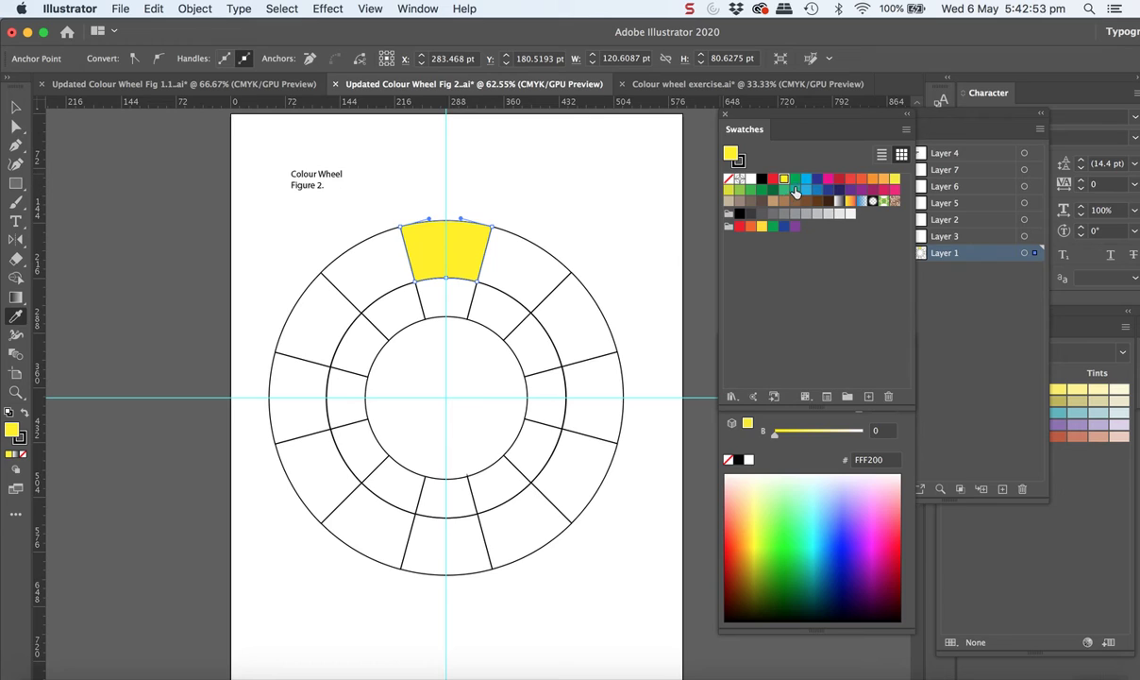
click(15, 109)
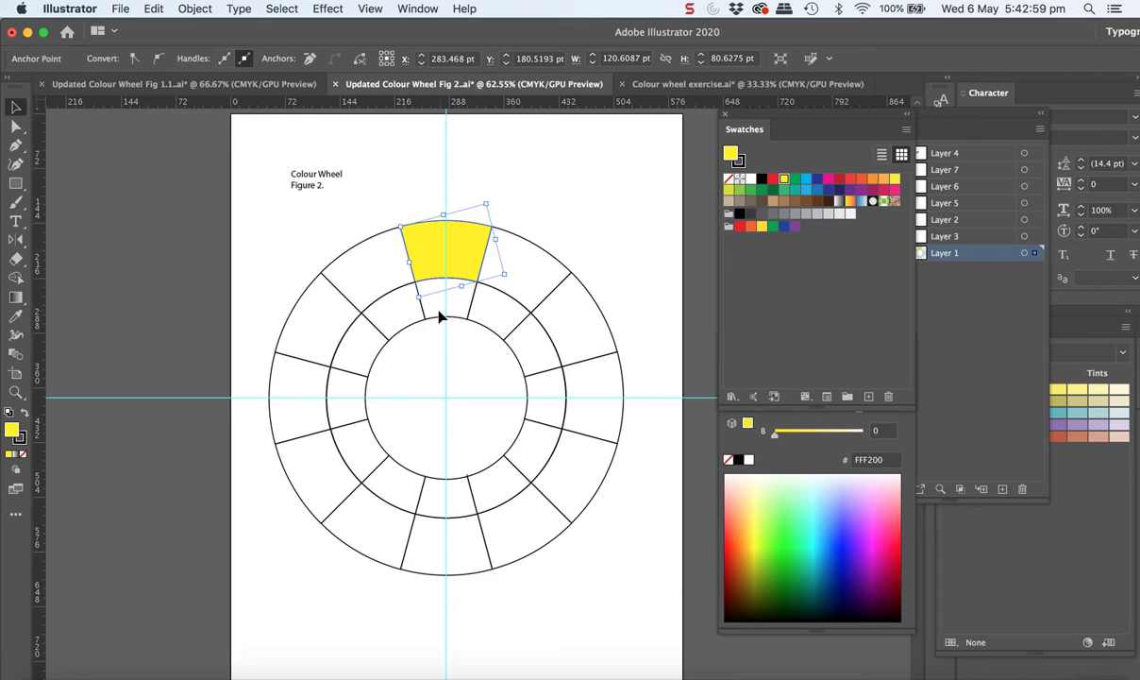
click(415, 296)
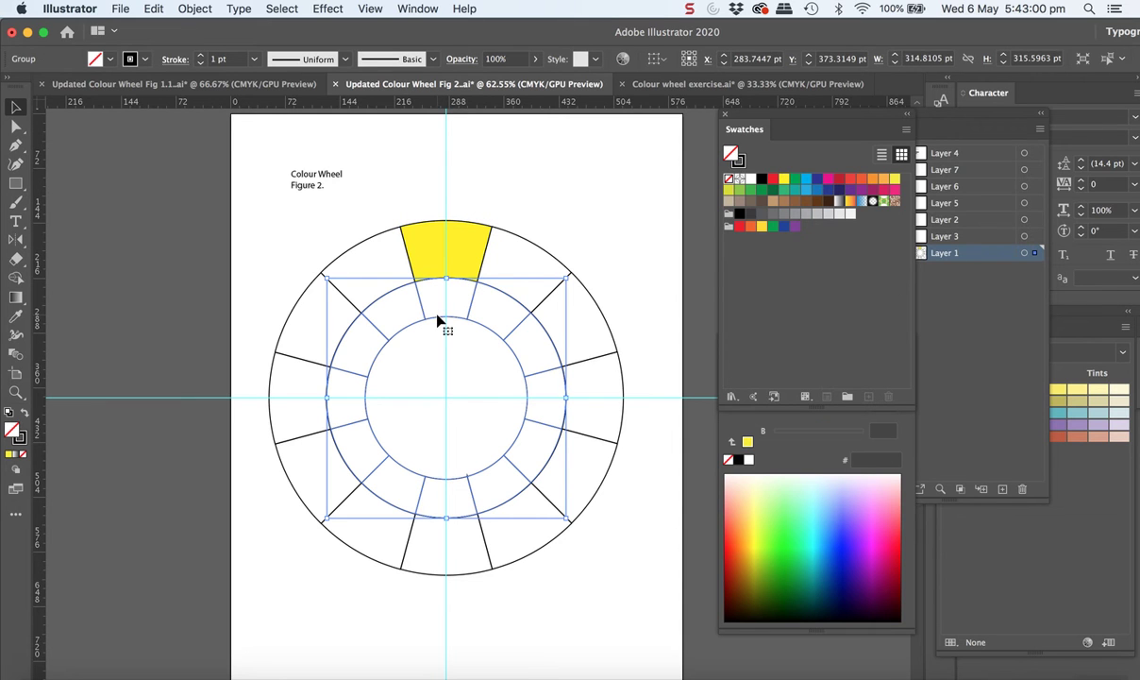
click(16, 127)
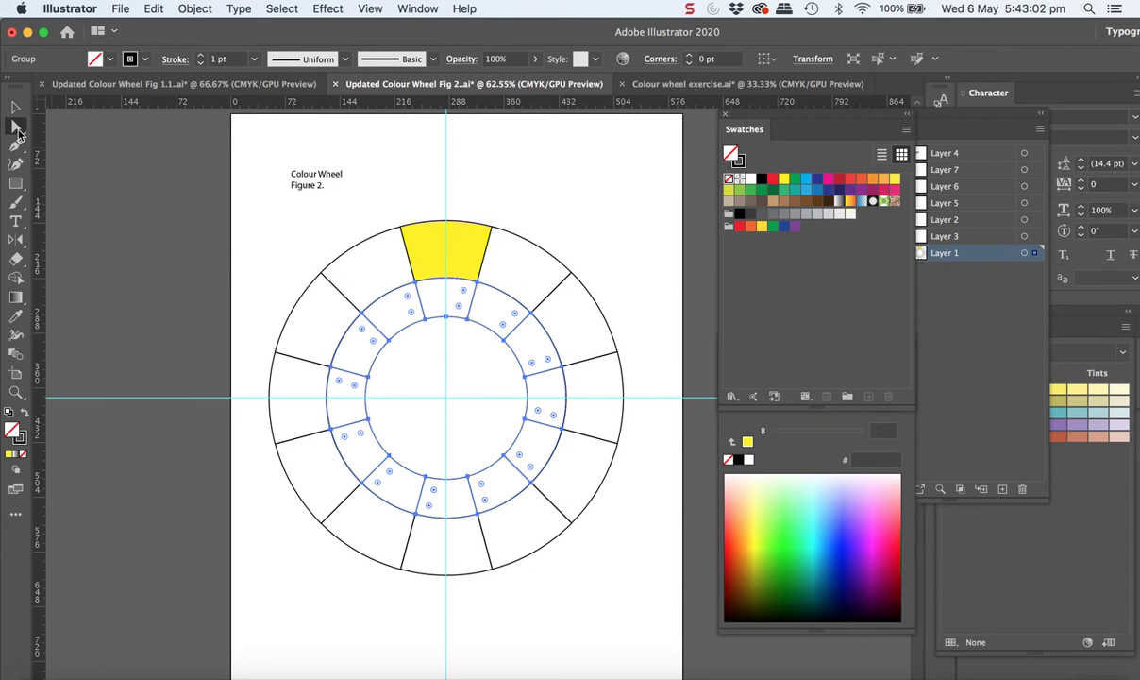
click(446, 349)
click(446, 321)
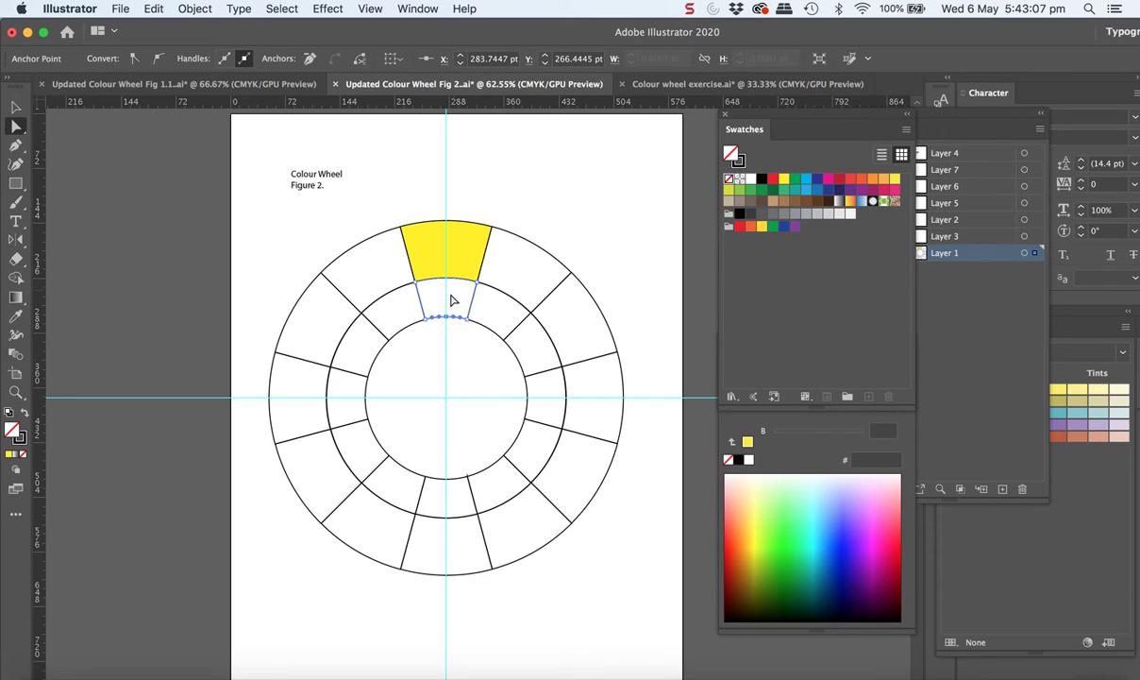
click(922, 305)
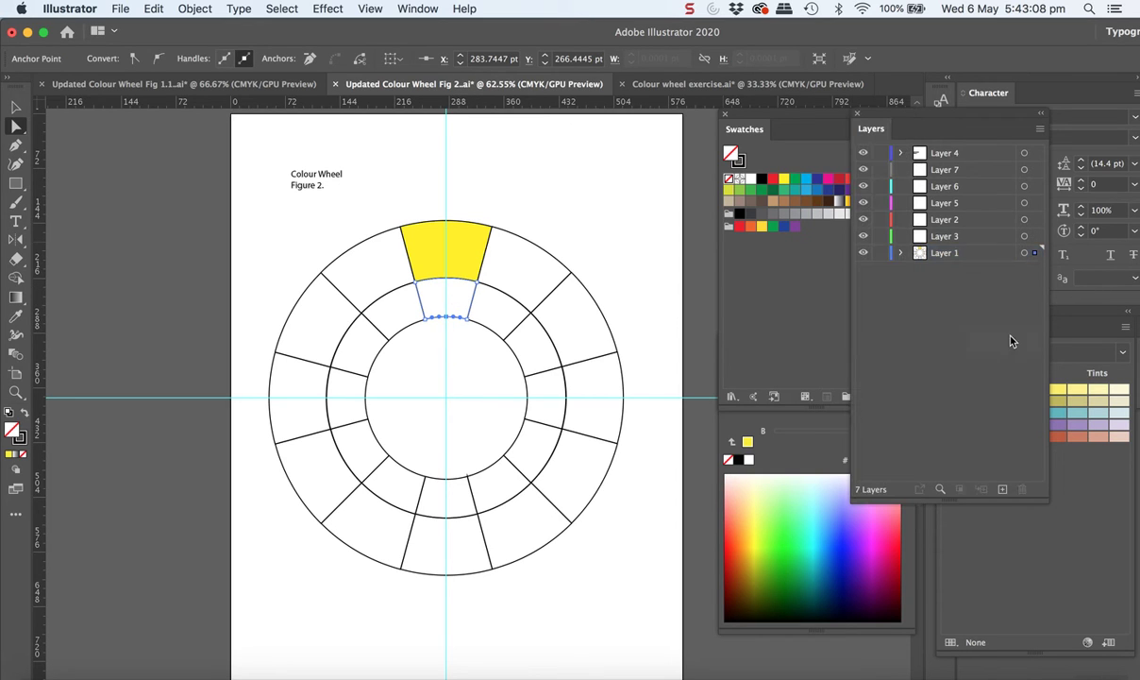
click(1081, 355)
drag(985, 318, 914, 294)
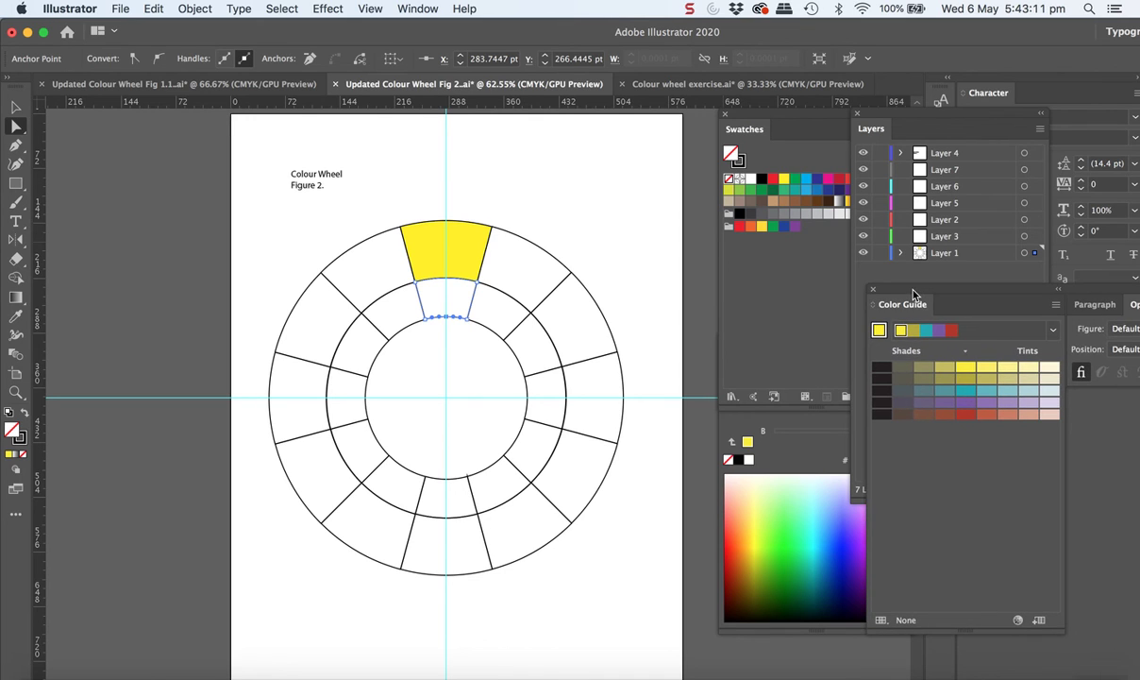
click(946, 368)
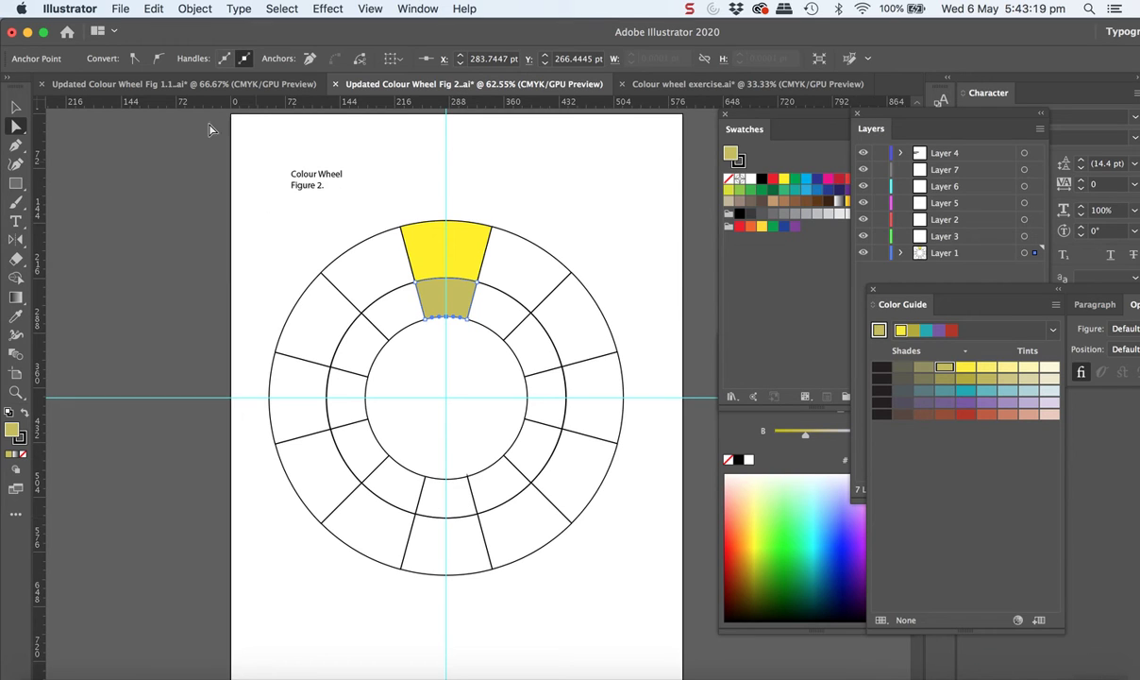
In the Fig 1.1 document, recolour the outer ring segment between green and yellow with the light green swatch.
click(188, 84)
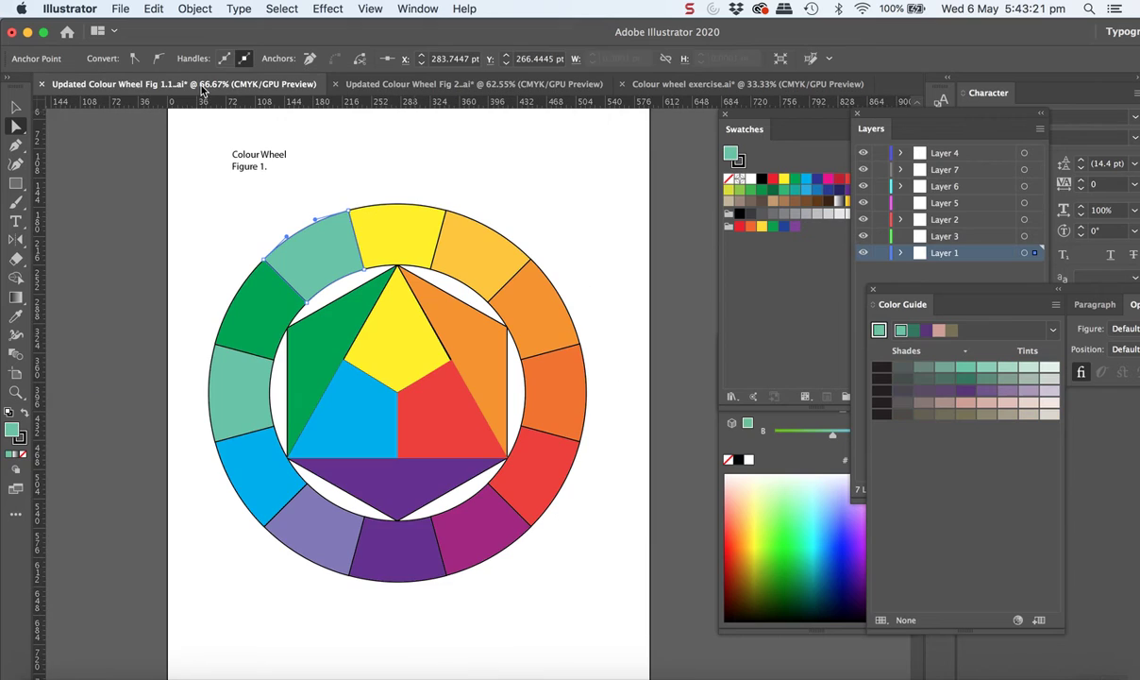
click(17, 317)
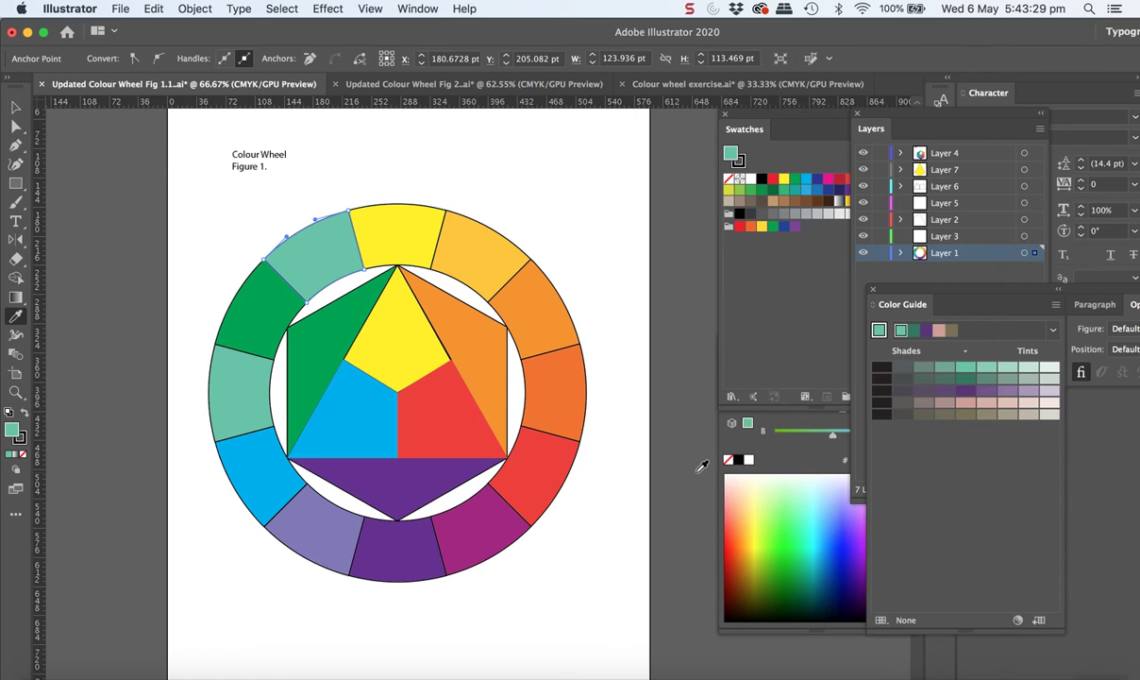
click(742, 189)
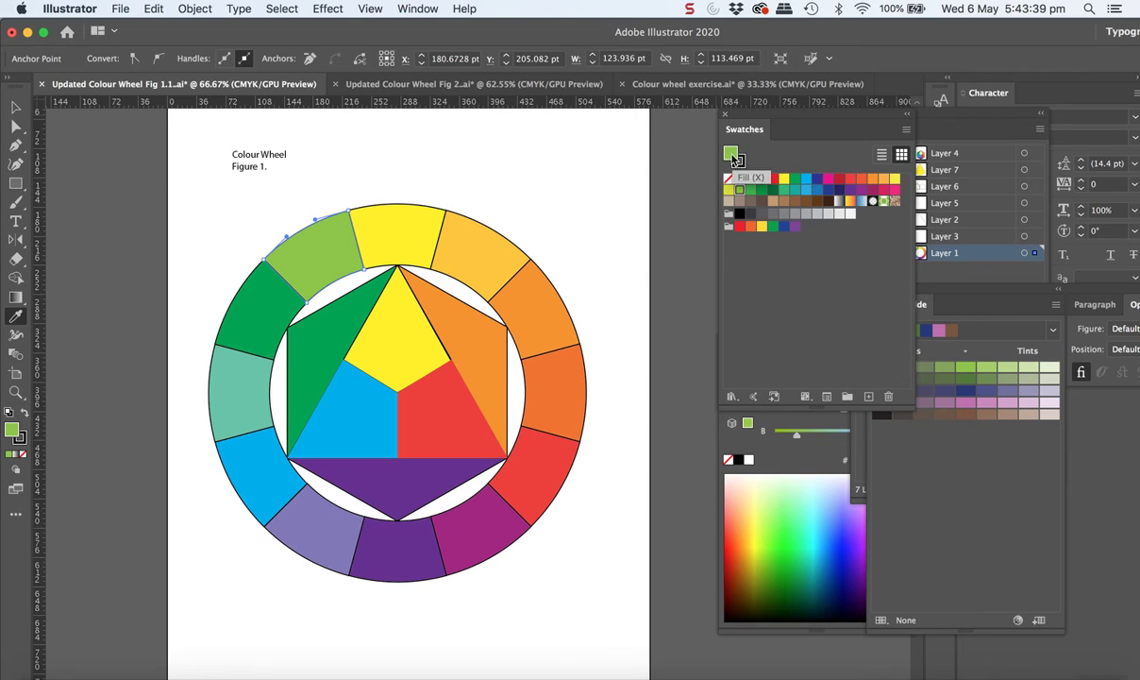
Save the light green fill of the selected segment as a new swatch.
click(908, 132)
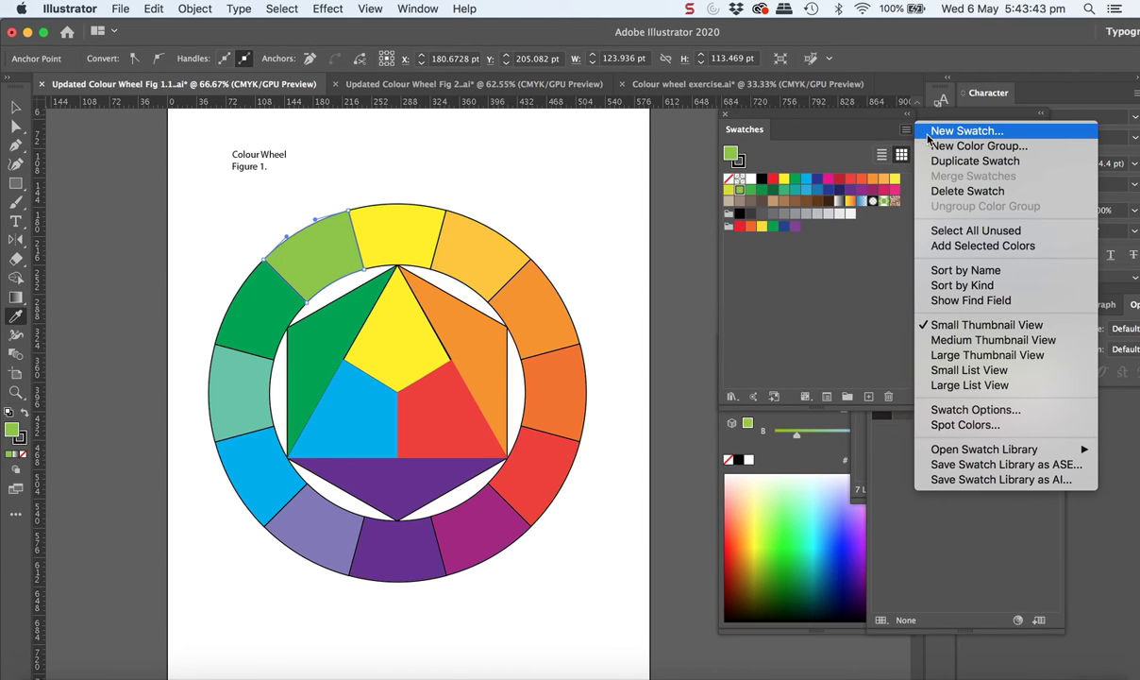
click(931, 134)
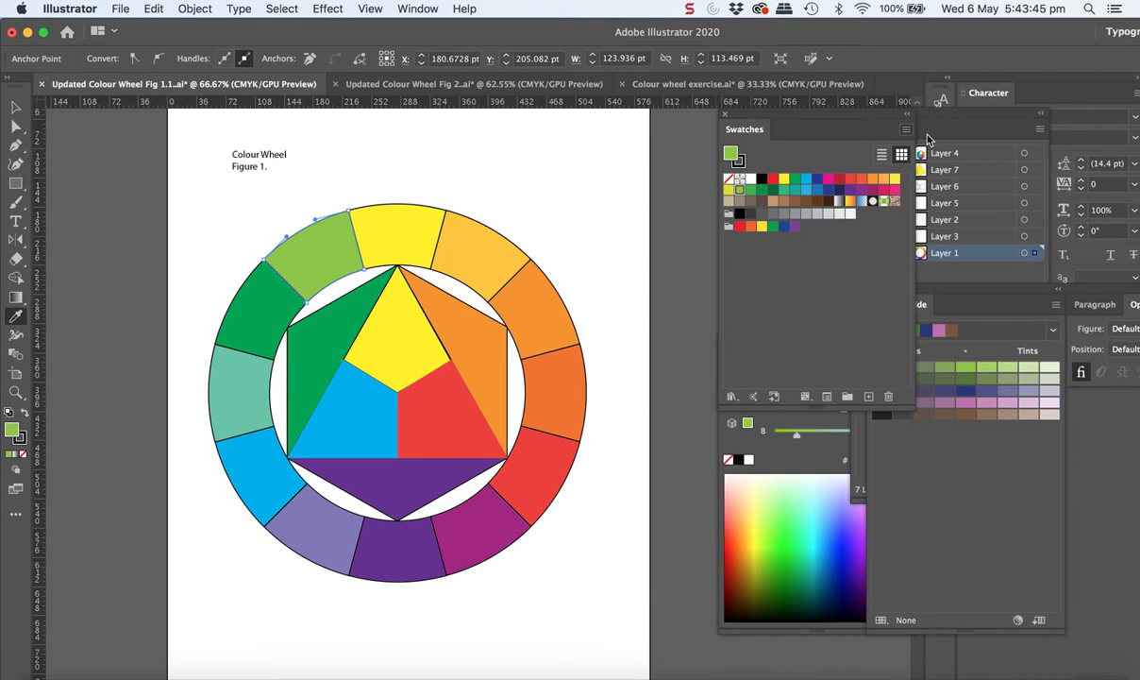
click(678, 516)
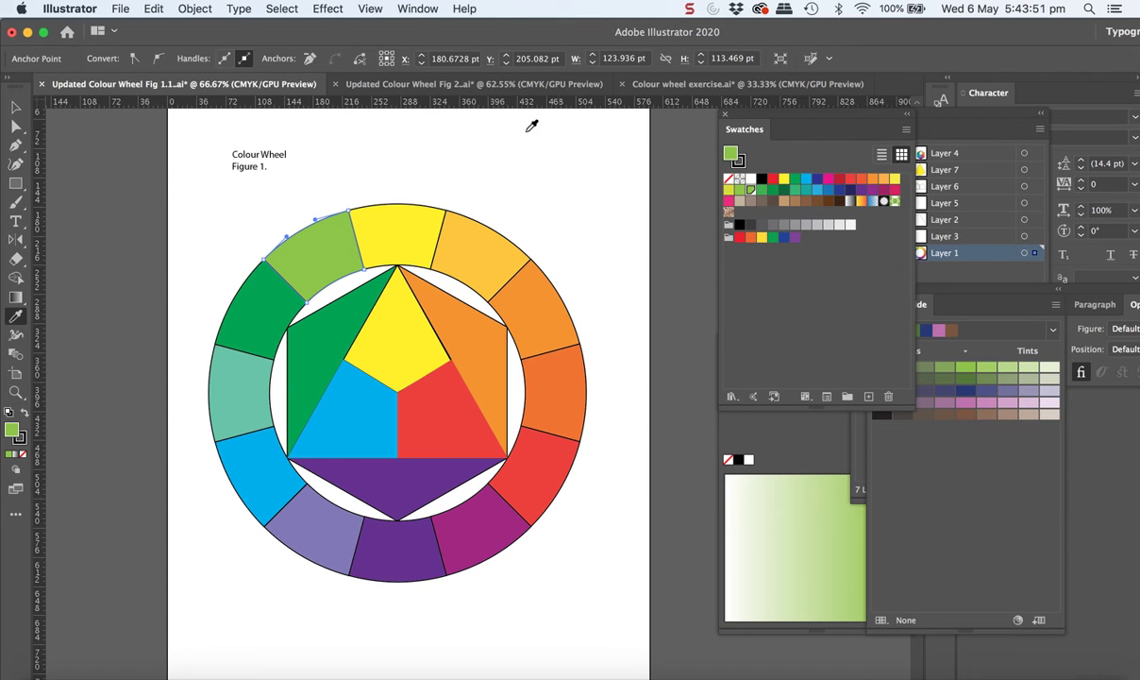
click(465, 84)
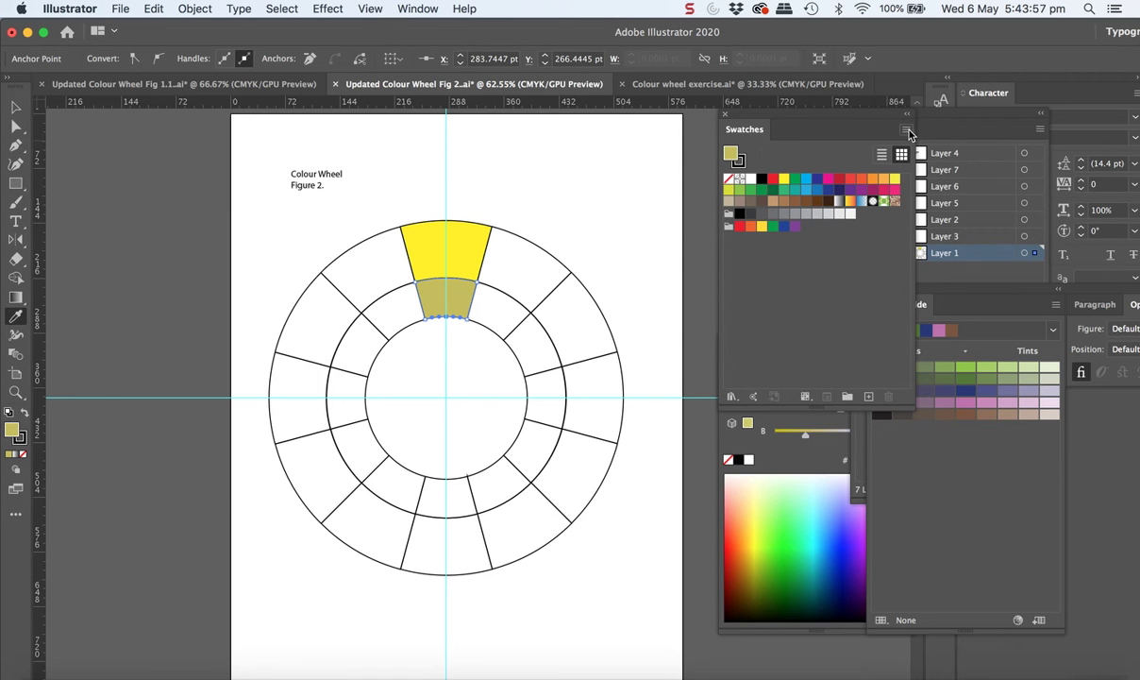
click(907, 131)
click(933, 130)
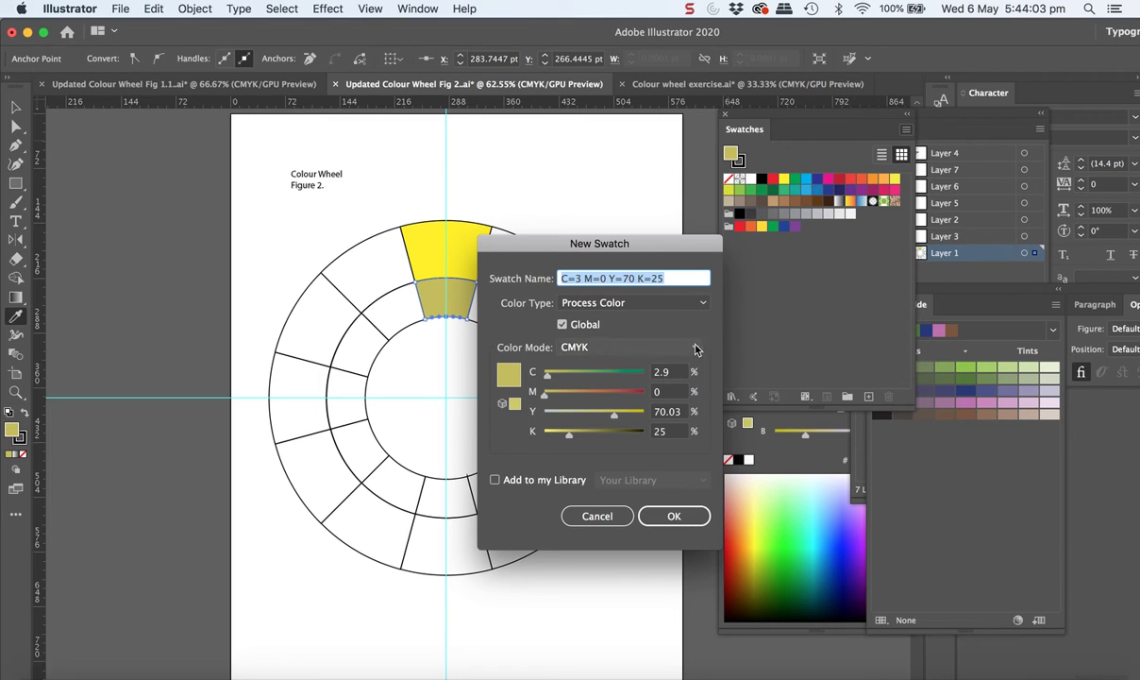
click(695, 349)
click(634, 381)
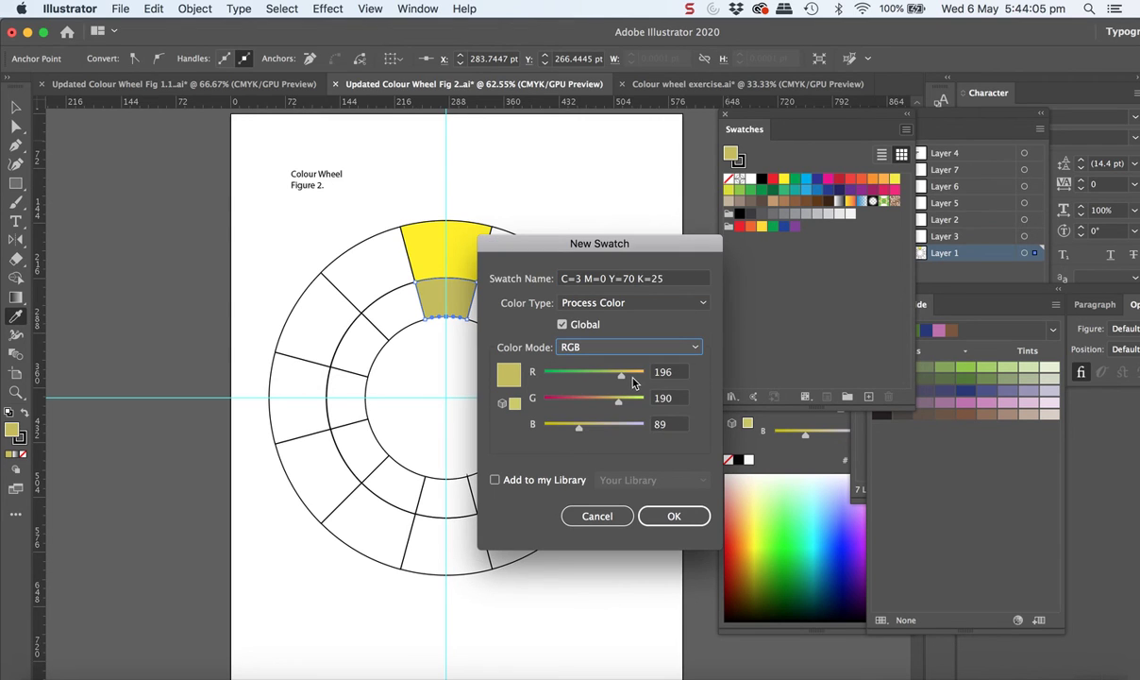
click(596, 516)
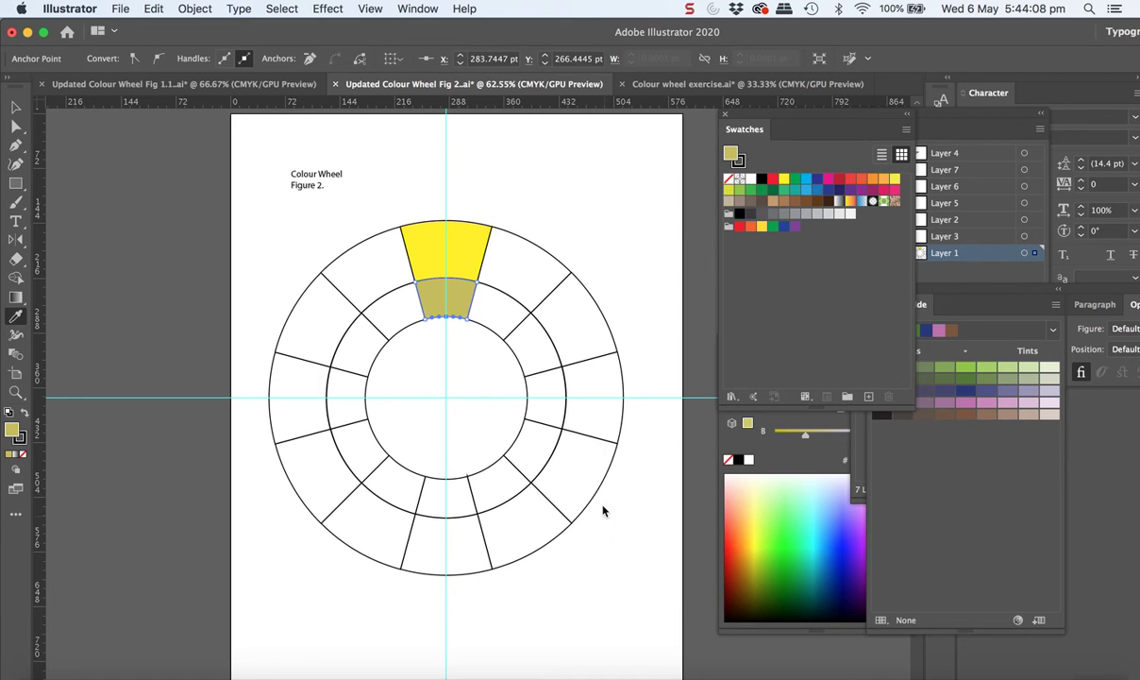
In the Fig 1.1 document, save the selected segment's light green as a new process color swatch in RGB mode and add it to the library.
click(184, 81)
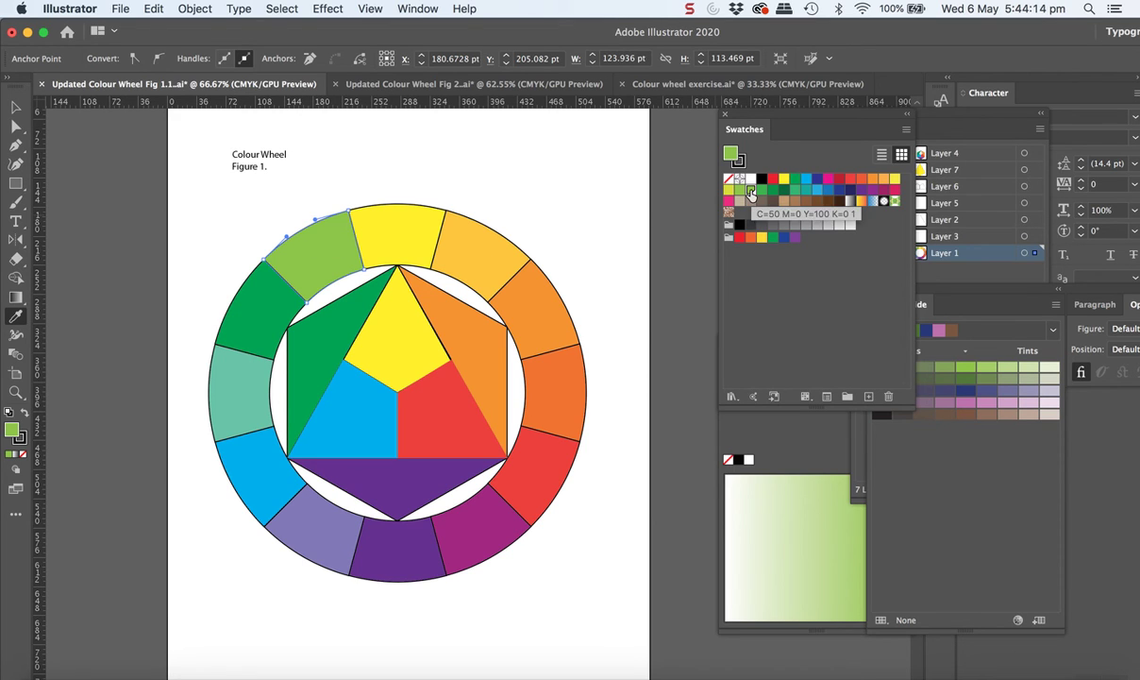
click(907, 130)
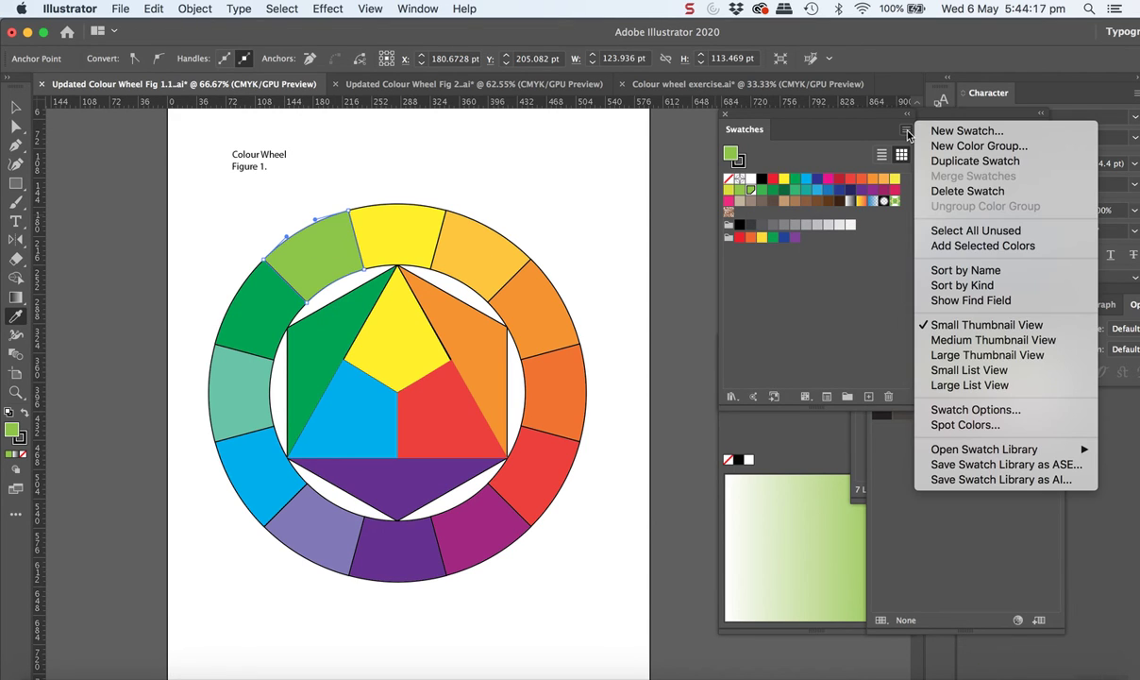
click(939, 131)
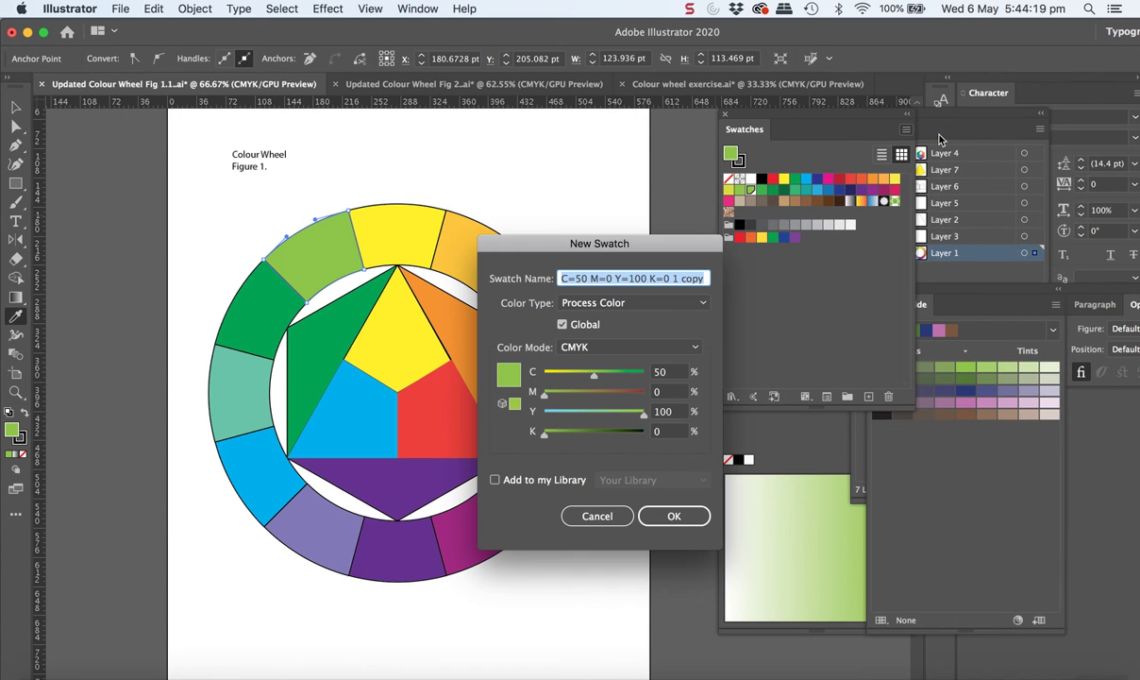
click(701, 302)
click(655, 323)
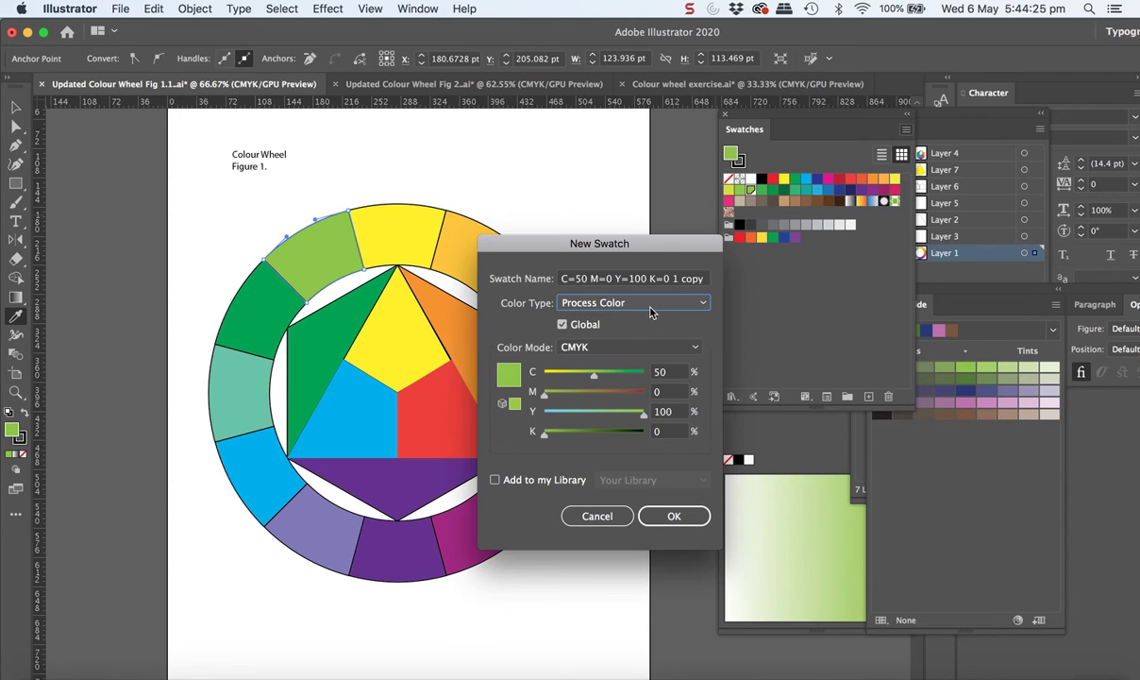
click(694, 348)
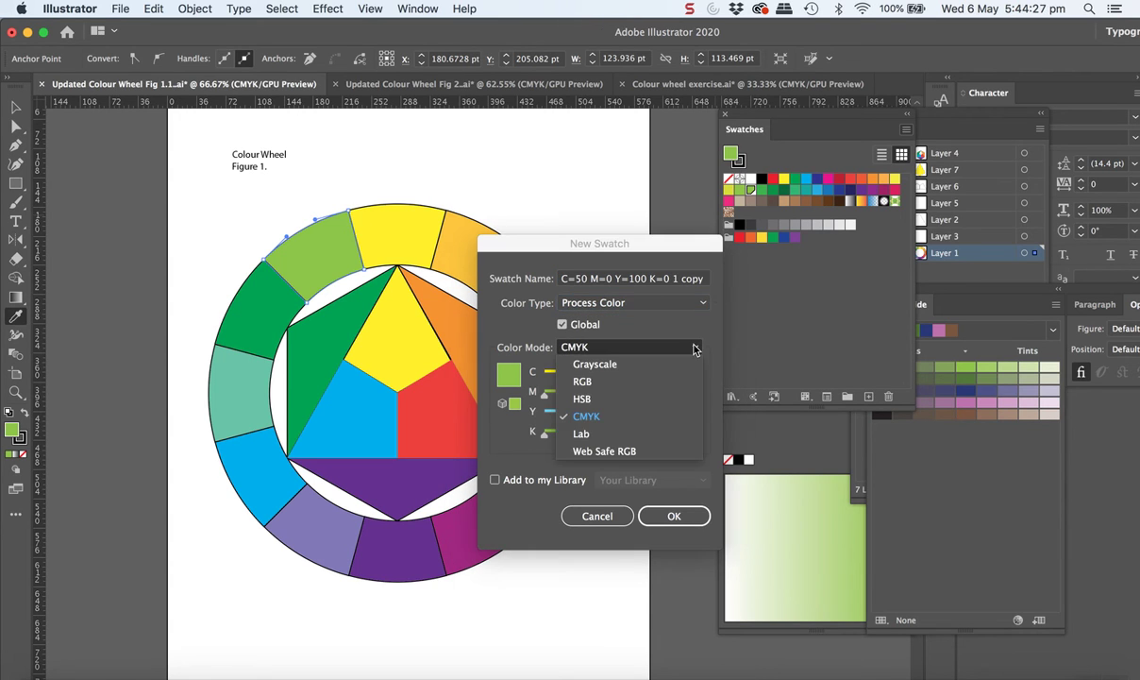
click(582, 381)
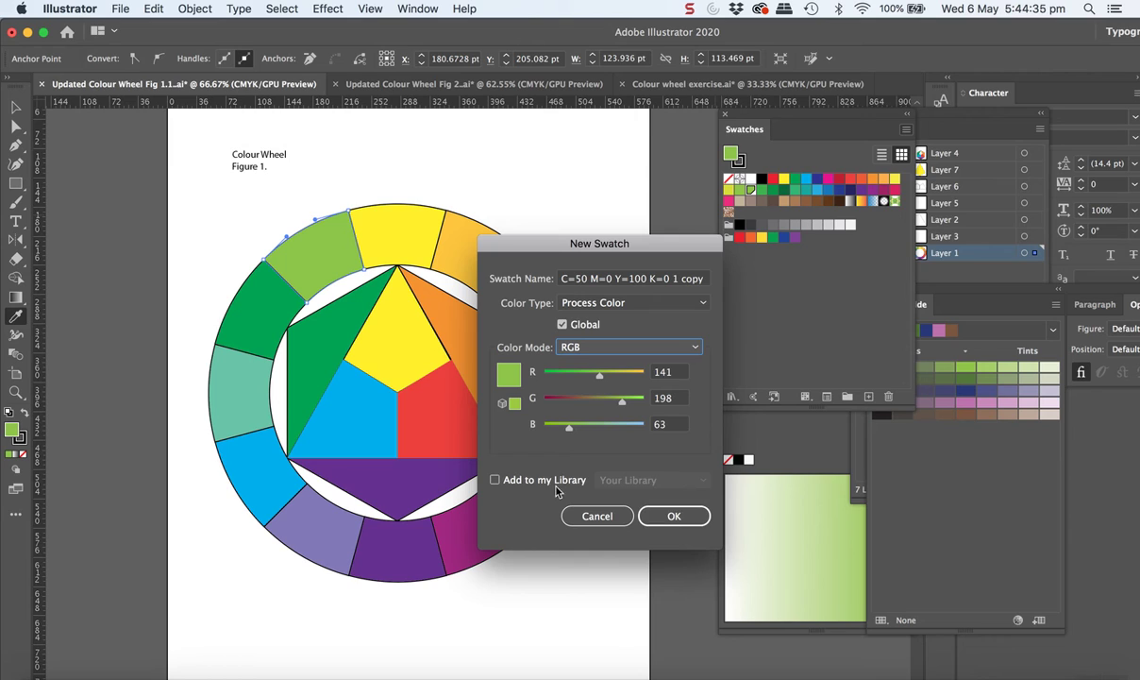
click(495, 480)
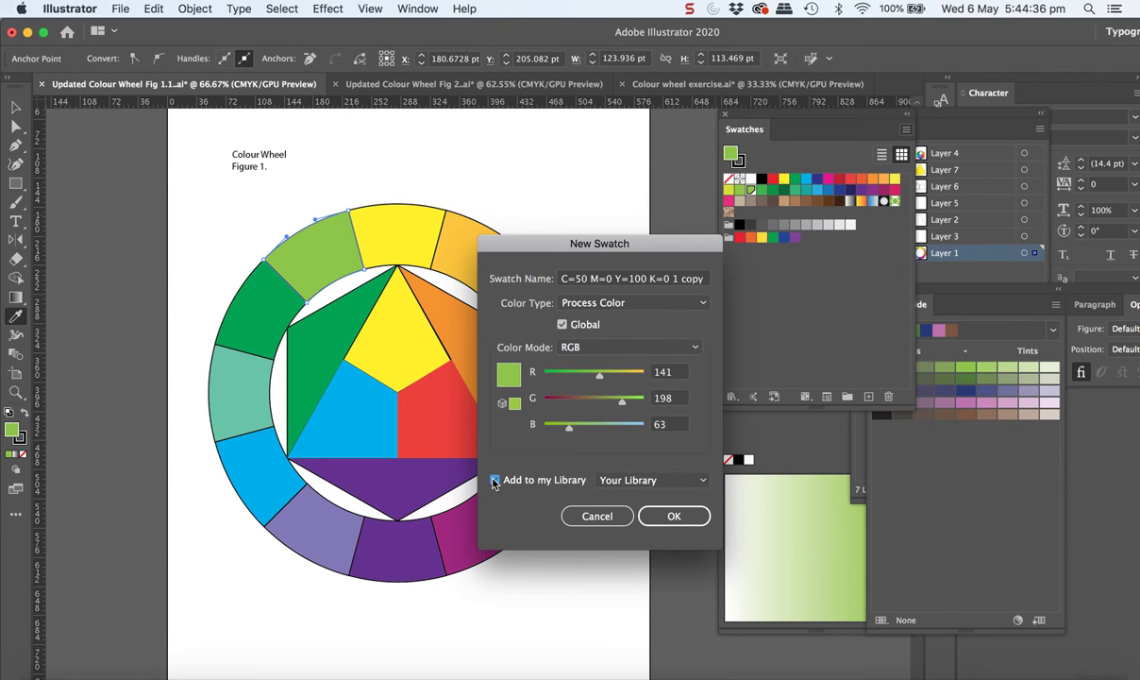
click(672, 513)
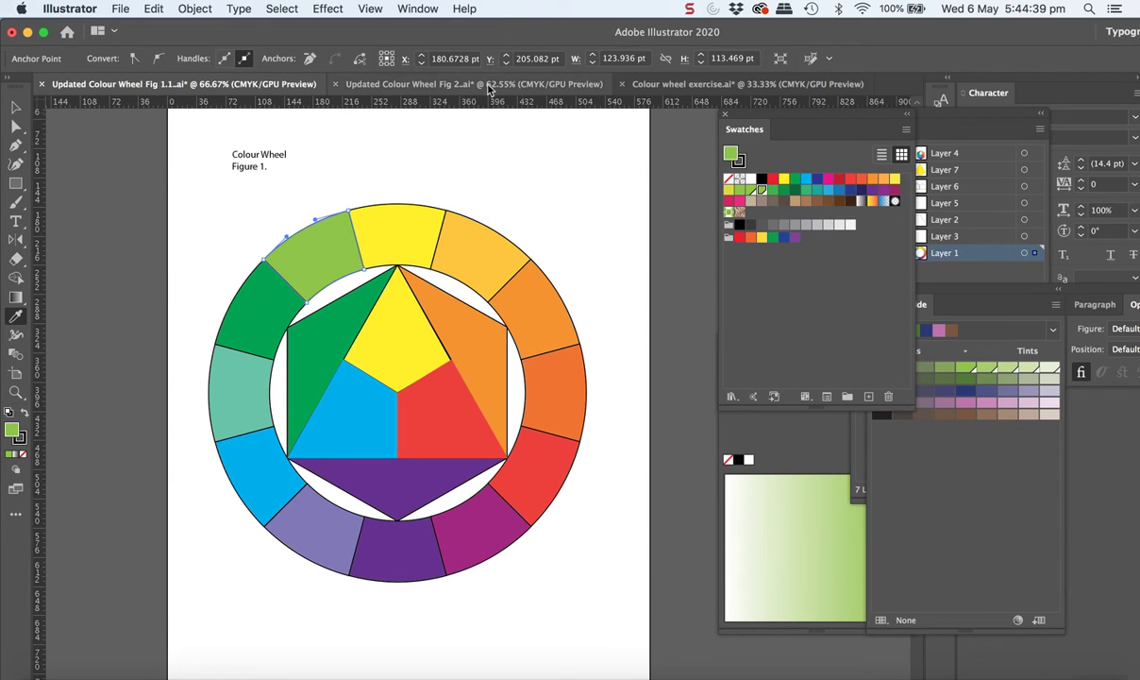
In the Fig 2 document, select the empty outer ring segment immediately counterclockwise of the yellow one with the Direct Selection tool.
click(377, 87)
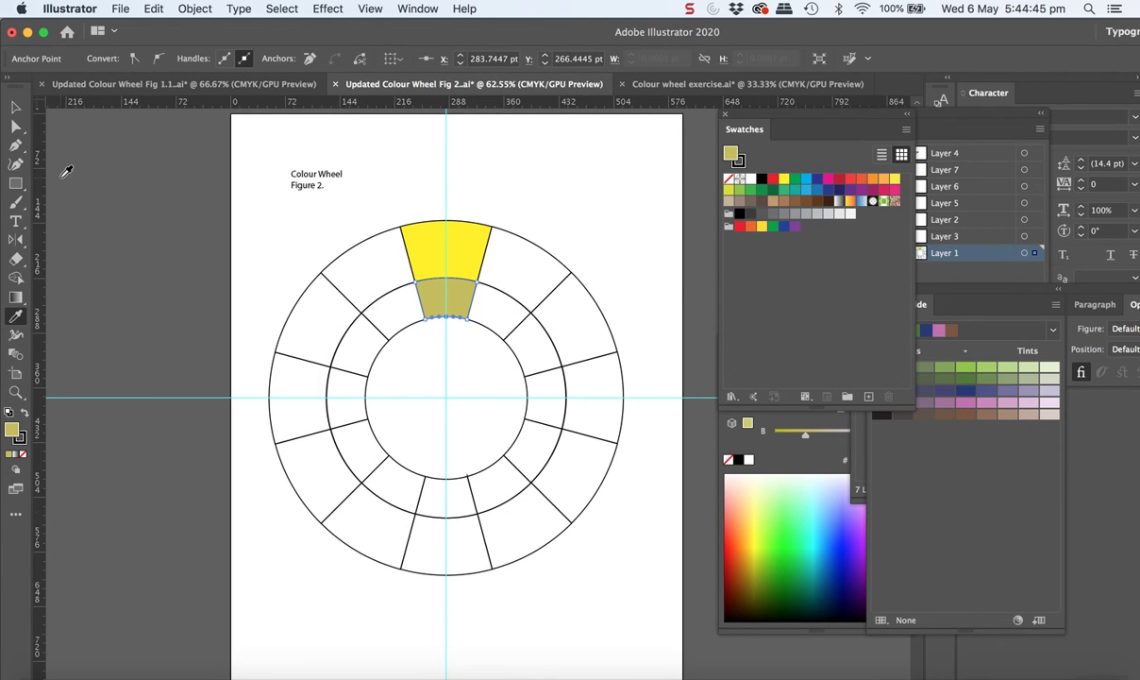
click(17, 126)
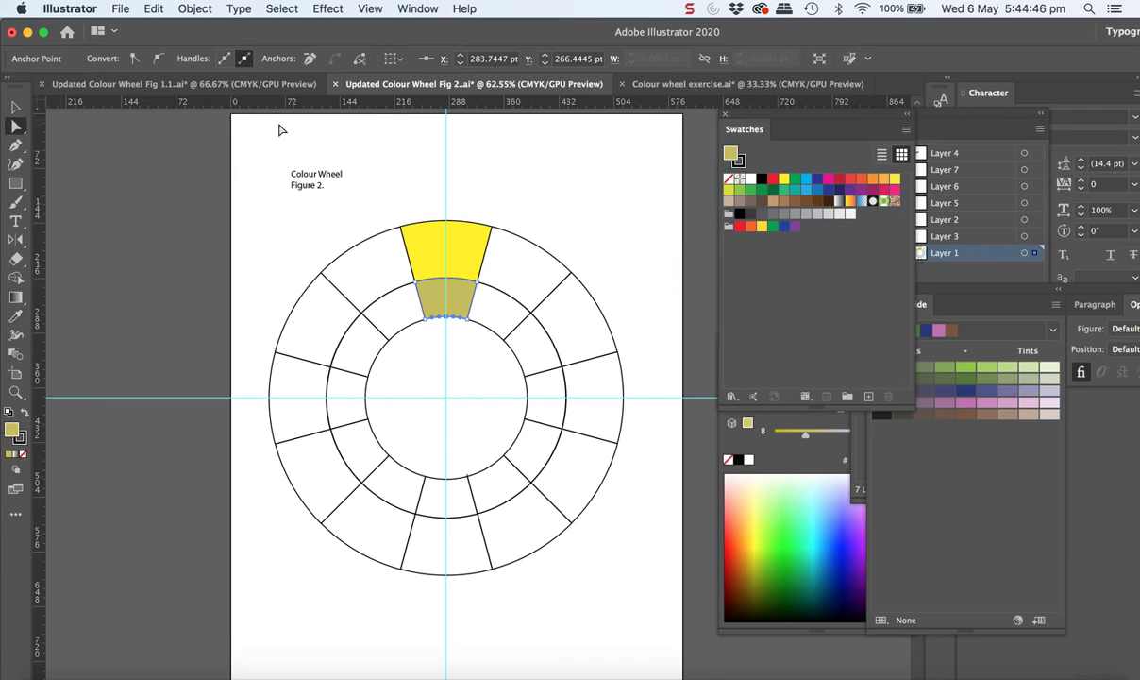
click(354, 240)
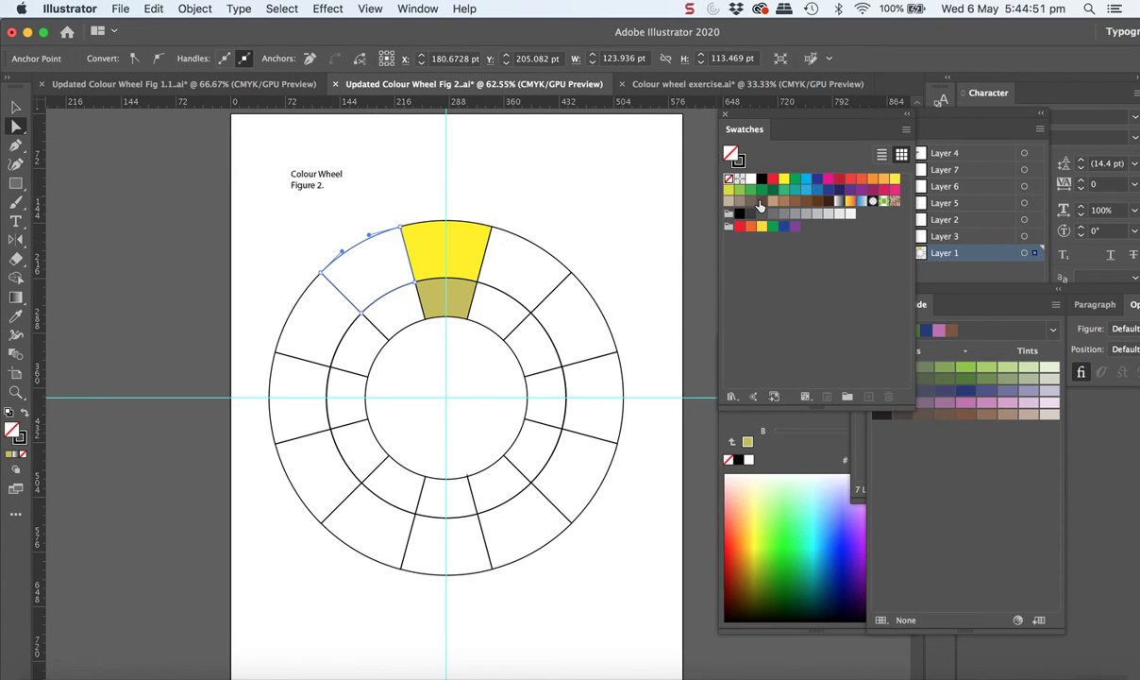
click(906, 128)
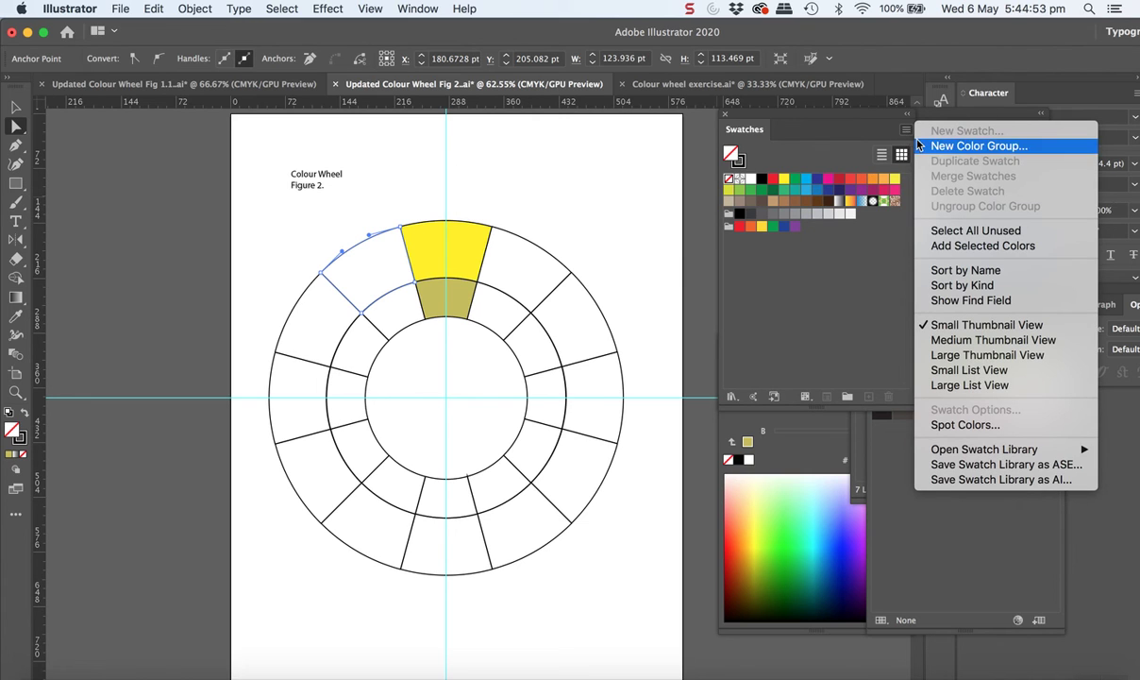
click(819, 259)
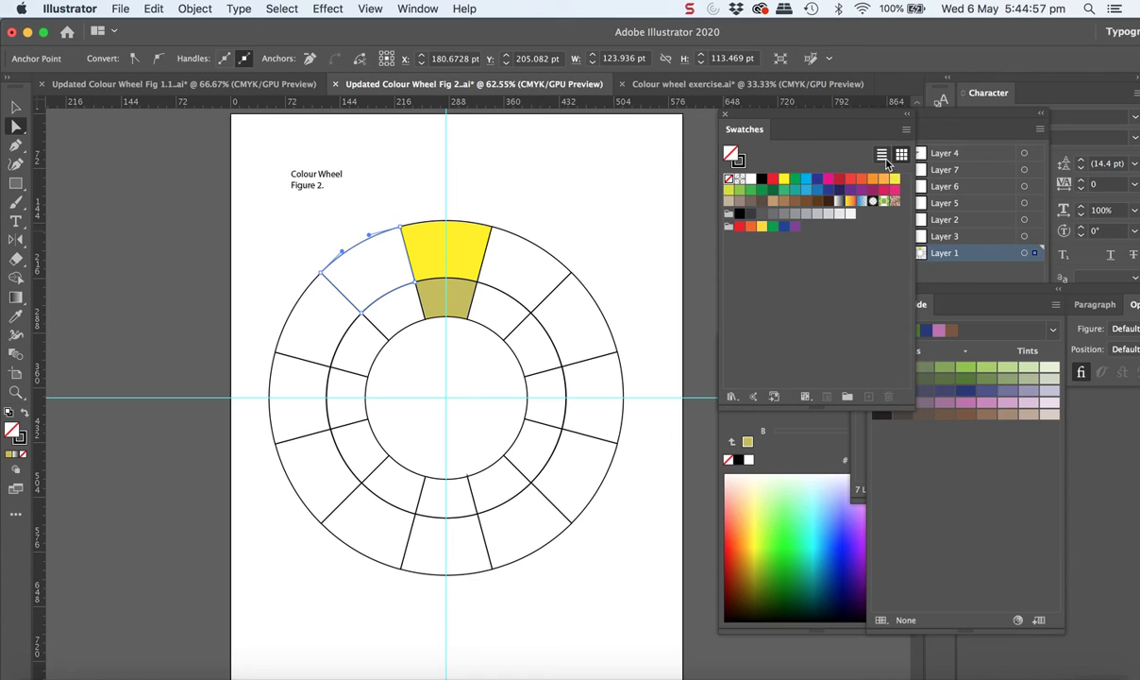
click(906, 129)
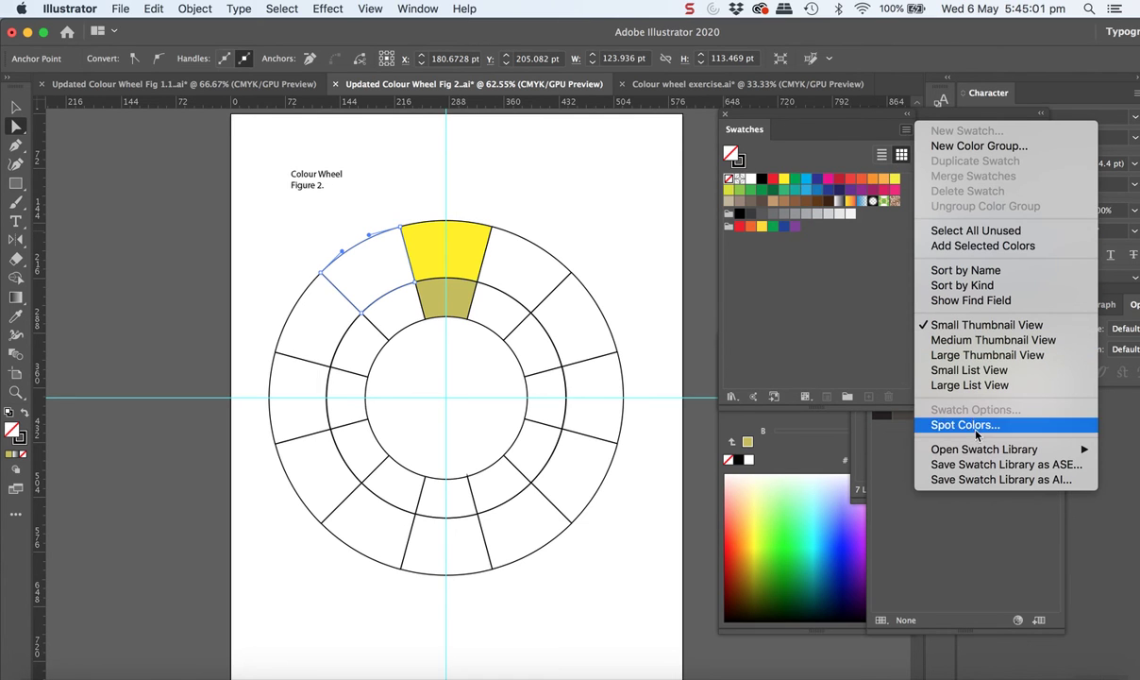
mouse_move(982, 455)
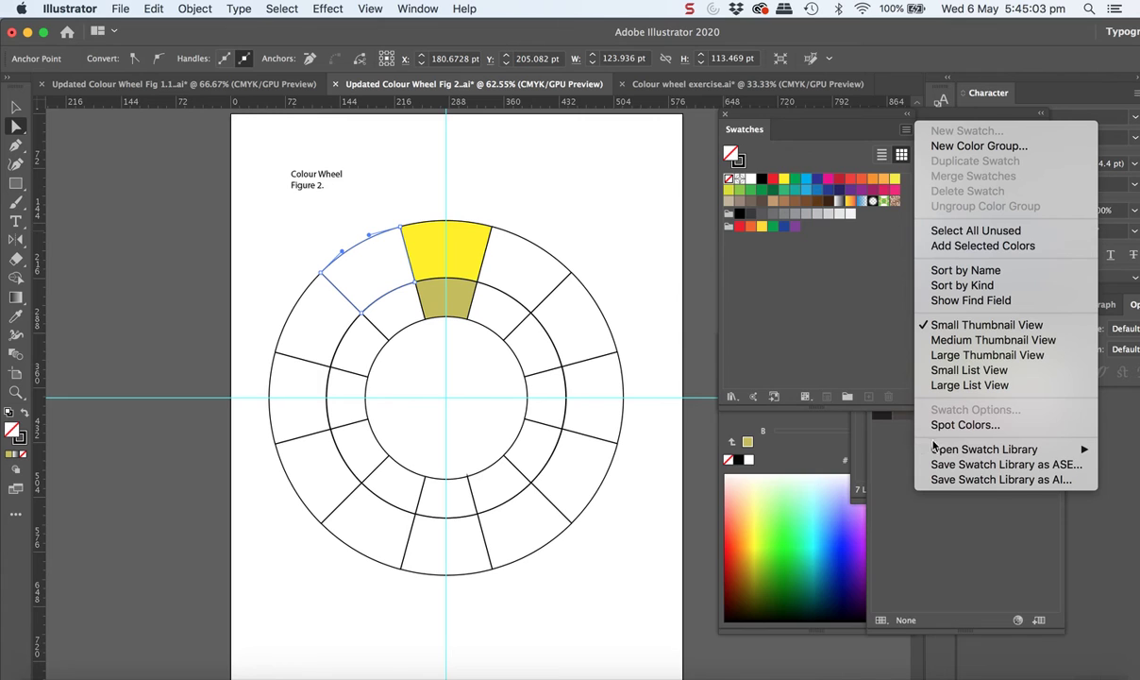
mouse_move(945, 453)
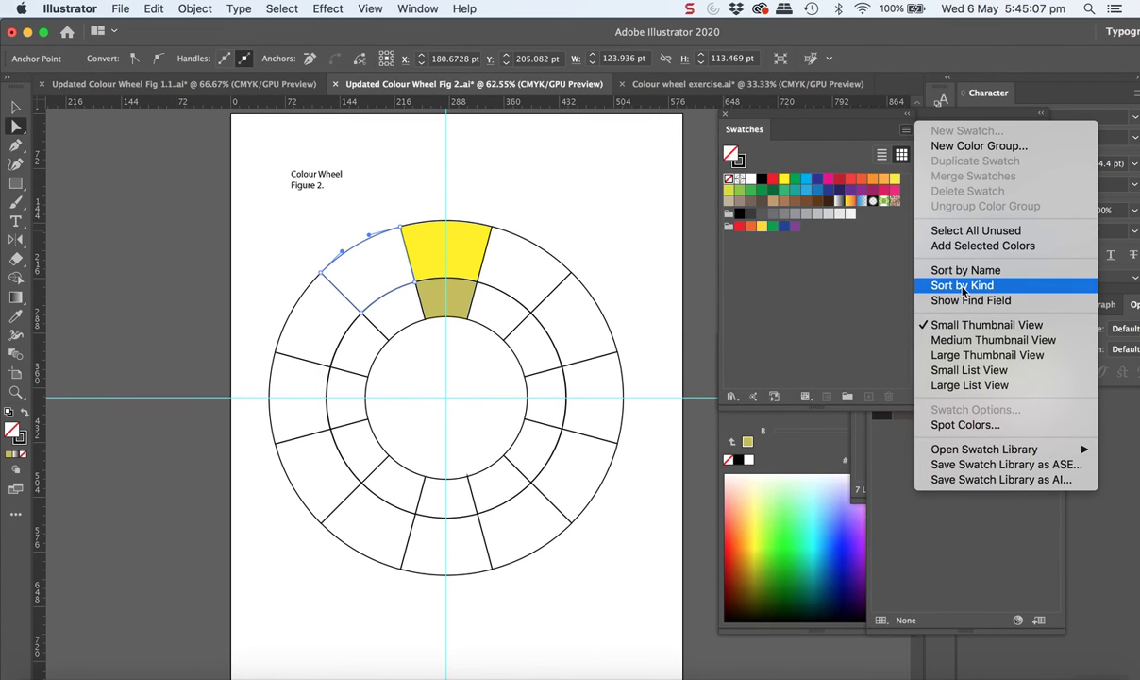
click(765, 253)
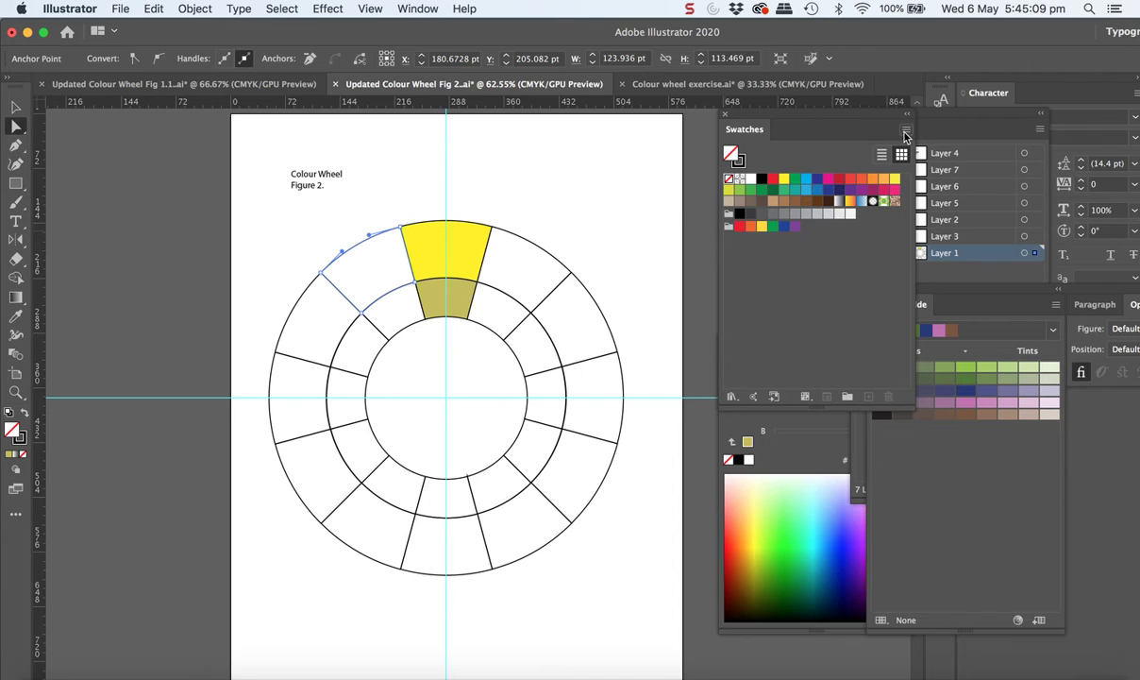
click(906, 133)
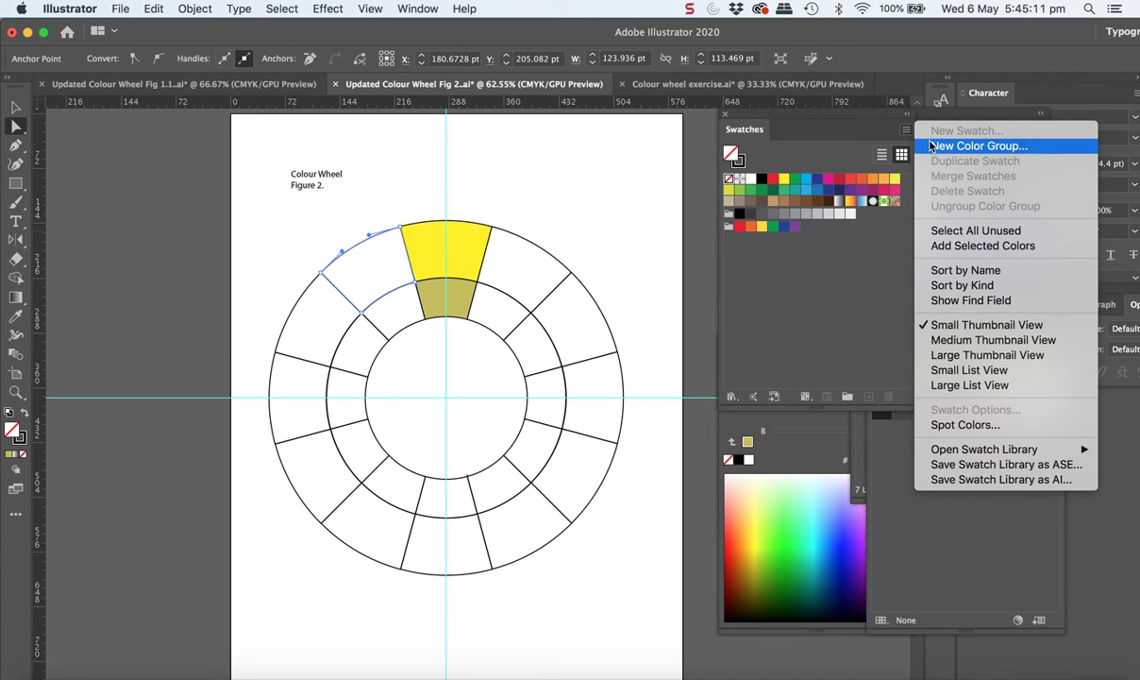
click(803, 240)
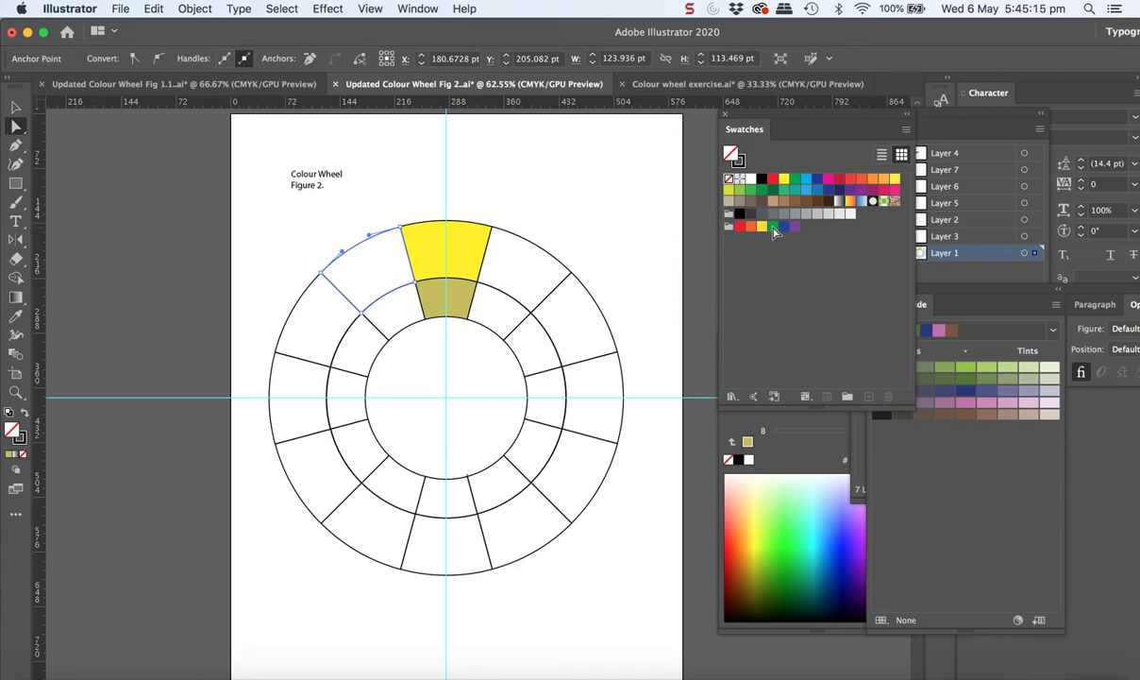
Fill the selected segment with the C=50 M=0 Y=100 K=0 swatch and save that green as a new process color swatch in RGB mode.
click(742, 193)
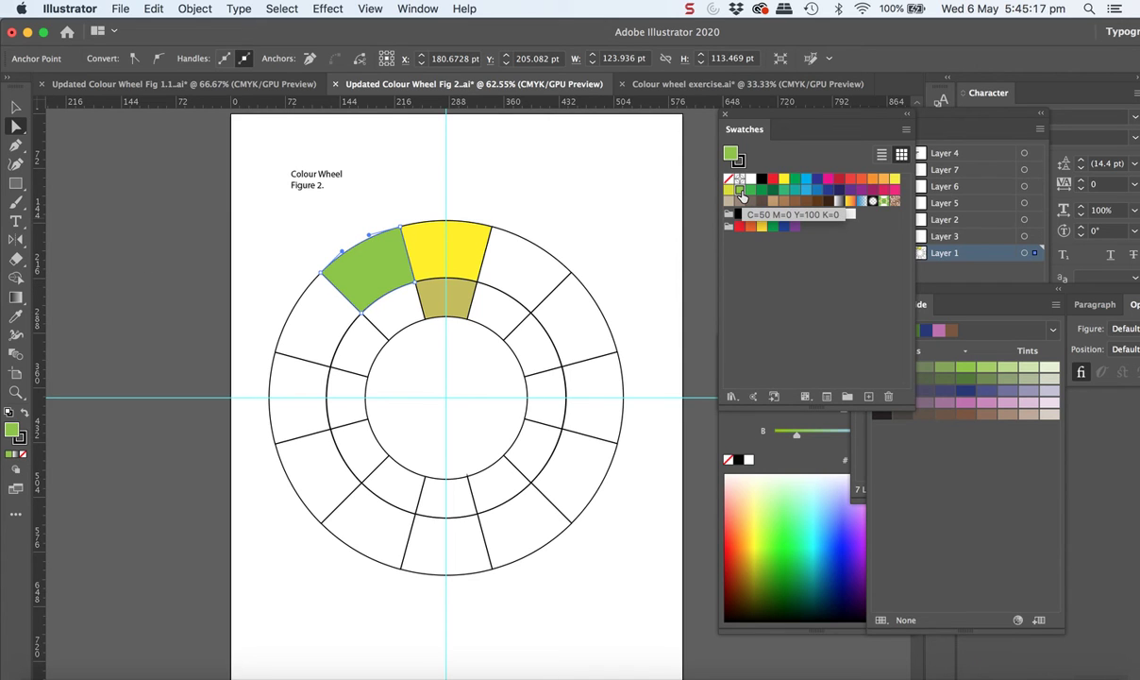
click(906, 130)
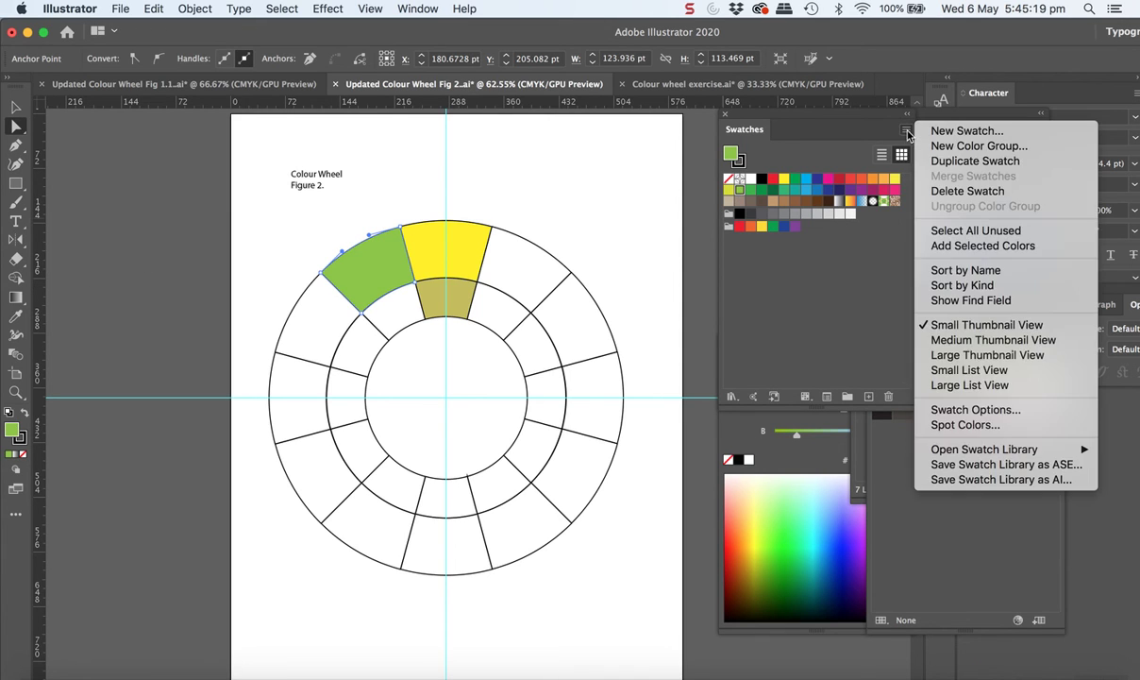
click(941, 134)
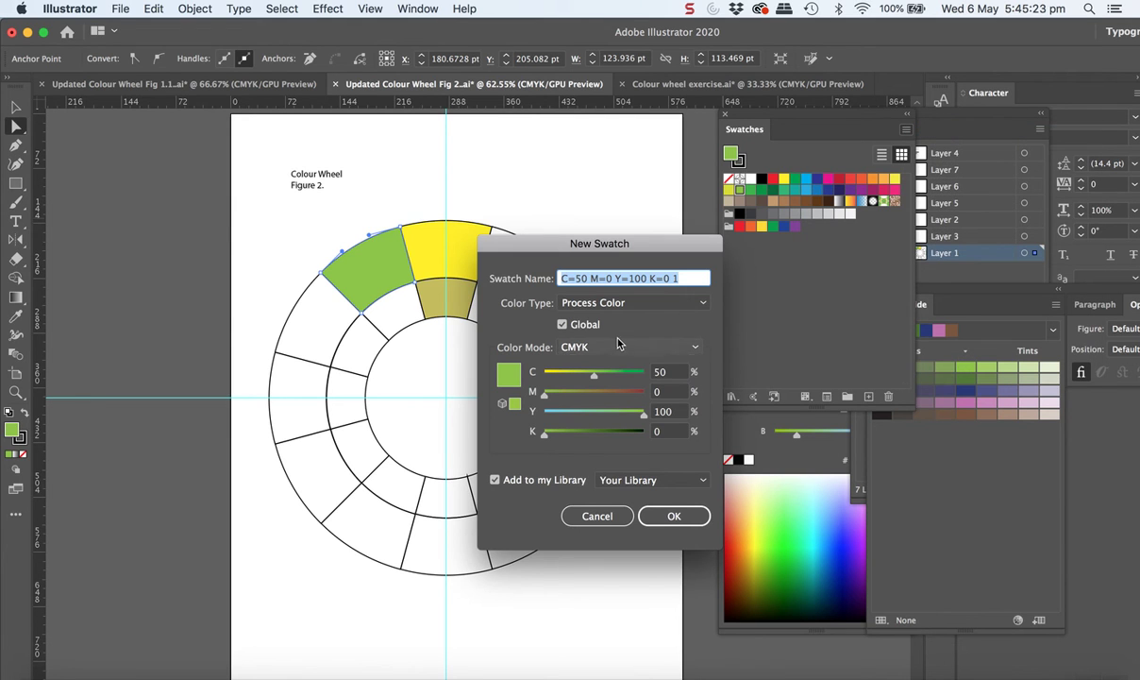
click(698, 304)
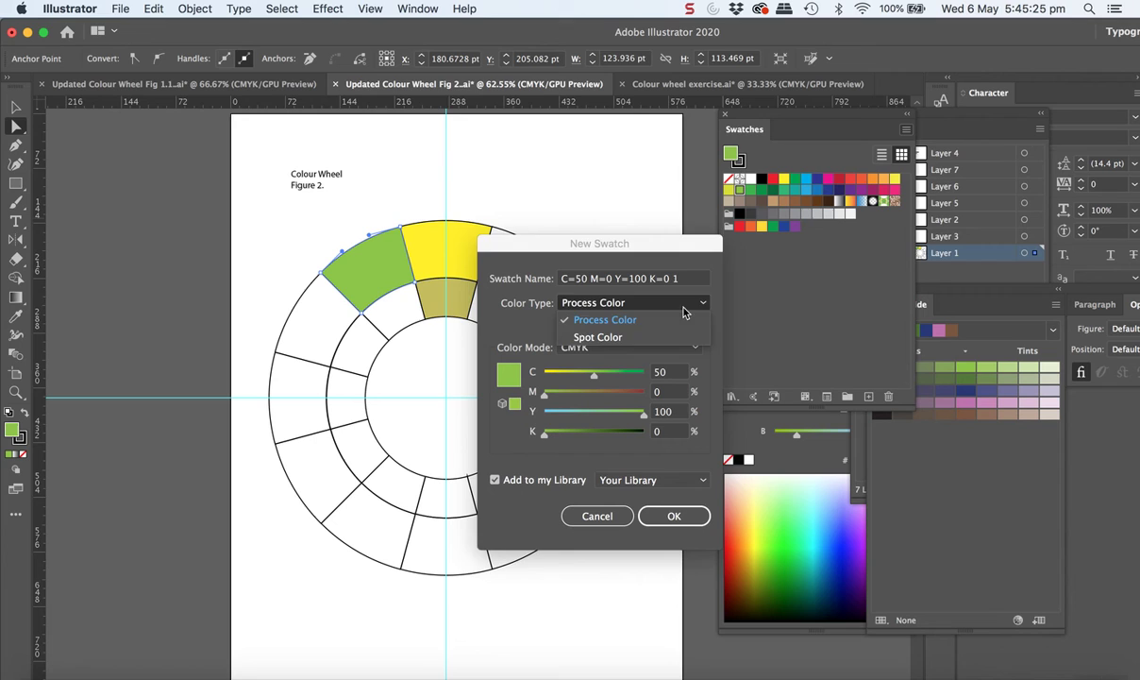
click(682, 319)
click(696, 350)
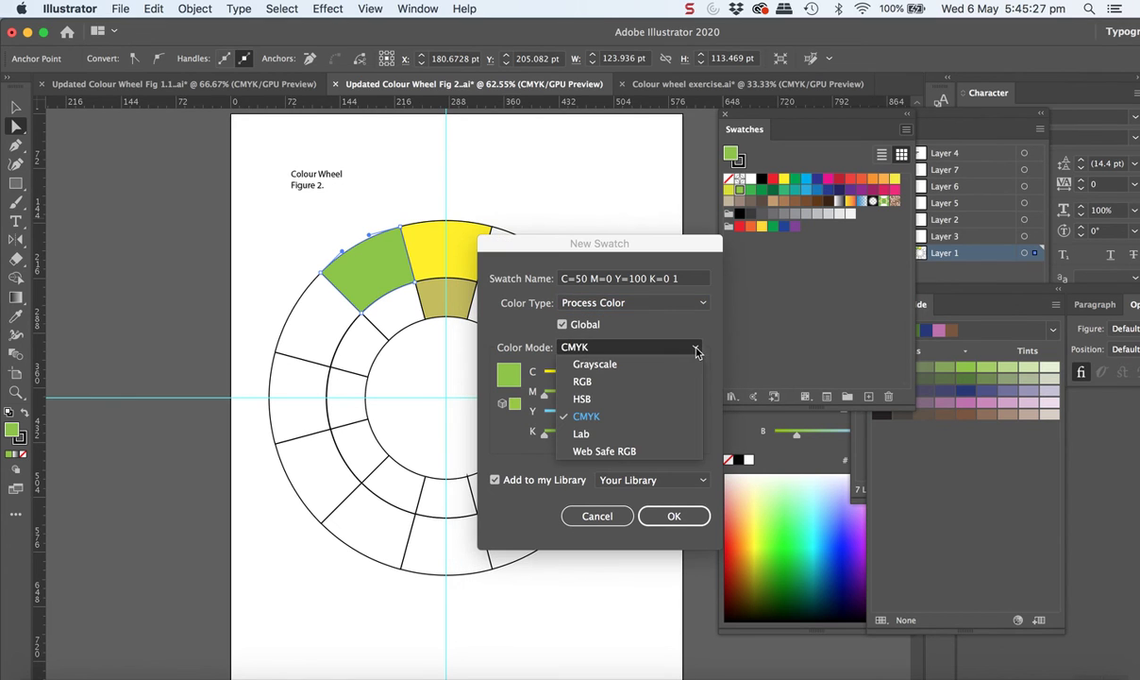
click(623, 382)
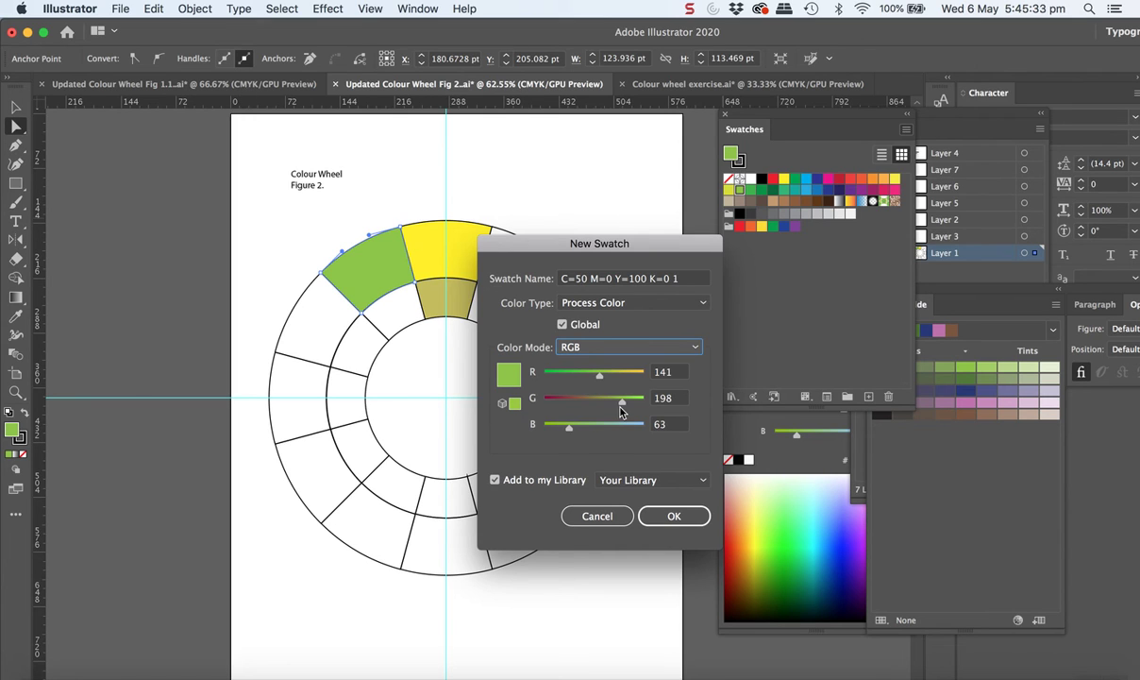
click(663, 519)
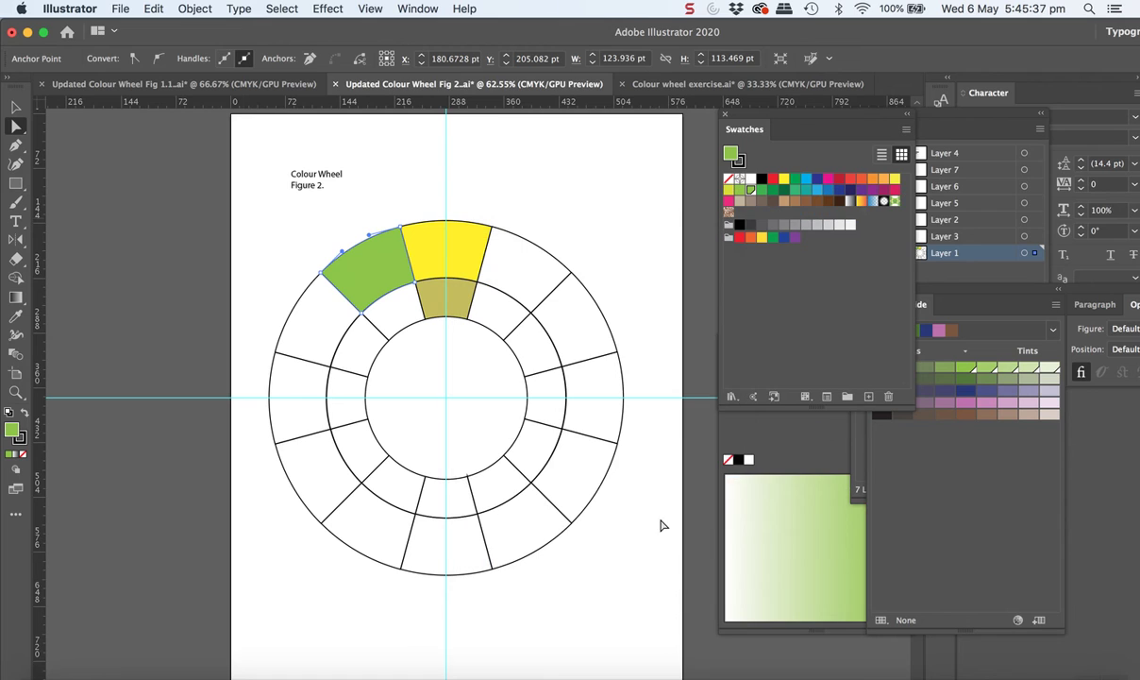
Fill the inner ring segment adjoining the light green one with a darker green shade from the Color Guide.
click(407, 328)
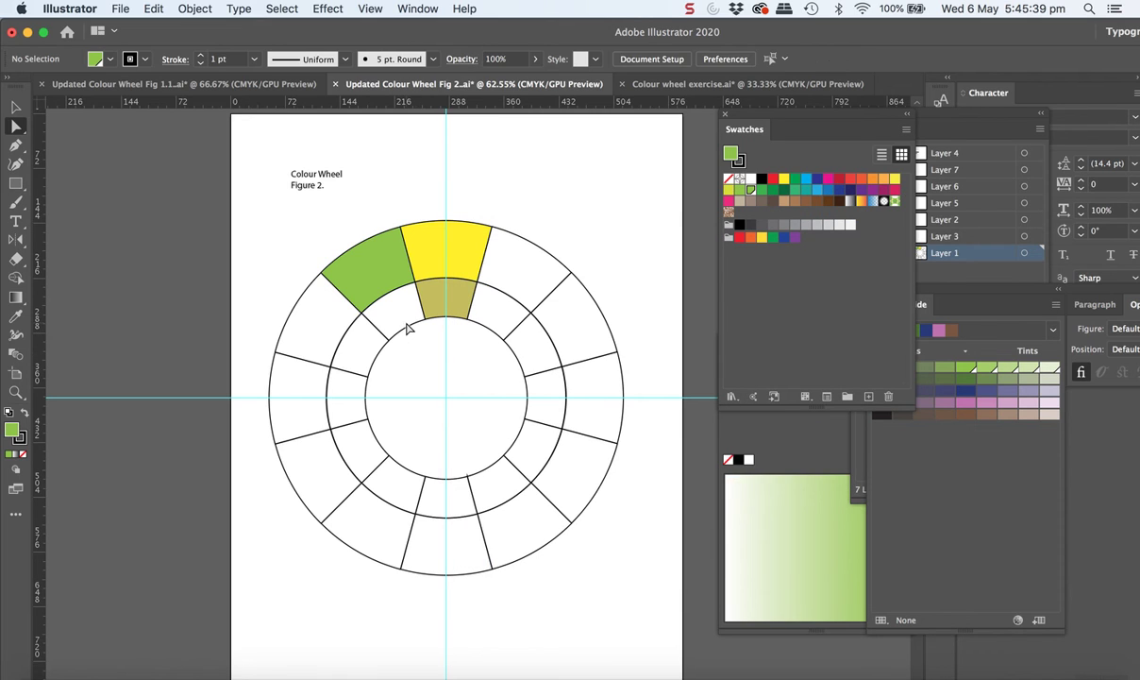
click(409, 334)
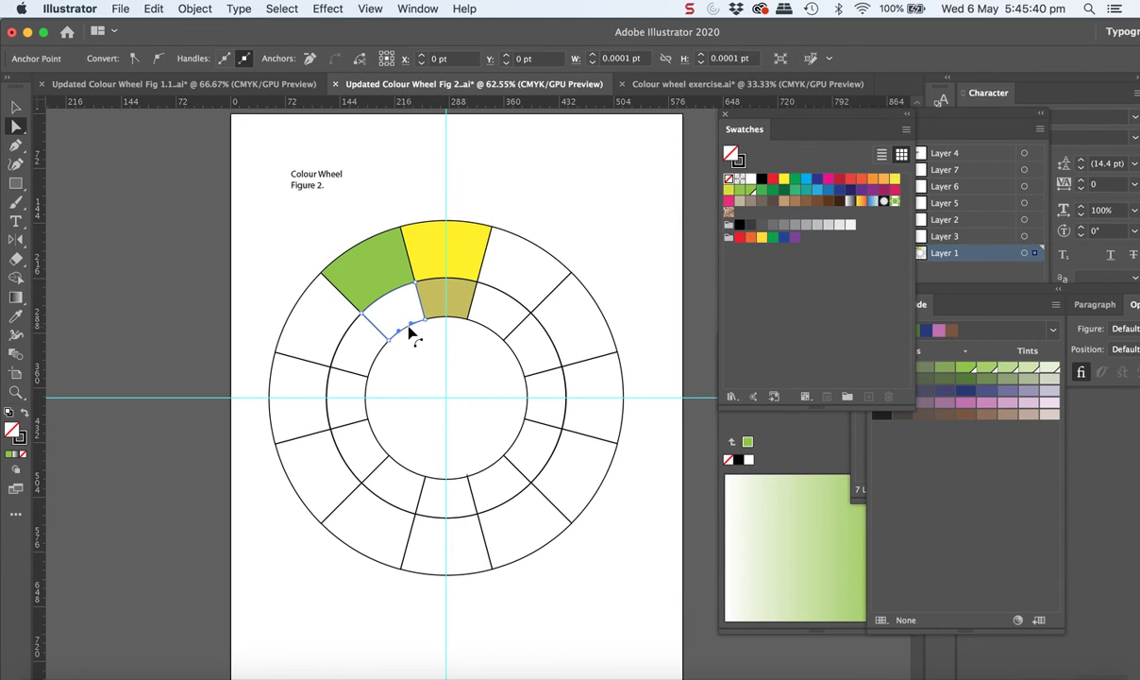
click(950, 370)
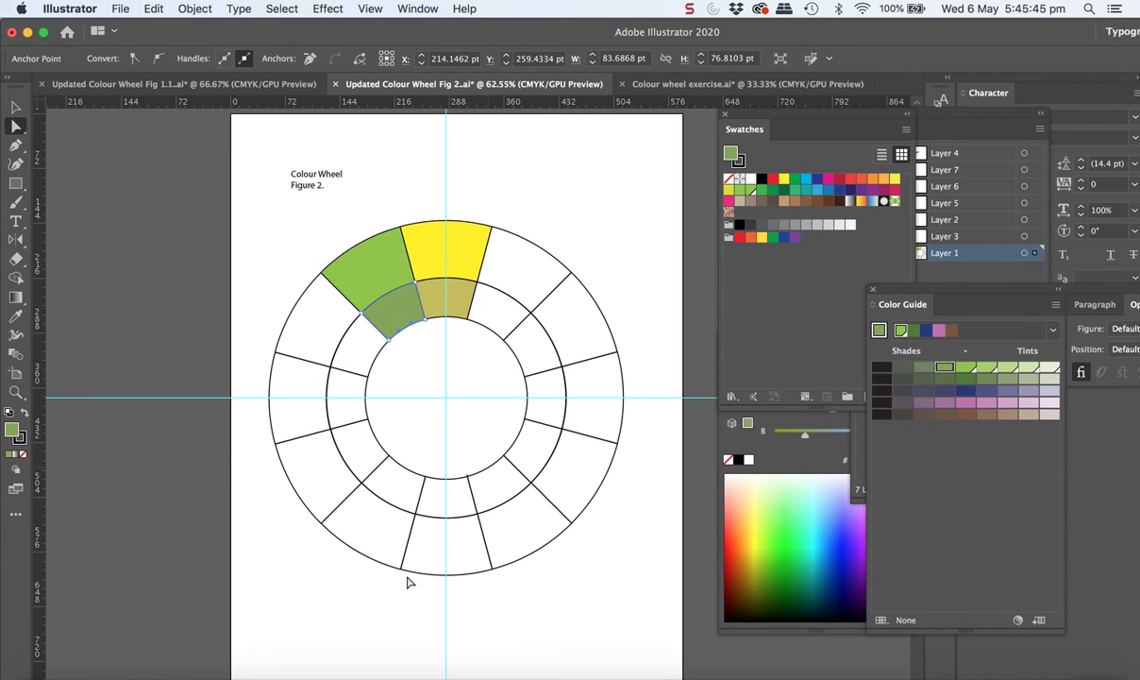
click(195, 86)
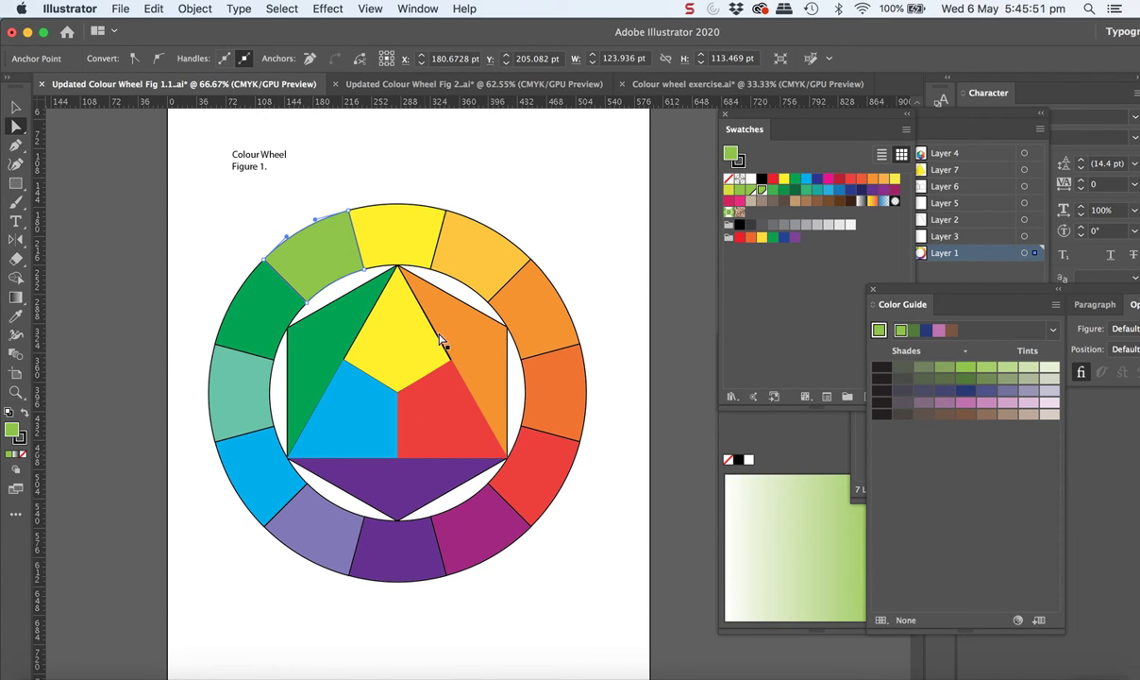
click(404, 84)
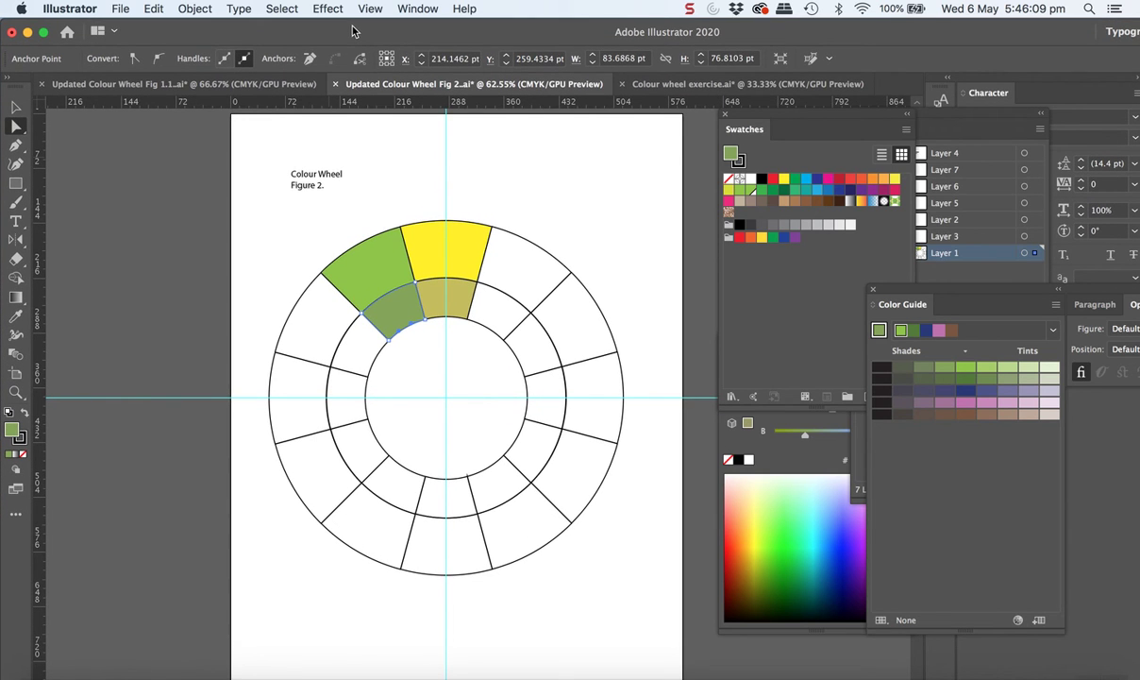
In the Fig 1.1 document, select the blue, red and yellow centre shapes in turn and examine how the primary colours relate to the wheel.
click(267, 85)
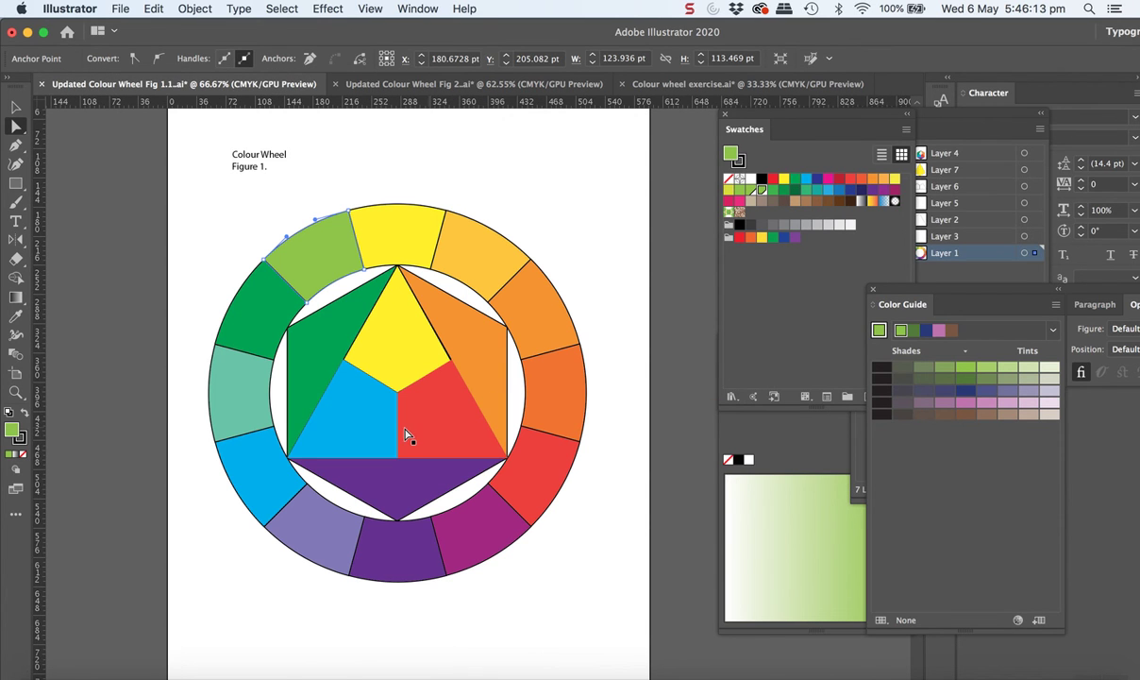
click(417, 432)
click(377, 433)
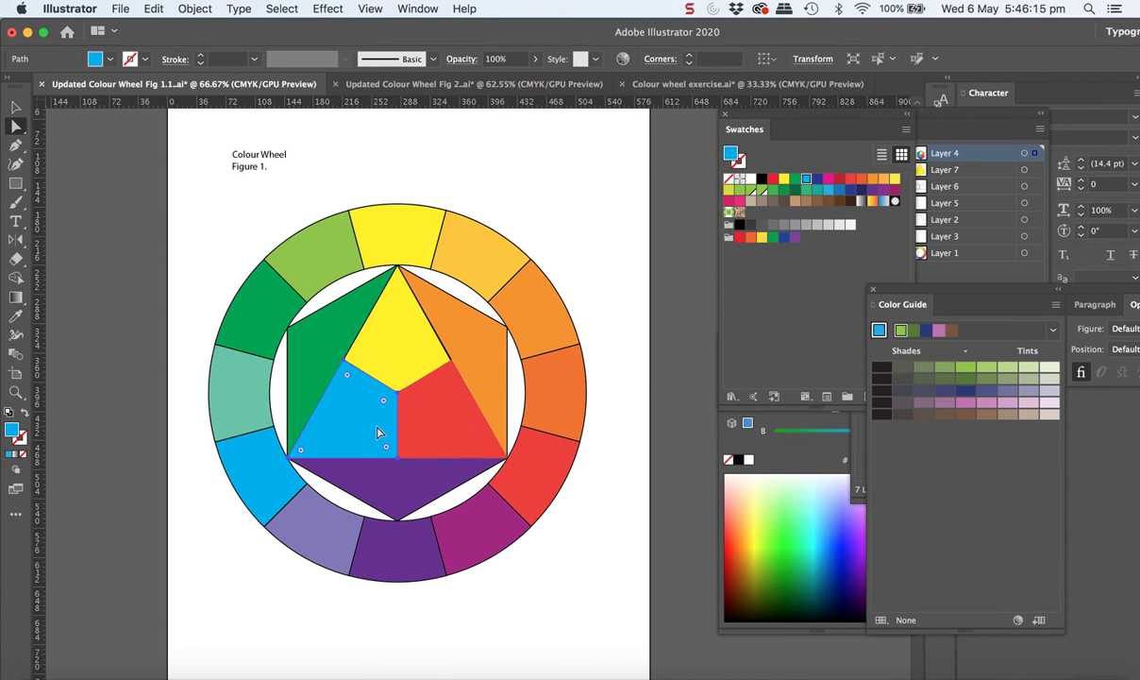
click(419, 443)
click(365, 422)
click(404, 374)
click(398, 389)
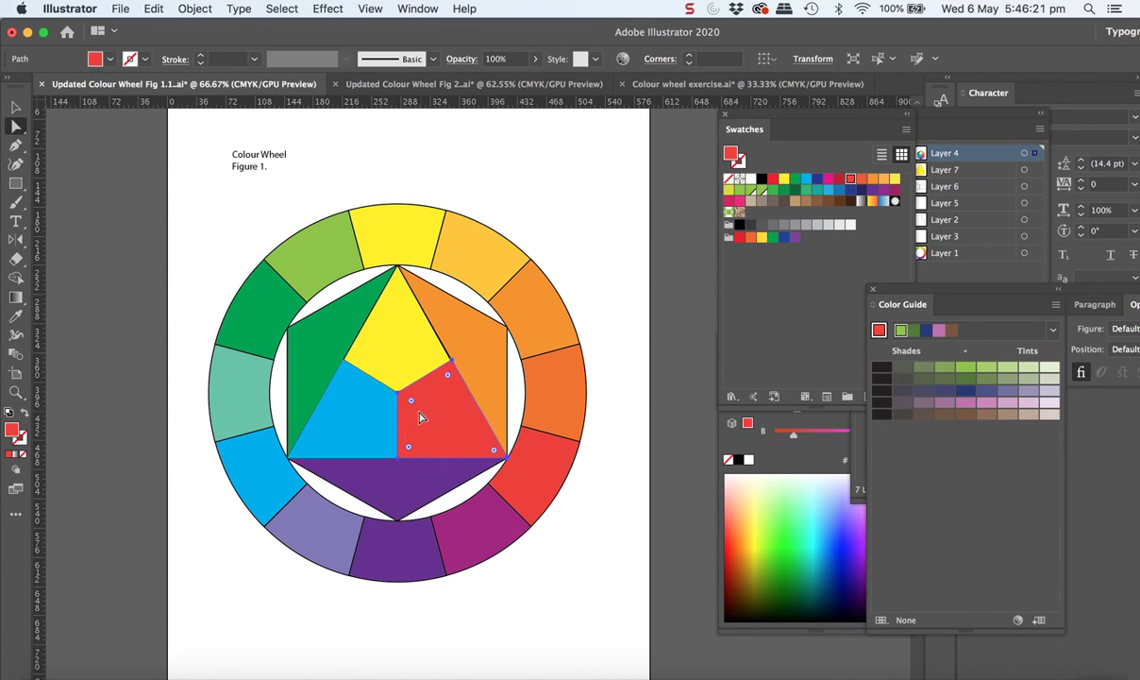
click(384, 424)
click(406, 406)
click(376, 404)
click(409, 366)
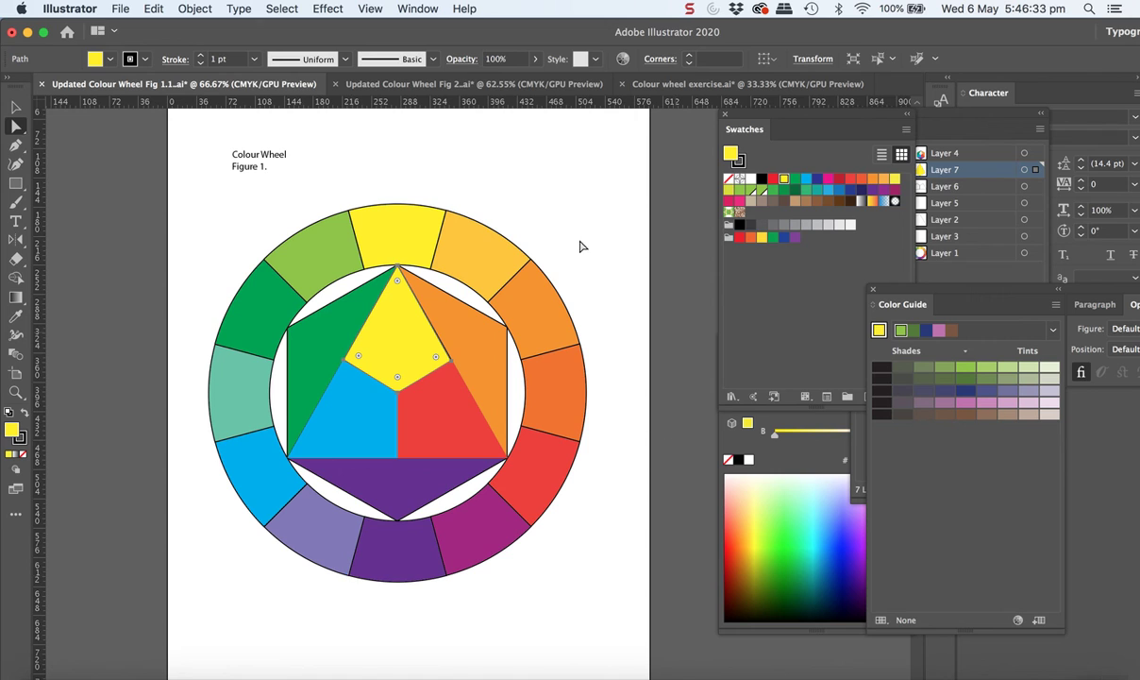
click(453, 86)
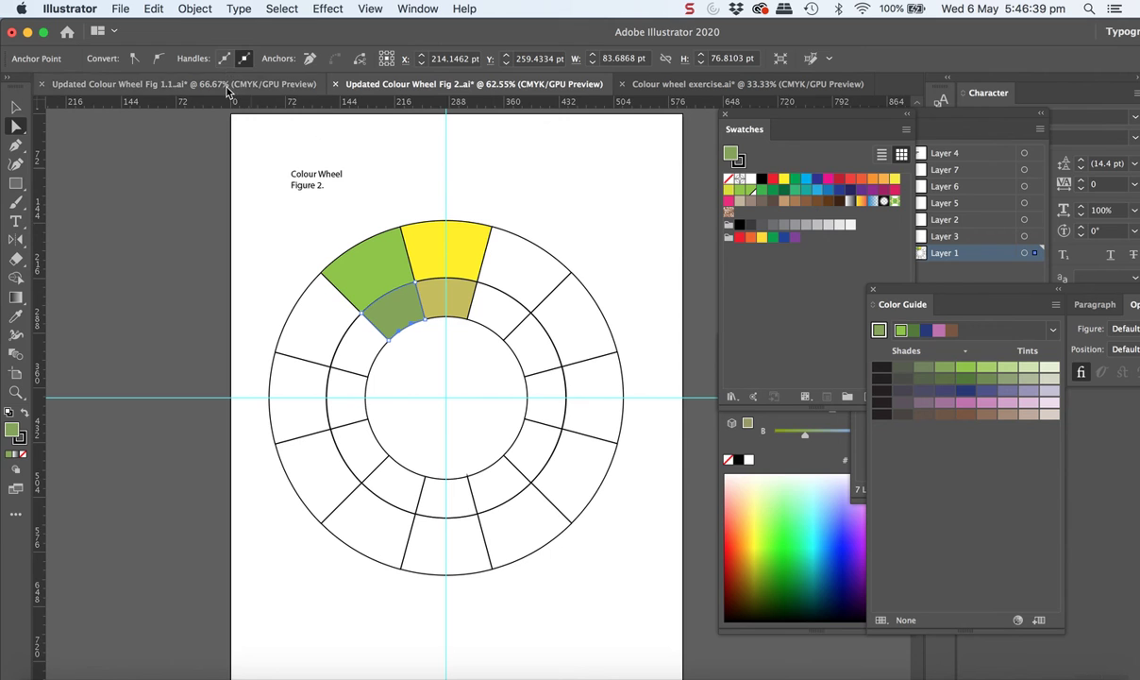
click(185, 84)
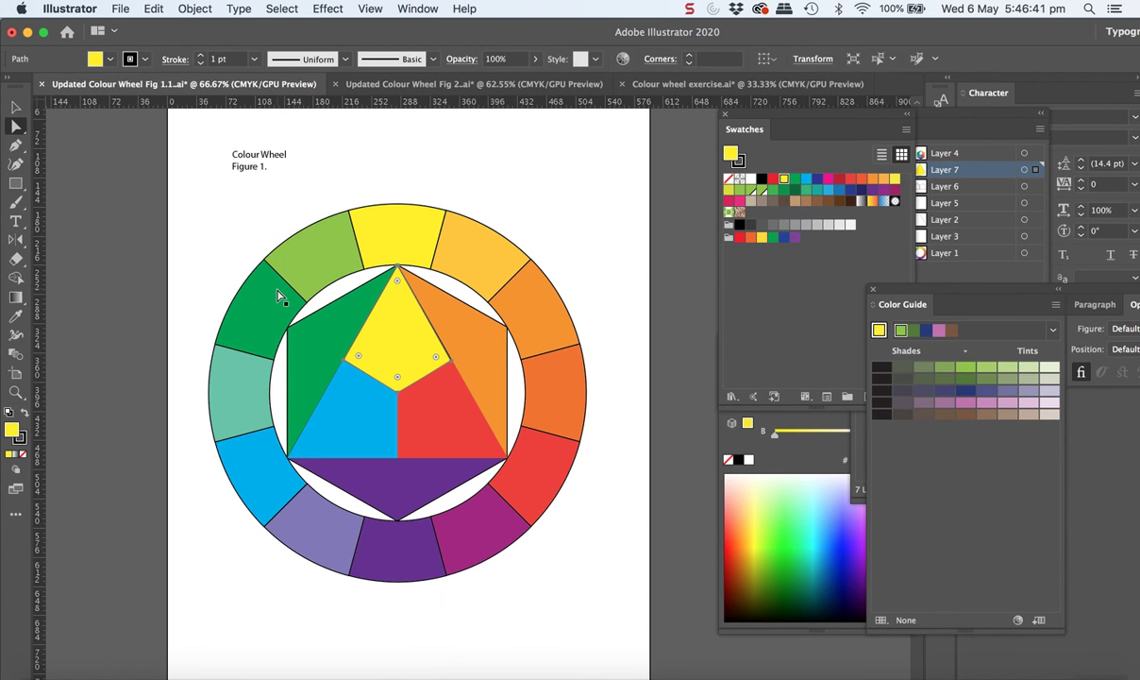
In the Fig 2 document, fill the empty outer ring segment counterclockwise of the light green one with the medium green swatch.
click(412, 85)
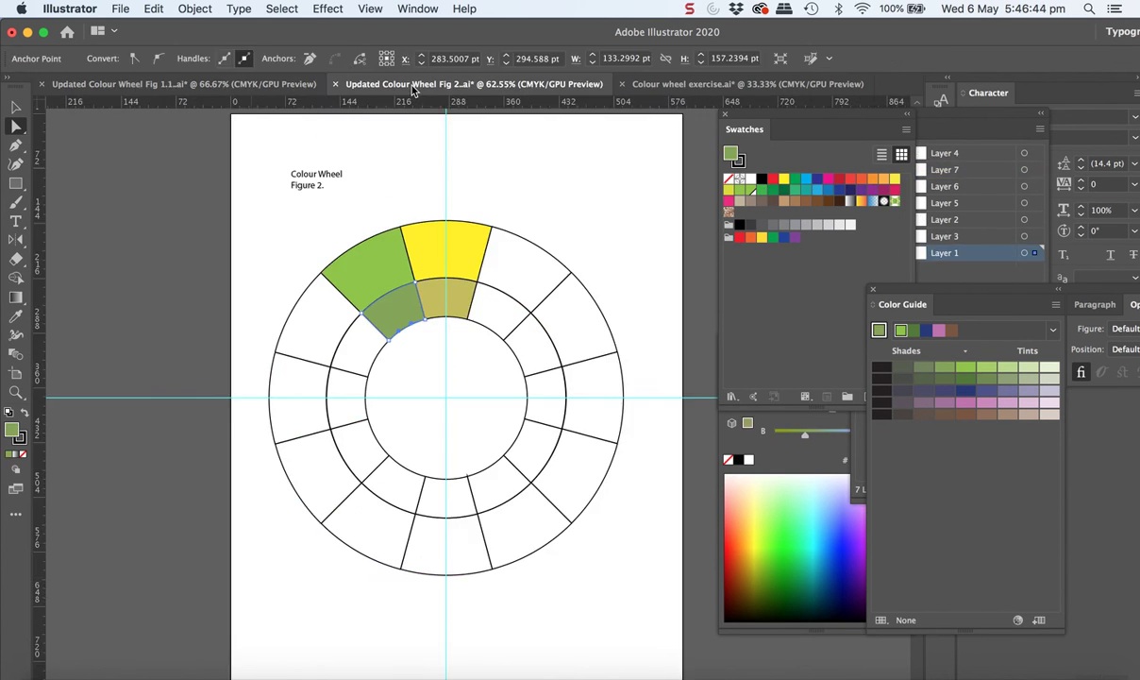
click(292, 324)
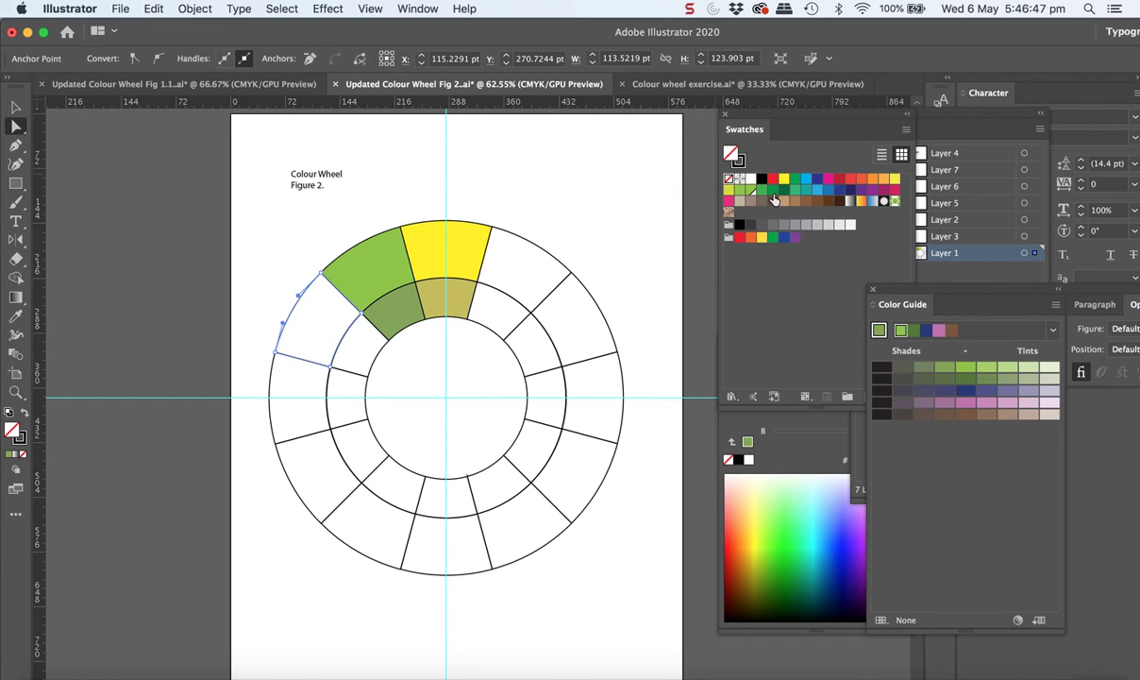
click(762, 189)
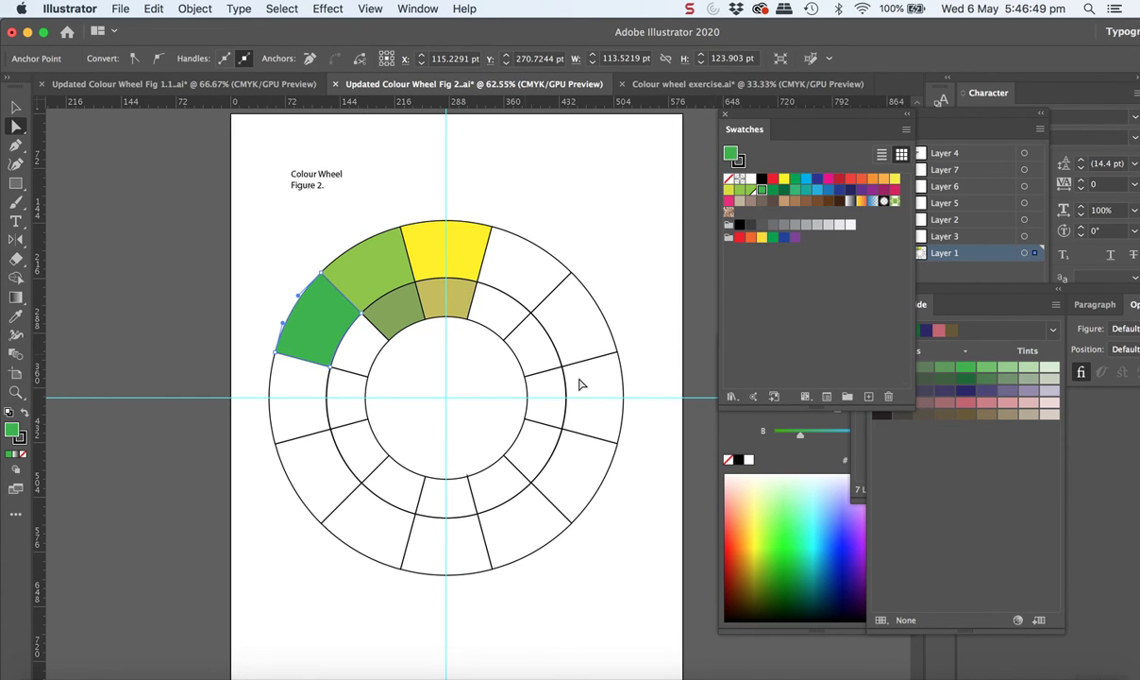
click(1008, 379)
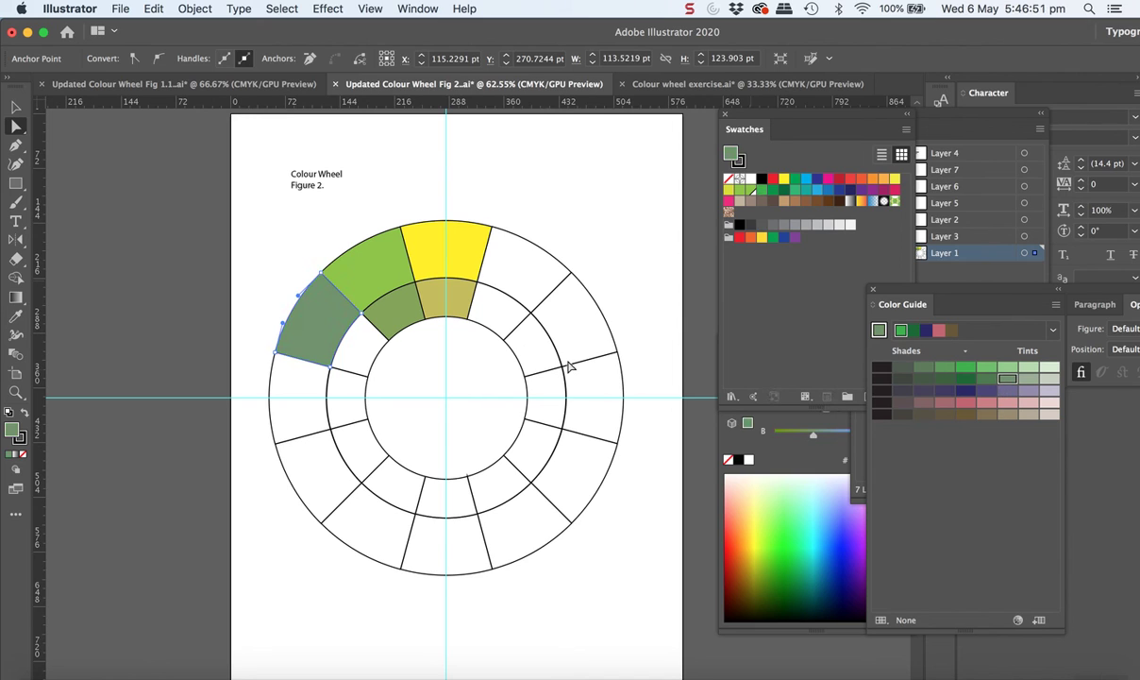
click(347, 324)
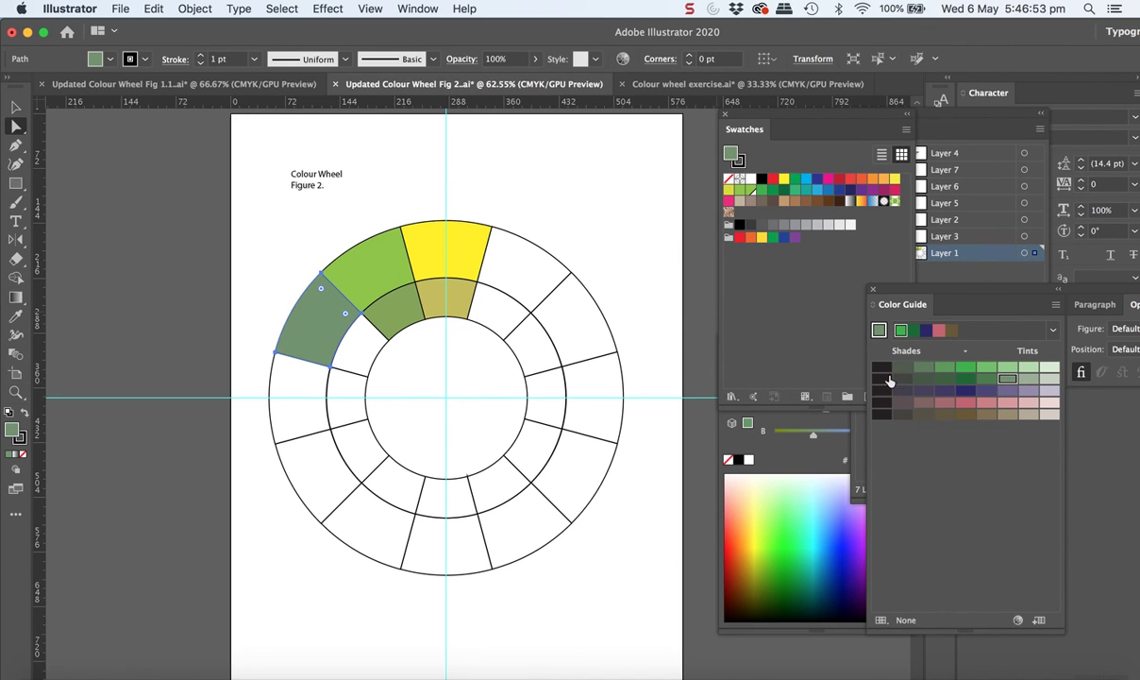
click(966, 367)
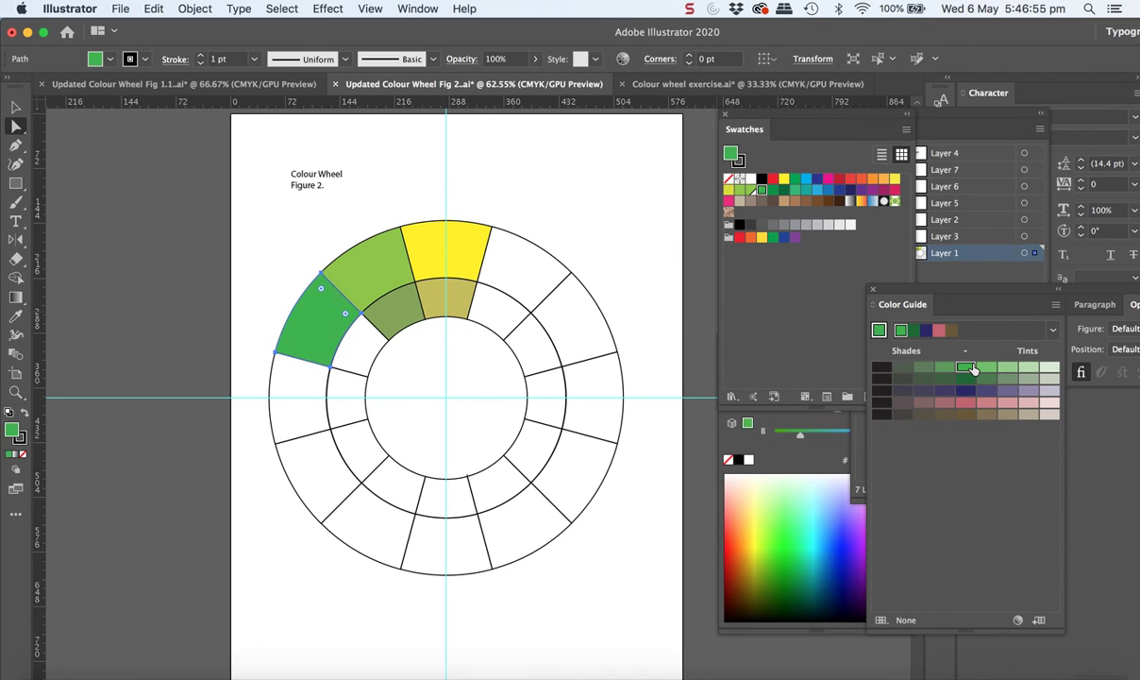
click(925, 367)
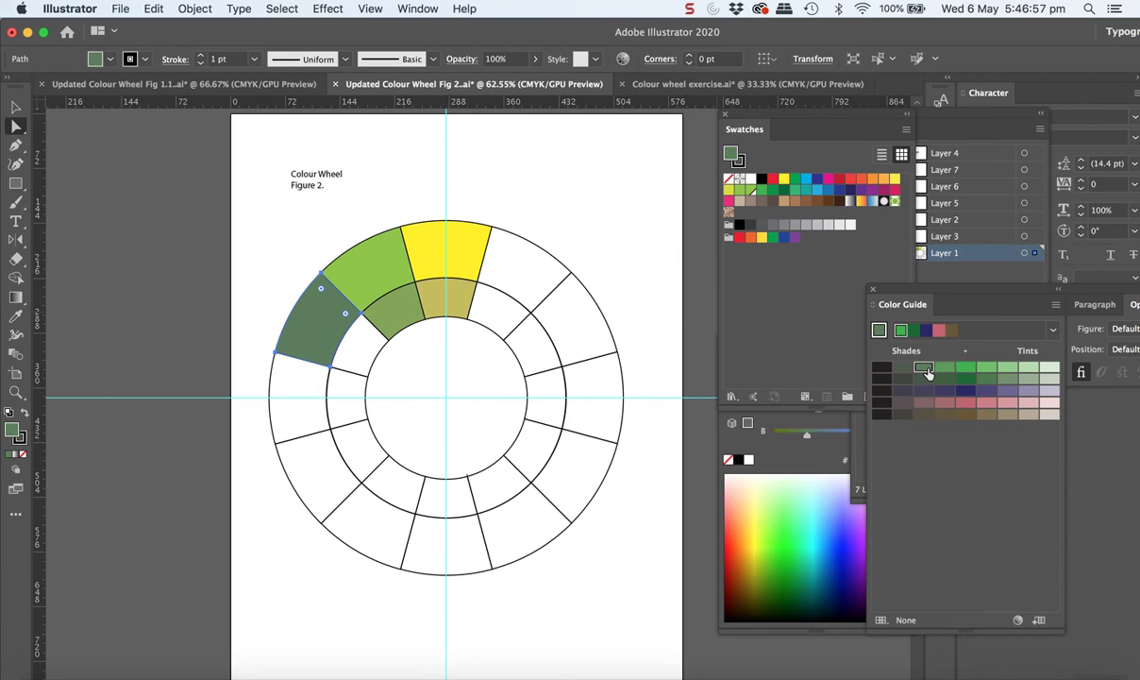
click(901, 330)
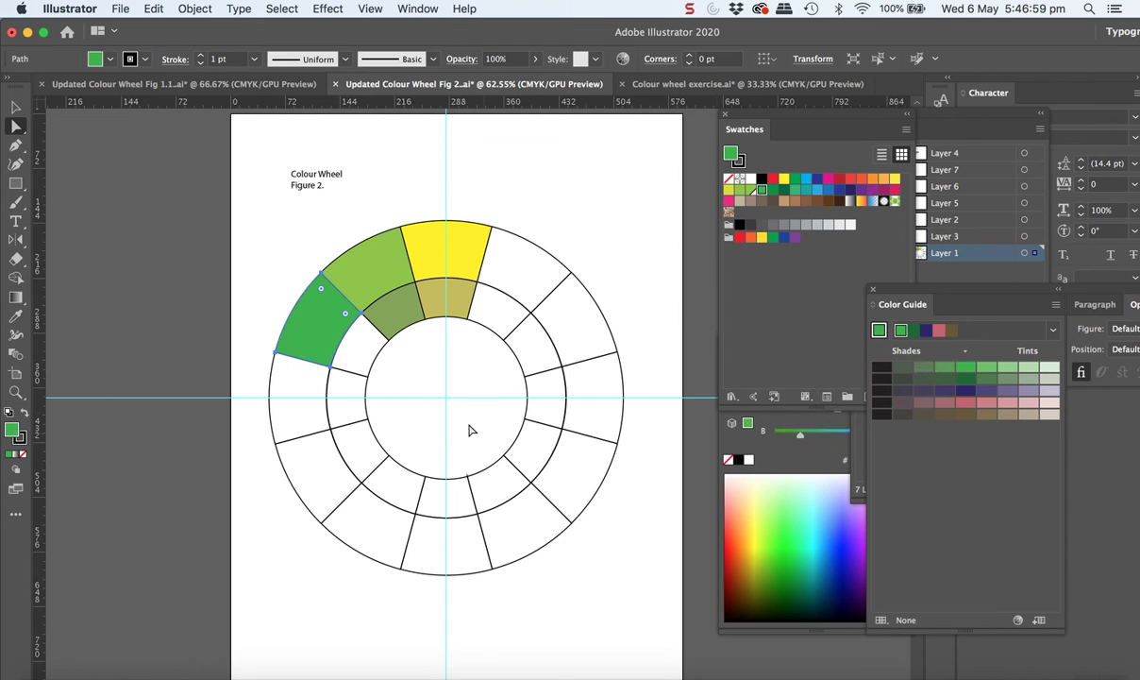
Fill the inner ring segment adjoining the medium green one with a darker, greyer green shade from the Color Guide.
click(375, 361)
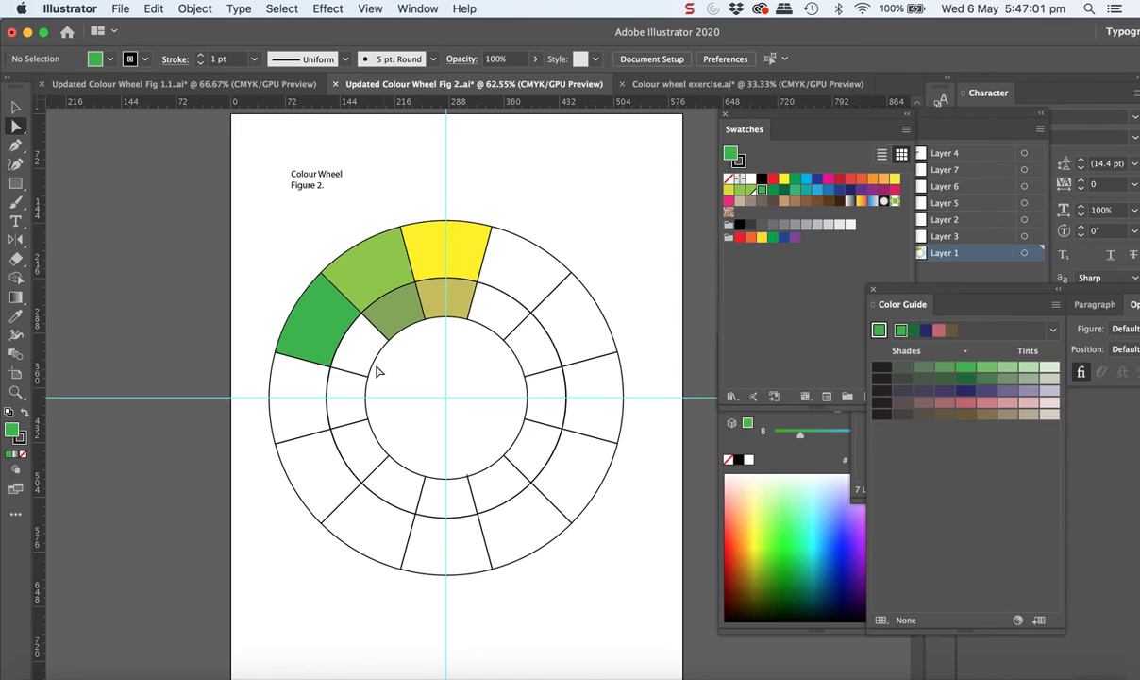
click(375, 359)
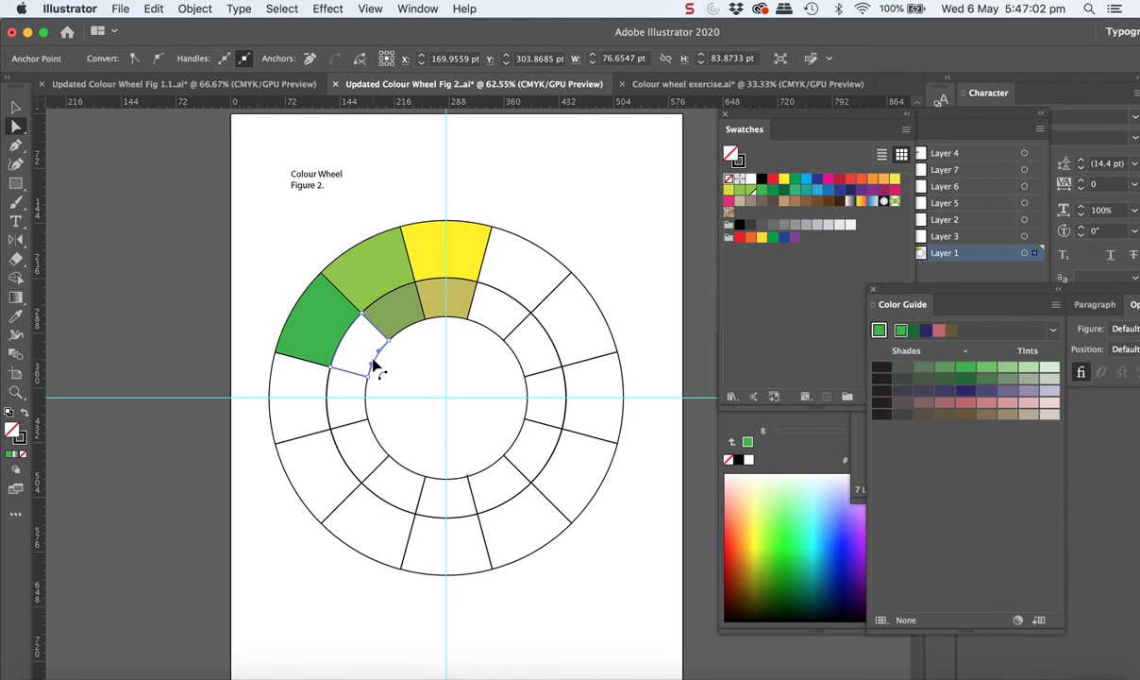
click(925, 369)
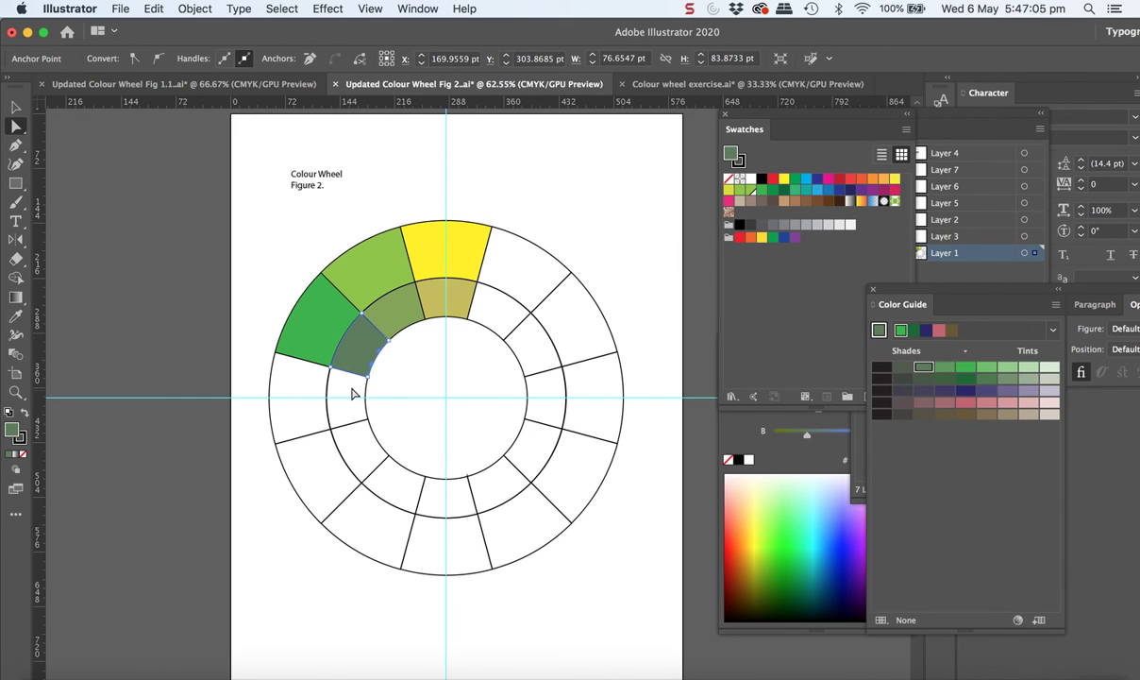
Fill the outer ring segment directly opposite the yellow one with the purple swatch, checking the hue against the Fig 1.1 wheel.
click(422, 543)
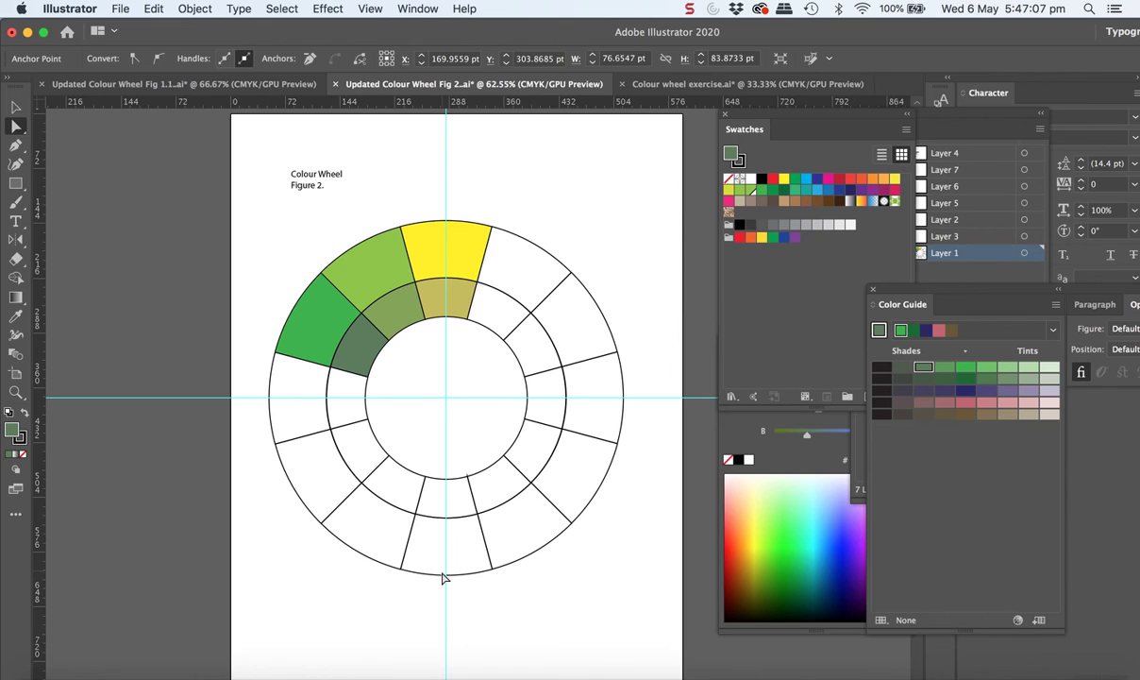
click(452, 522)
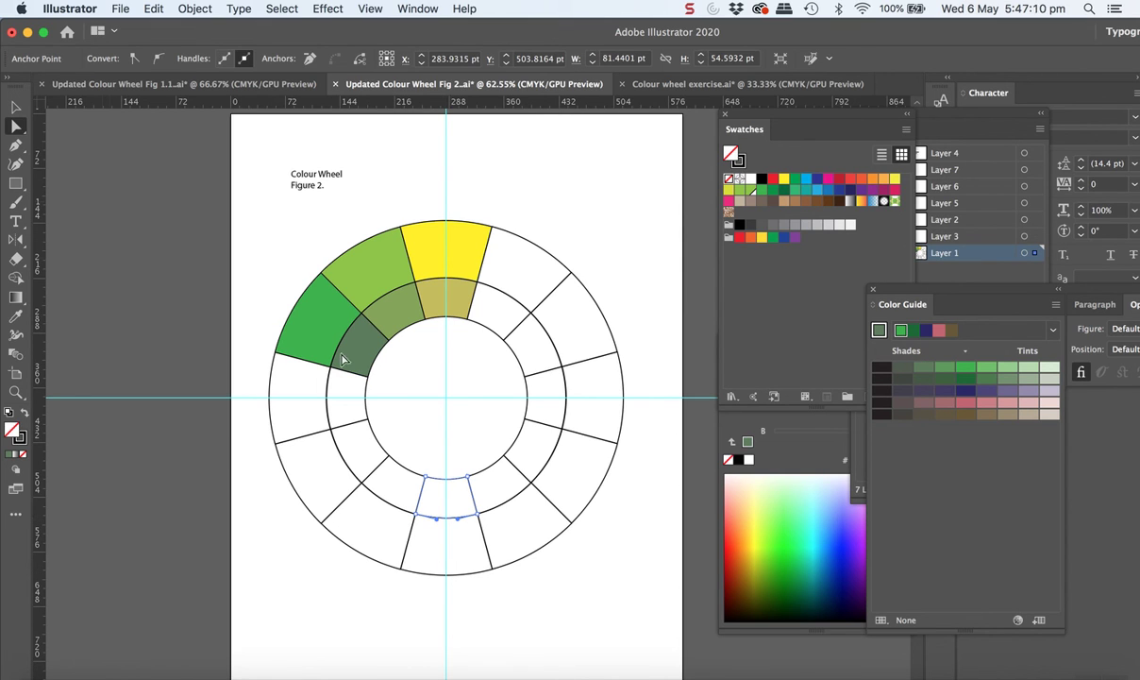
click(437, 574)
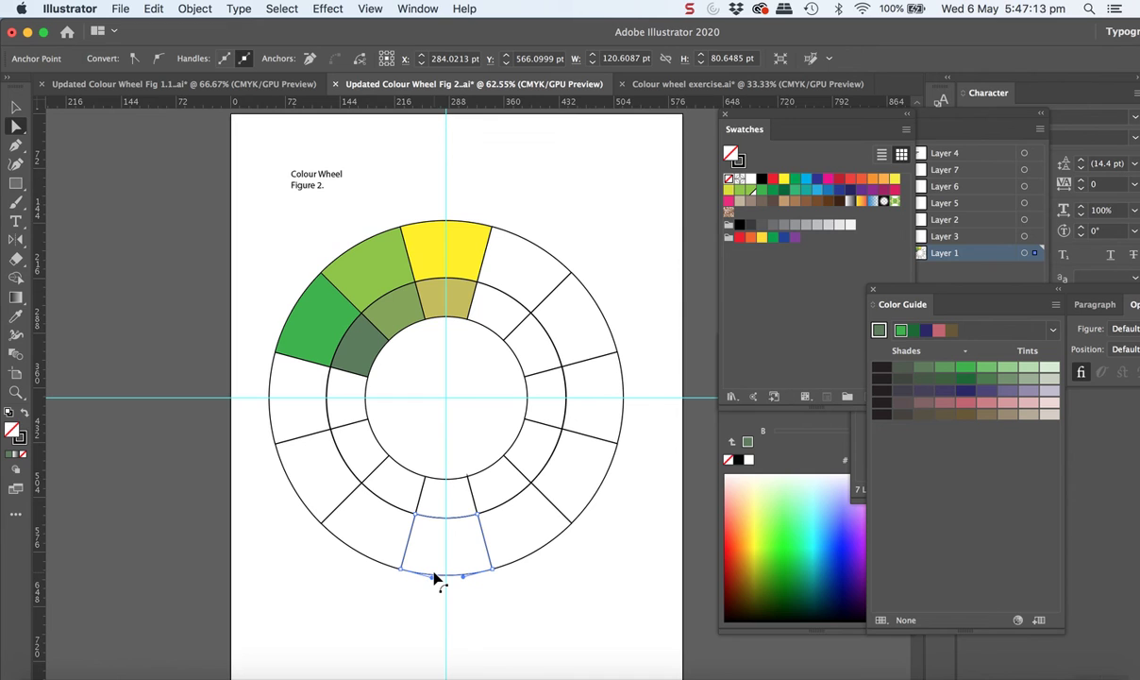
click(132, 84)
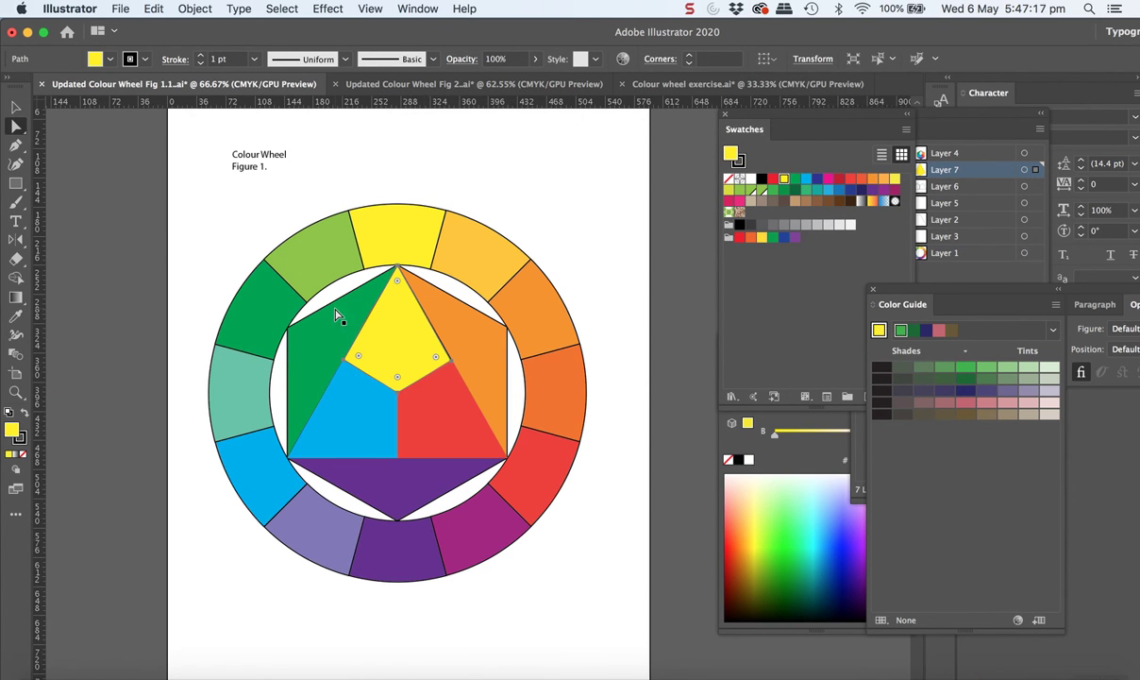
click(488, 87)
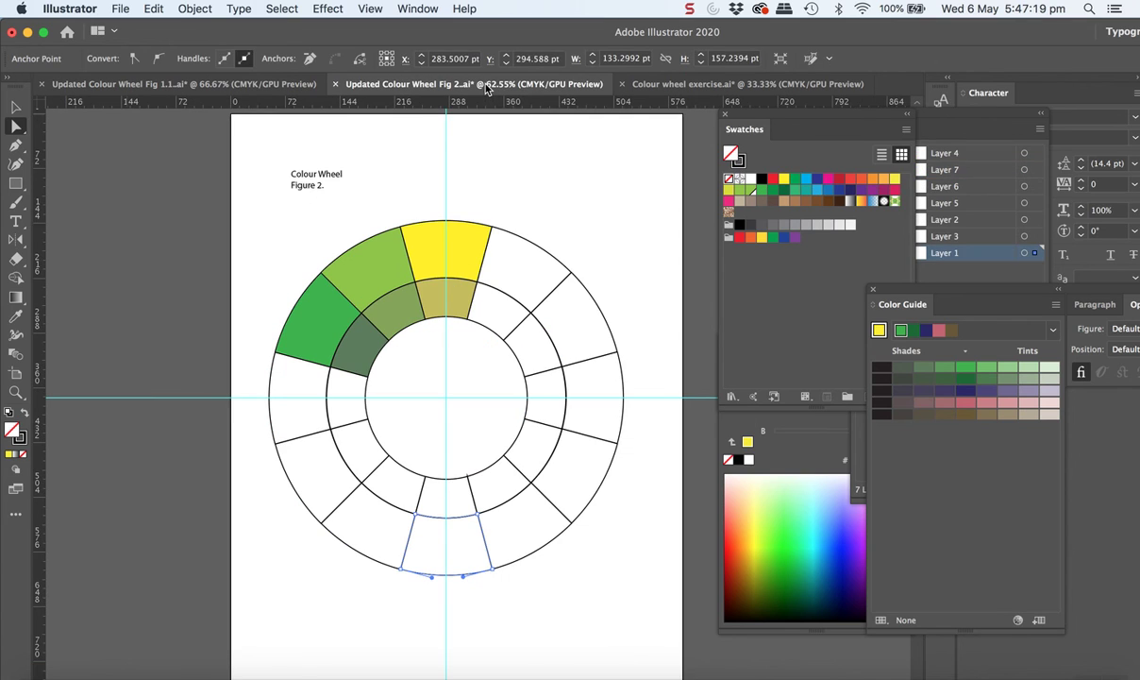
click(861, 192)
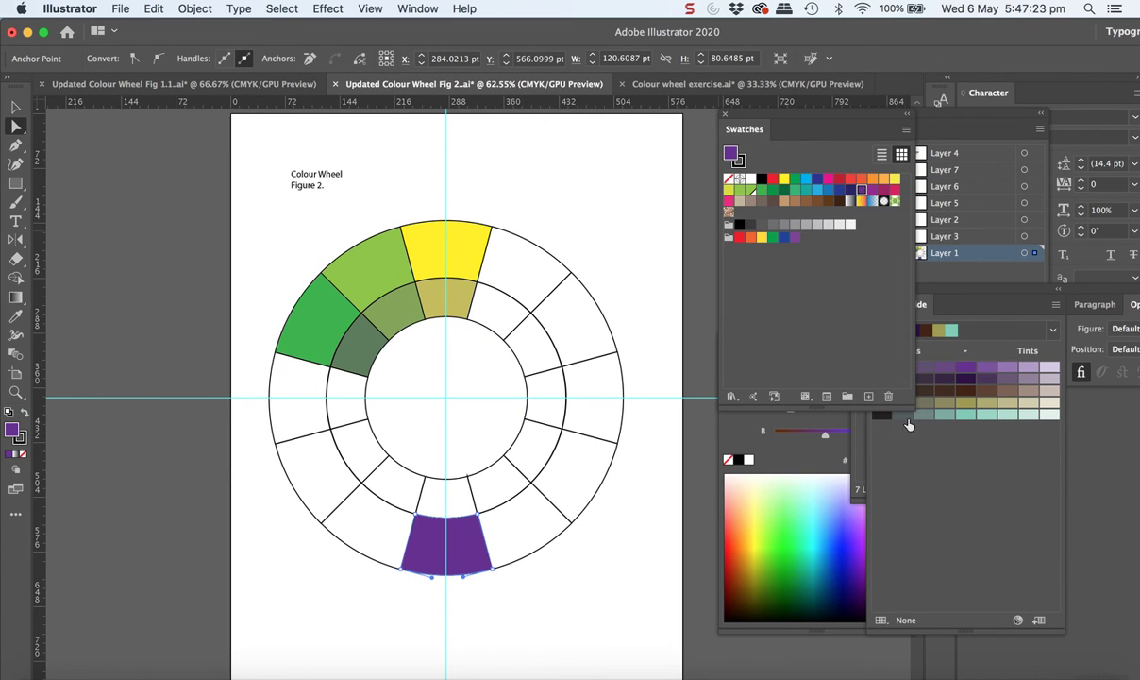
Fill the inner ring segment adjoining the purple one with a darker, greyed purple from the Color Guide shades and deselect it.
click(427, 499)
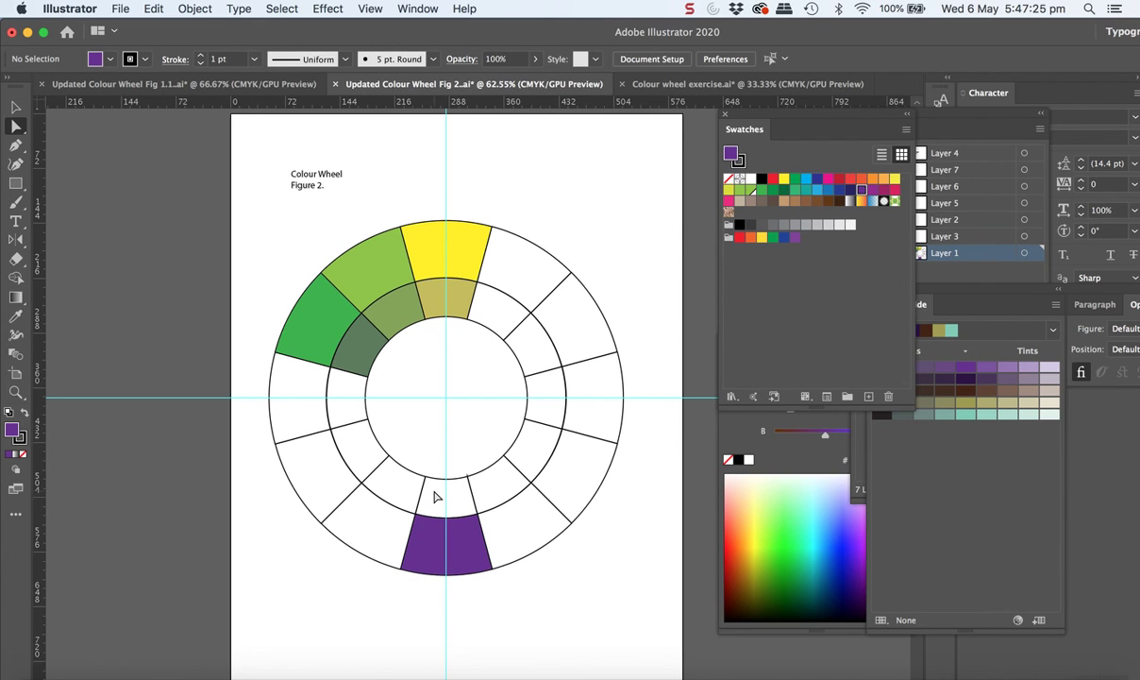
click(440, 480)
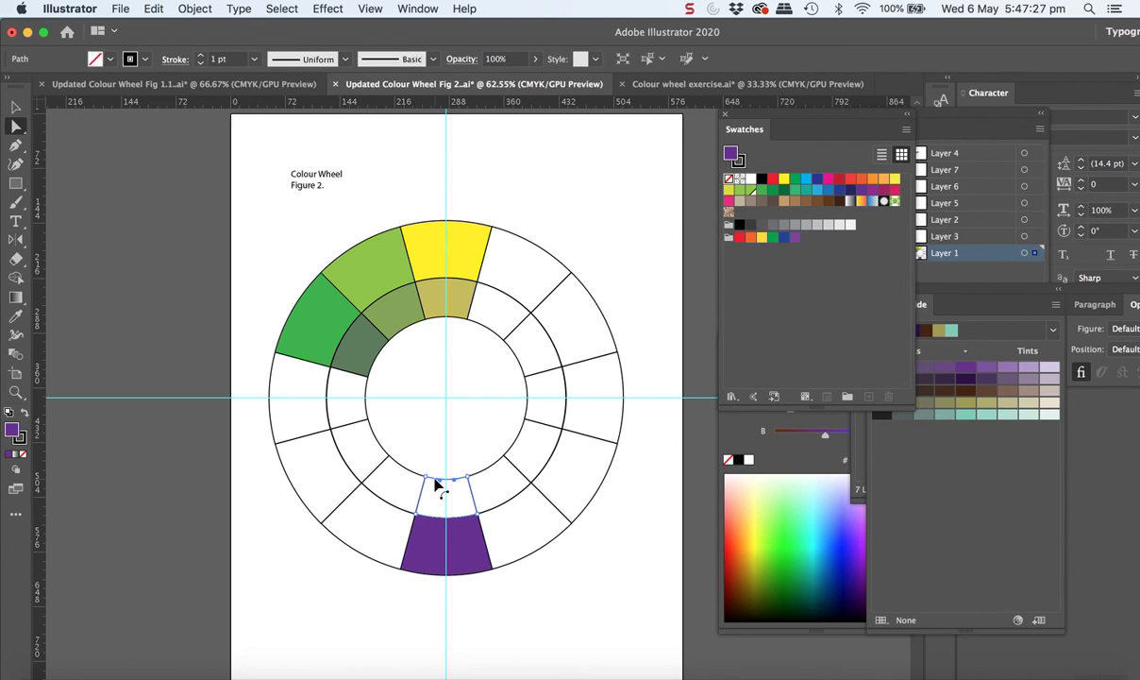
click(947, 494)
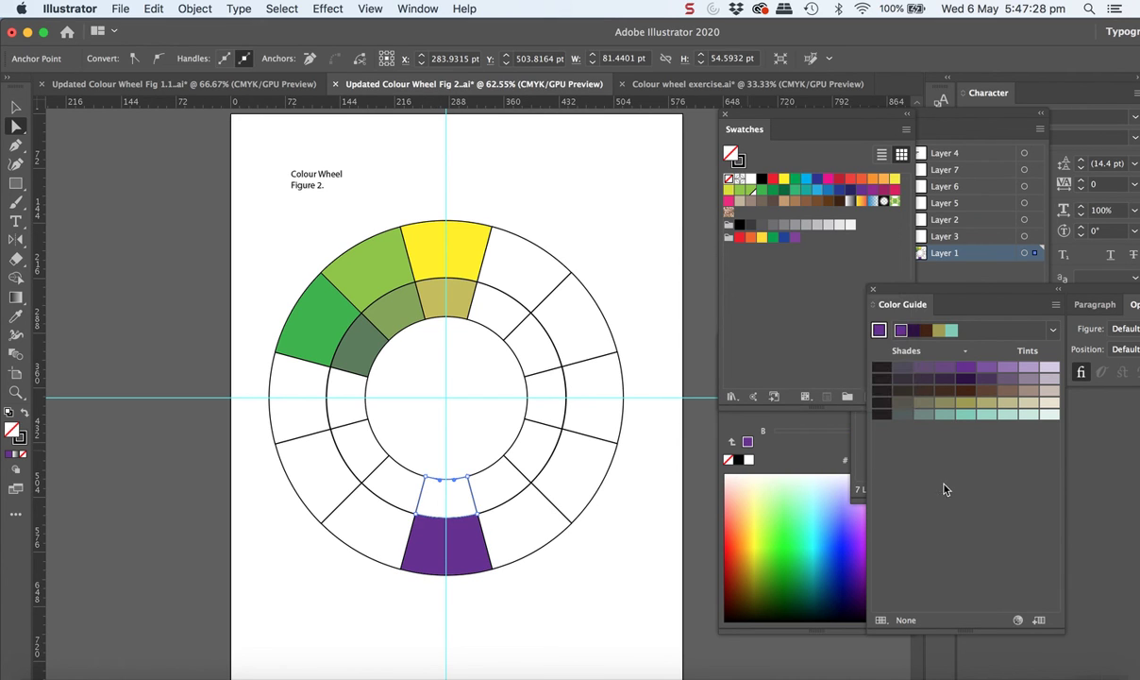
click(924, 369)
click(943, 369)
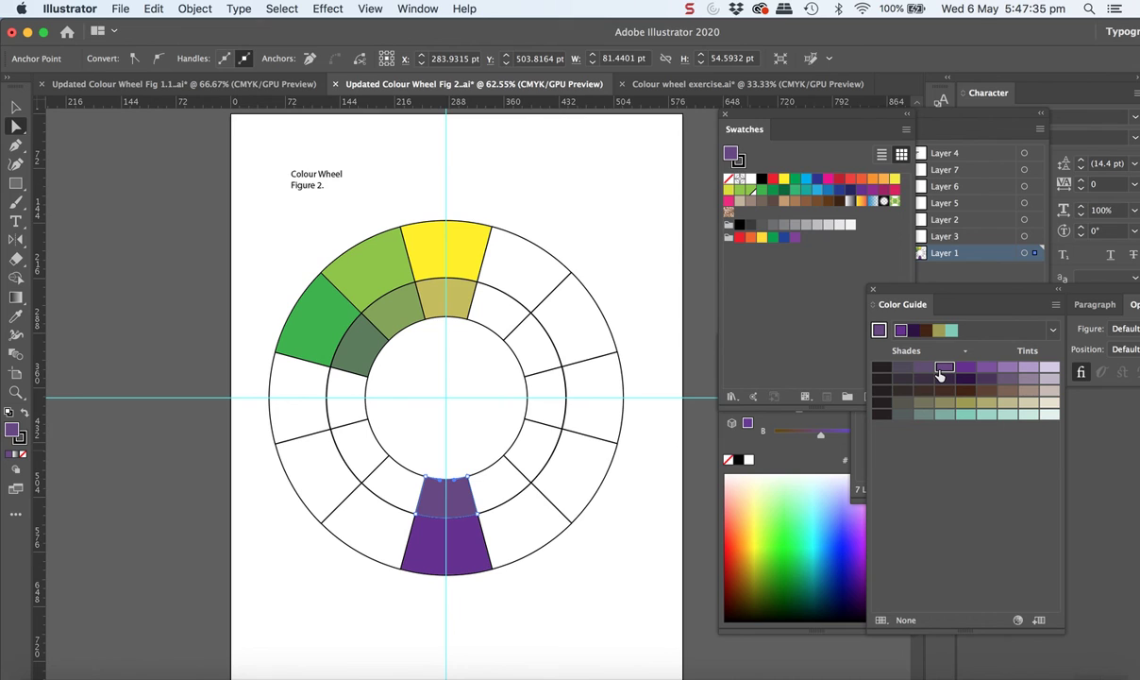
click(904, 369)
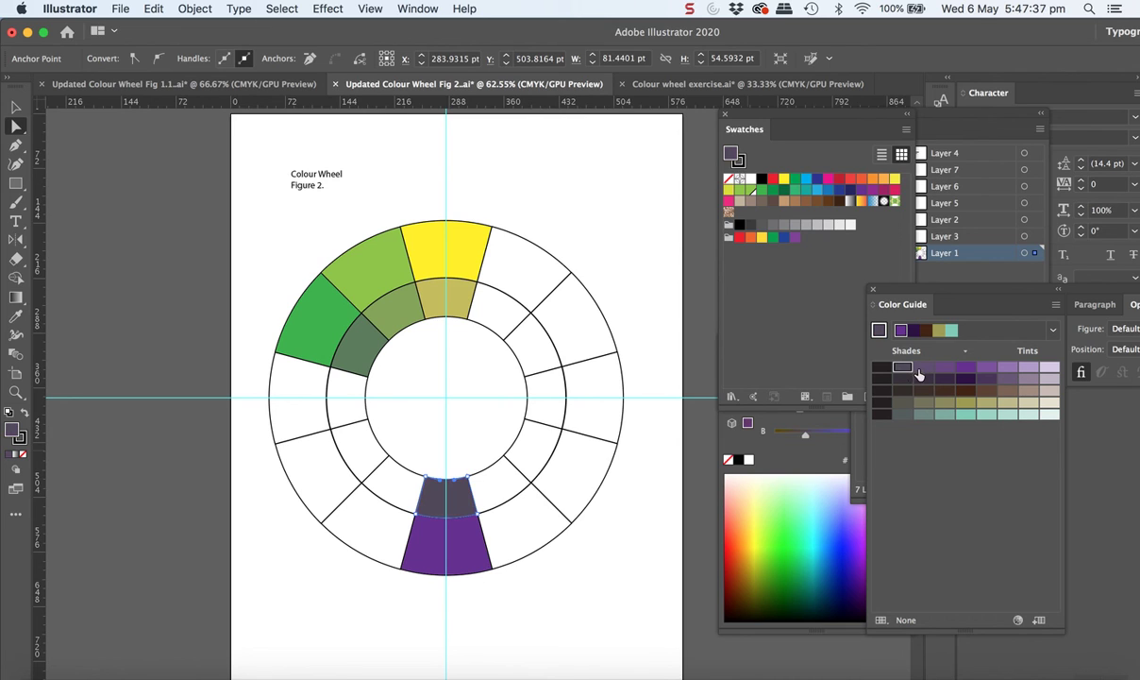
click(925, 369)
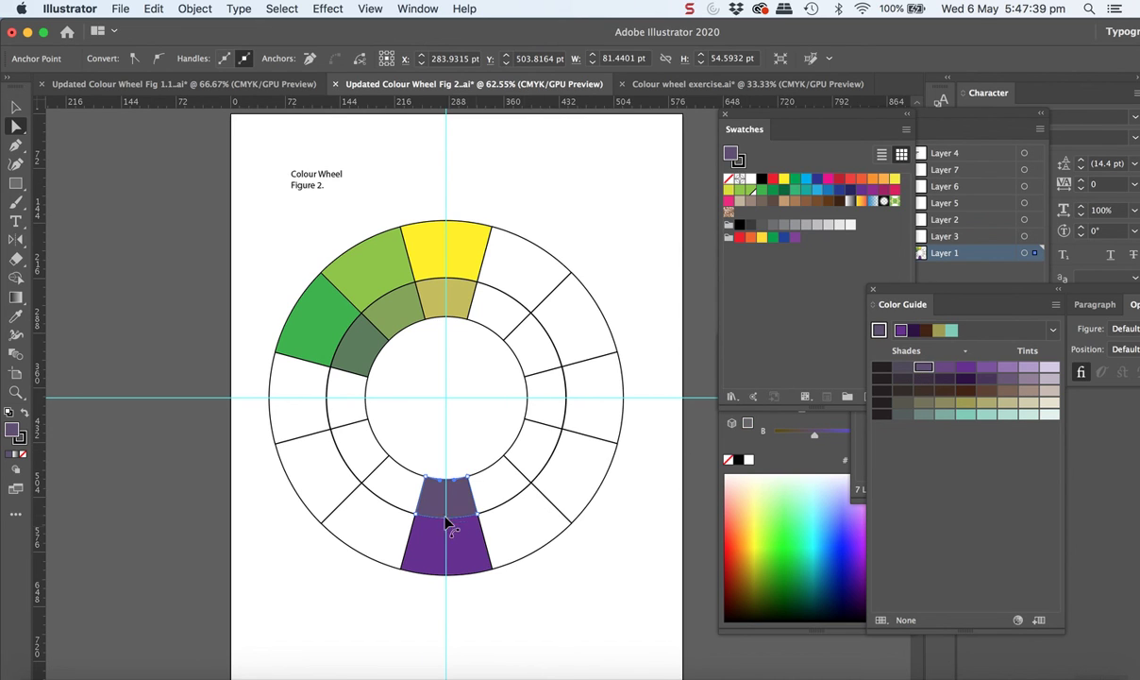
click(545, 555)
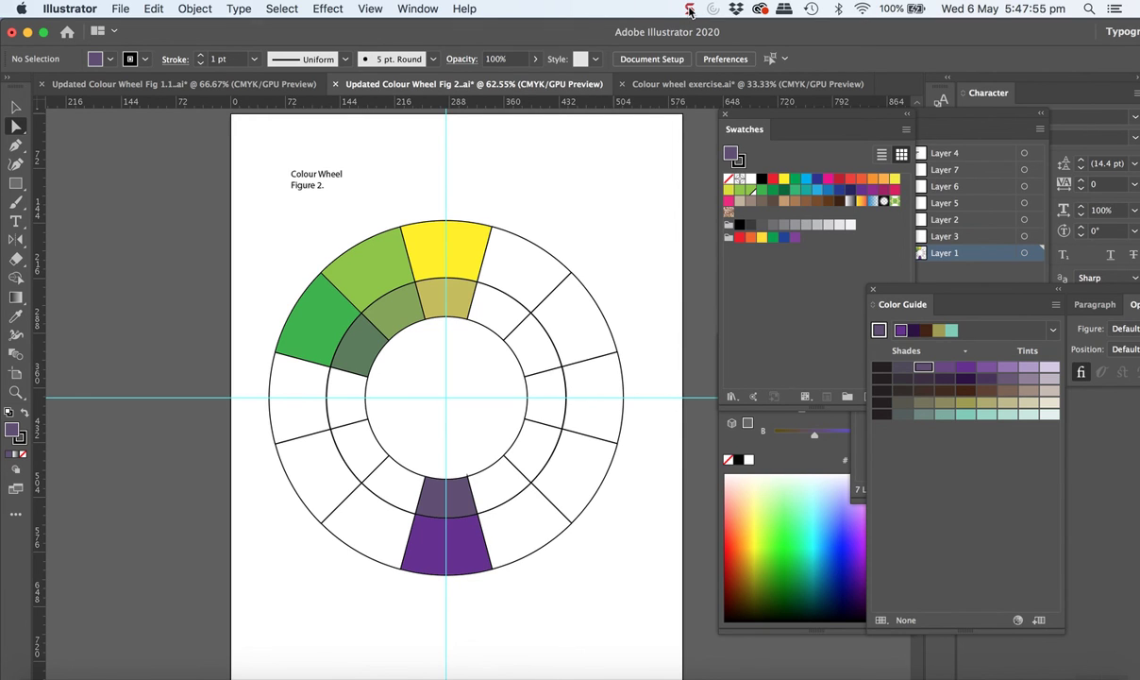
In the Fig 1.1 document, select the whole wheel with its caption, try setting the fill to None, and undo the change.
click(251, 84)
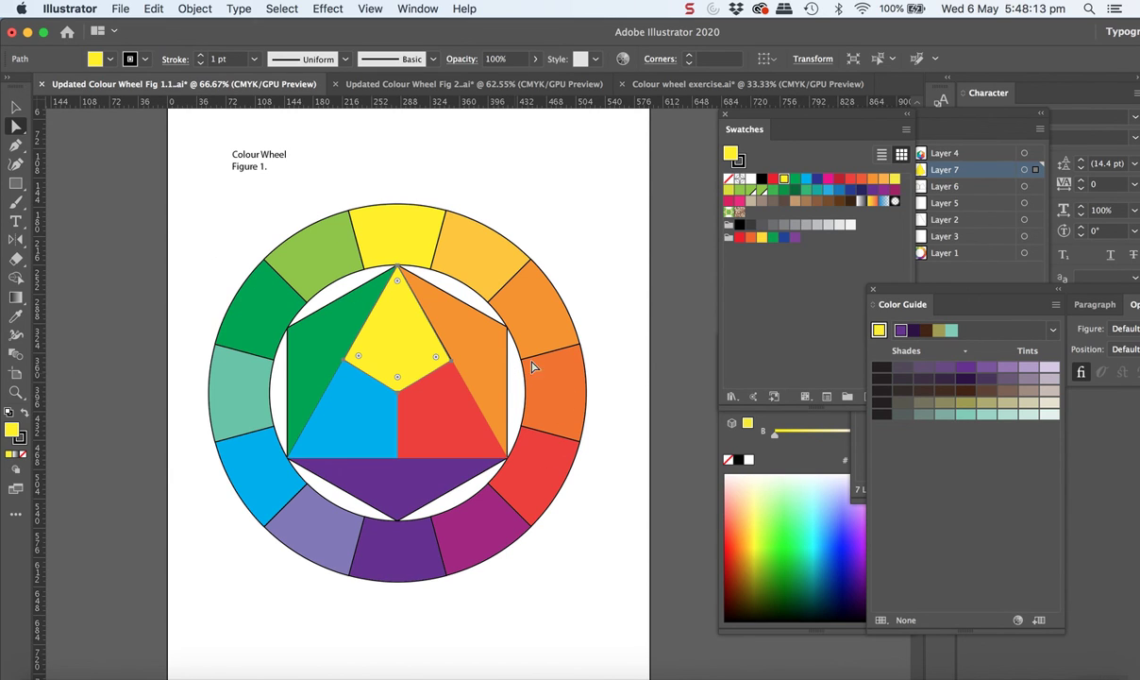
click(205, 138)
drag(285, 229, 591, 617)
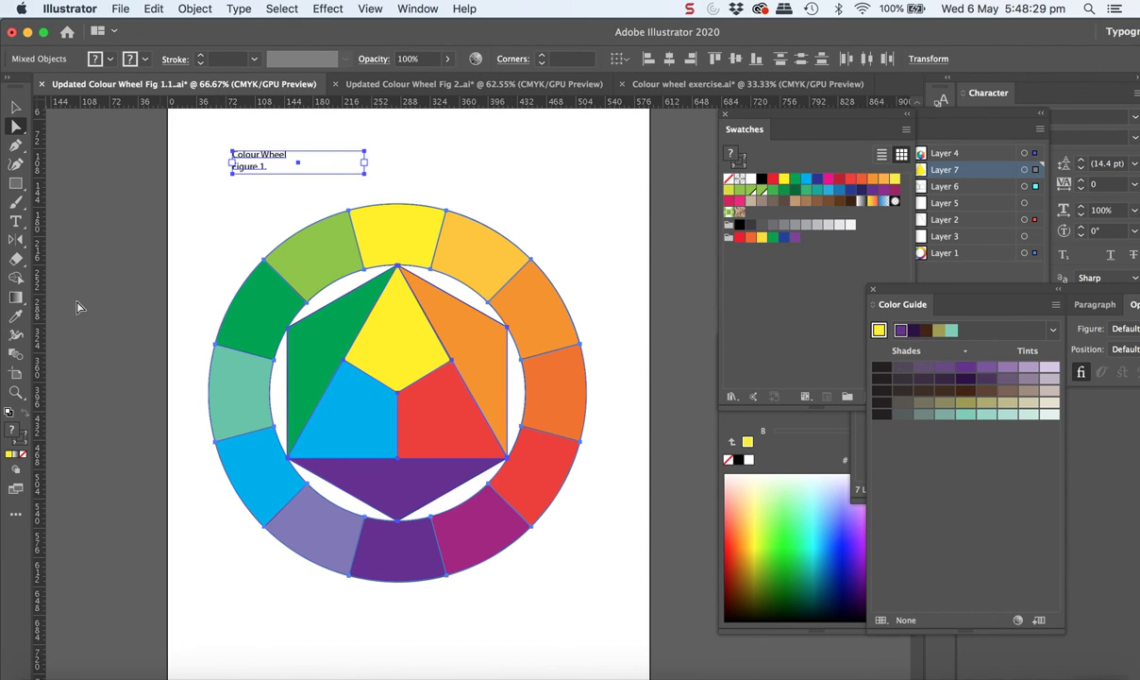
click(24, 456)
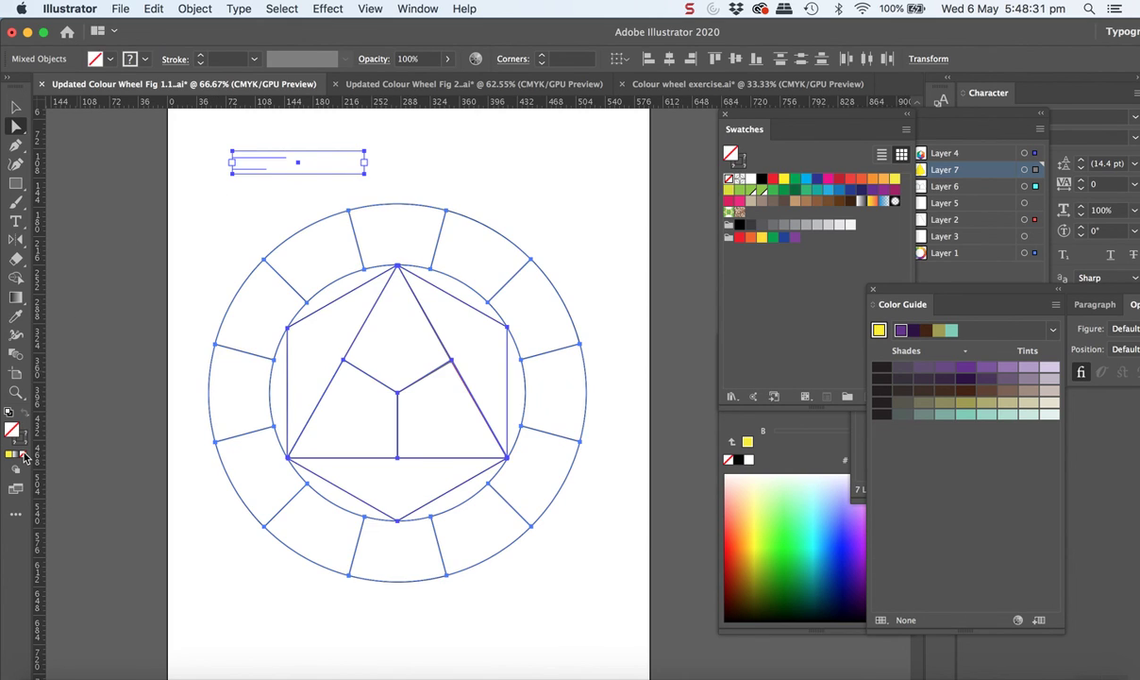
click(223, 244)
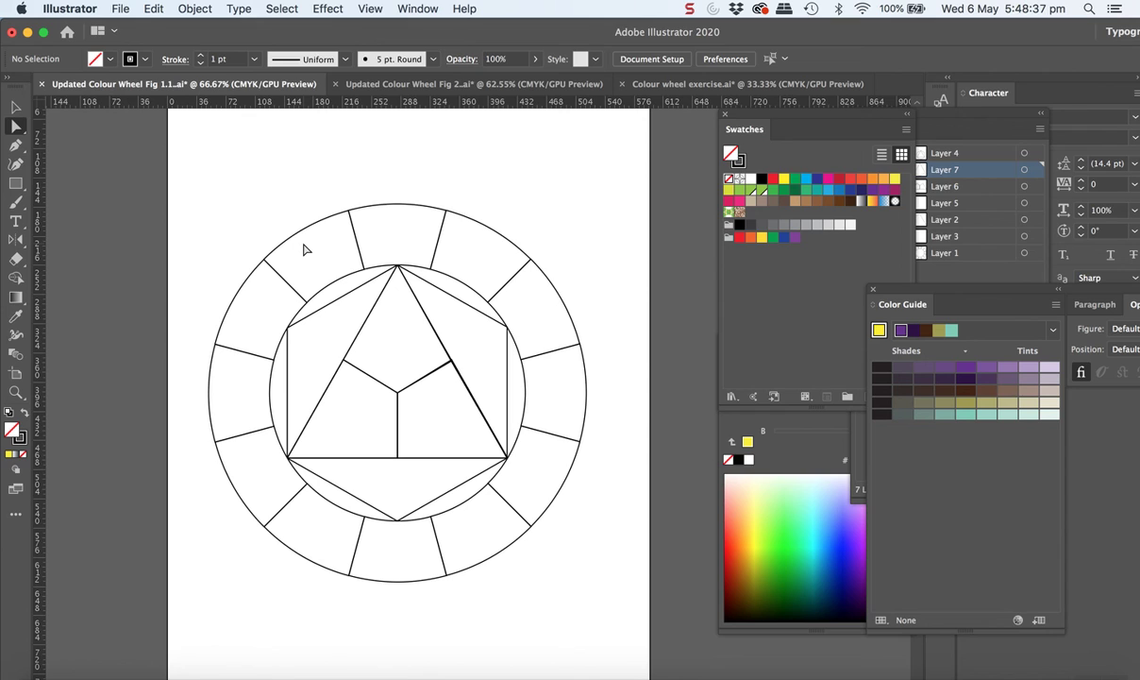
key(super+z)
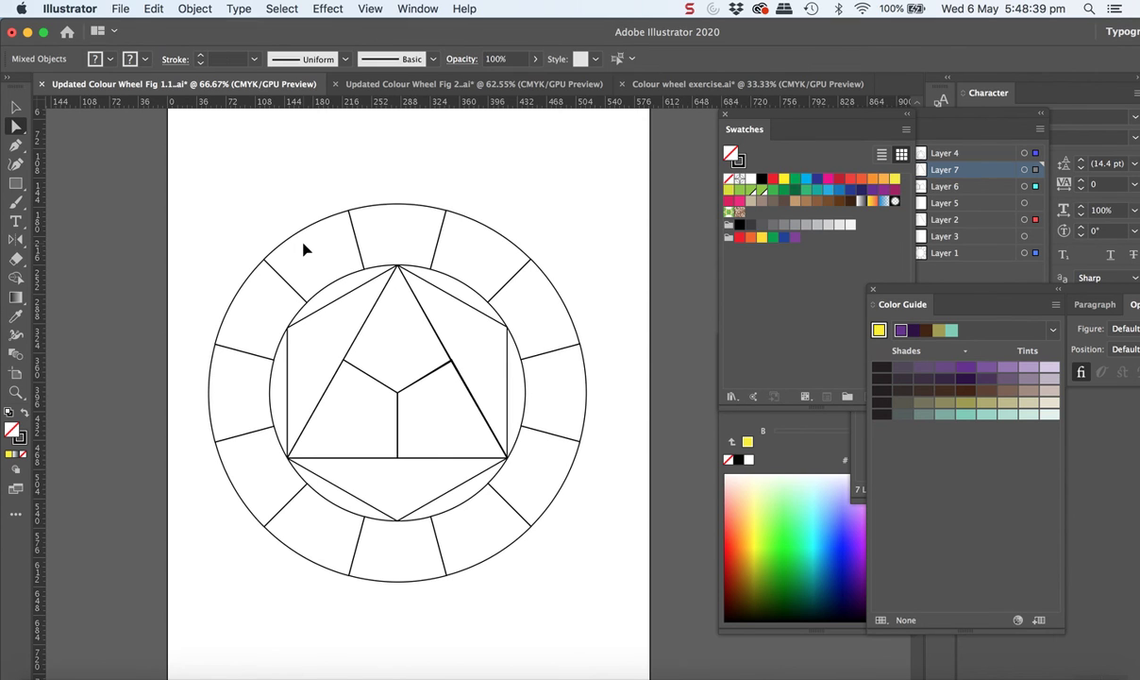
key(super+z)
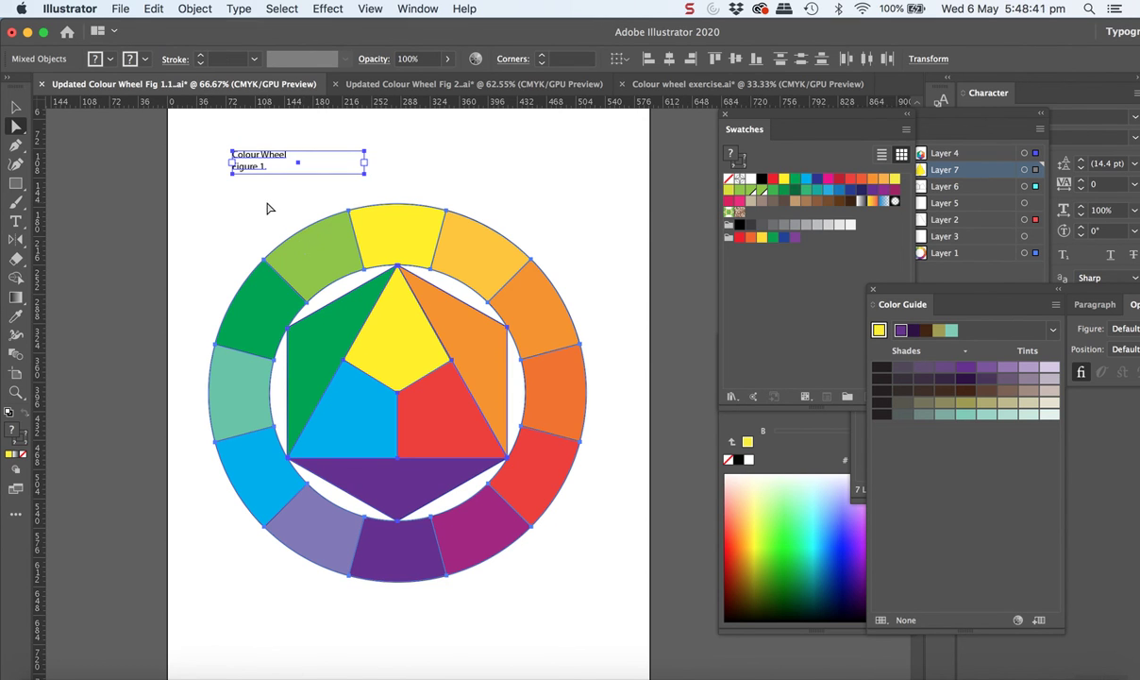